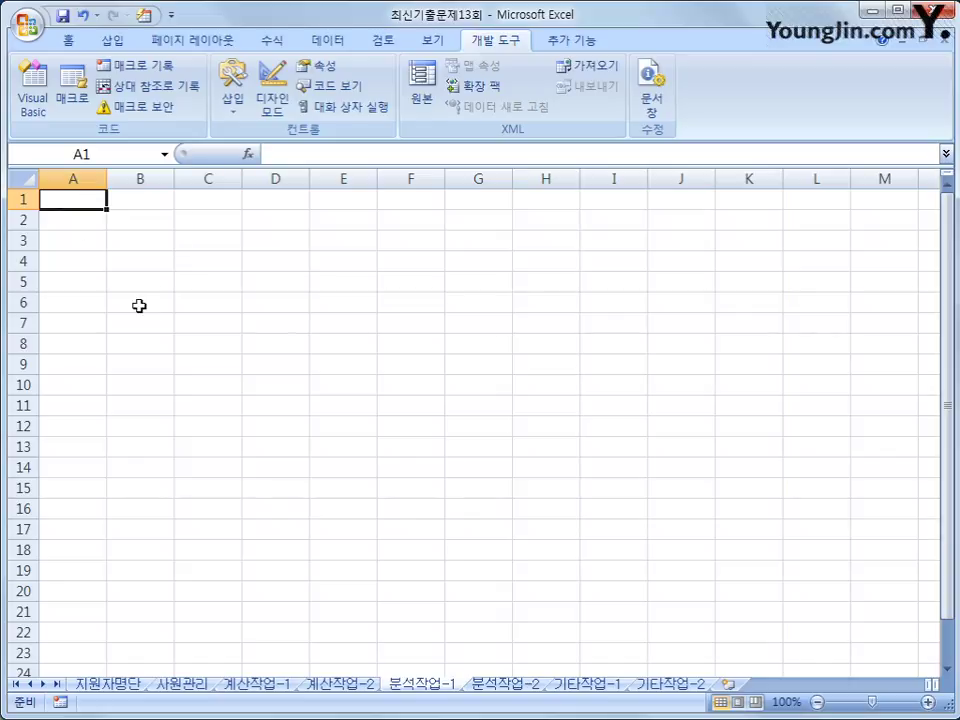
Start a Microsoft Query import at cell A5 from the MS Access database file 사원관리.accdb
click(65, 287)
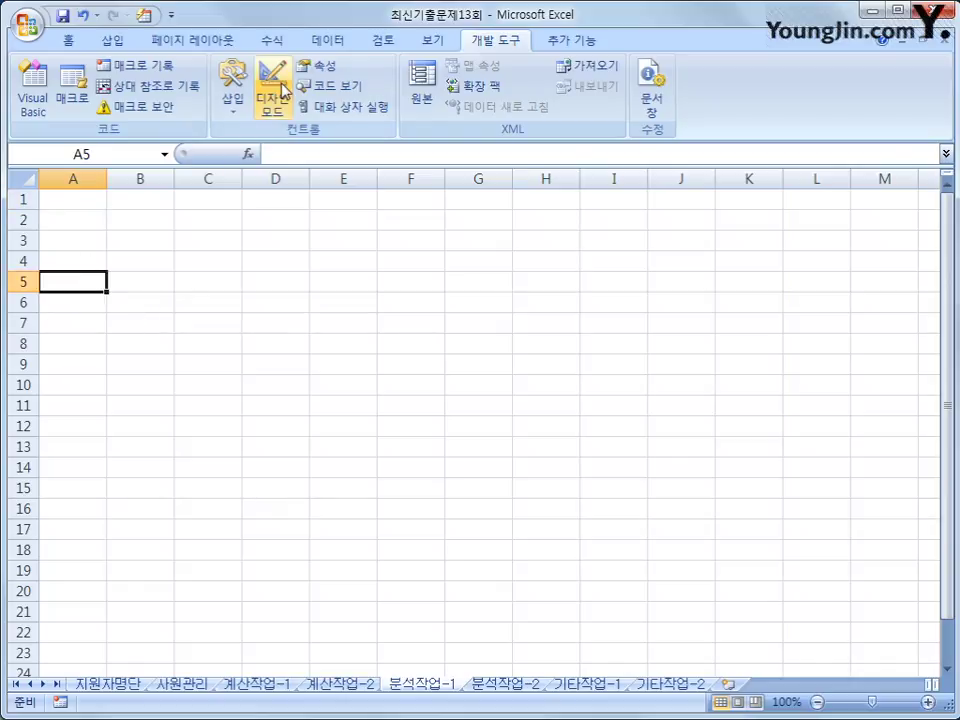
click(315, 44)
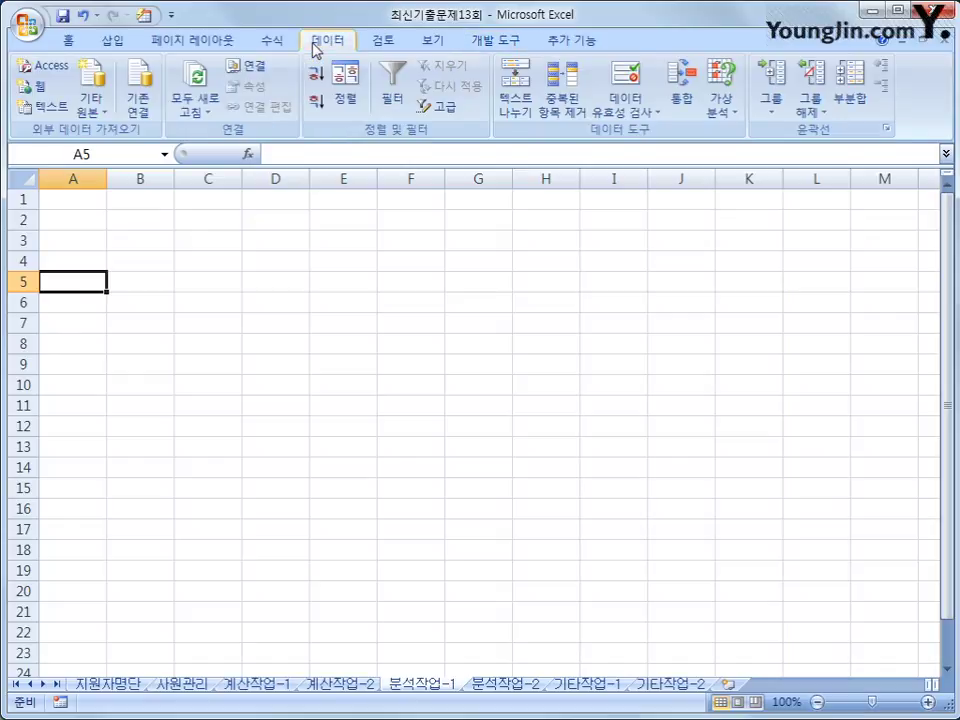
click(97, 114)
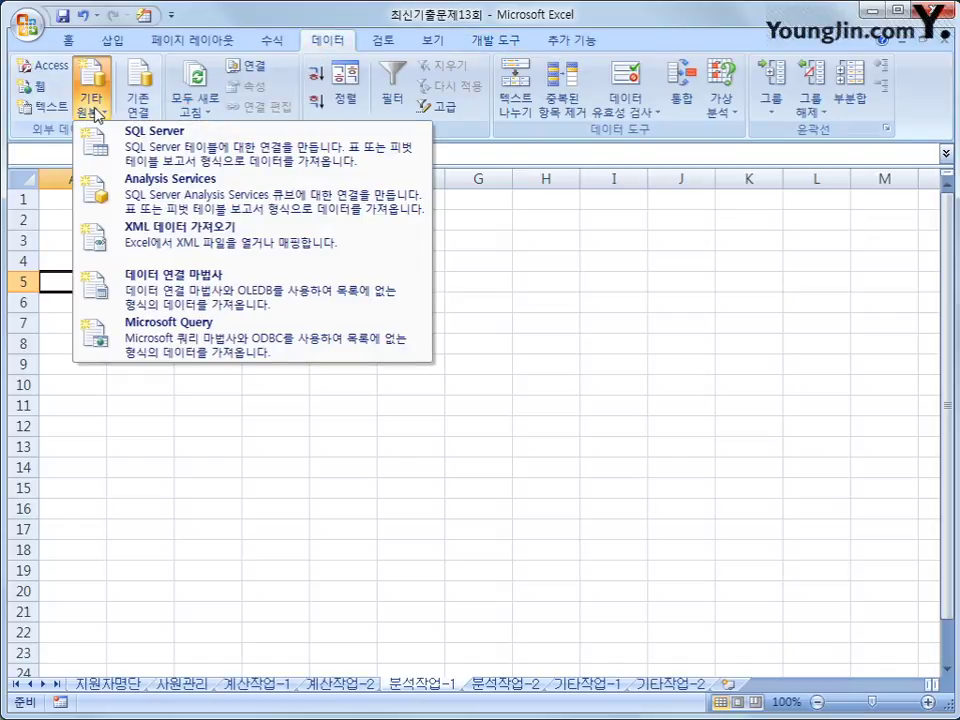
click(168, 346)
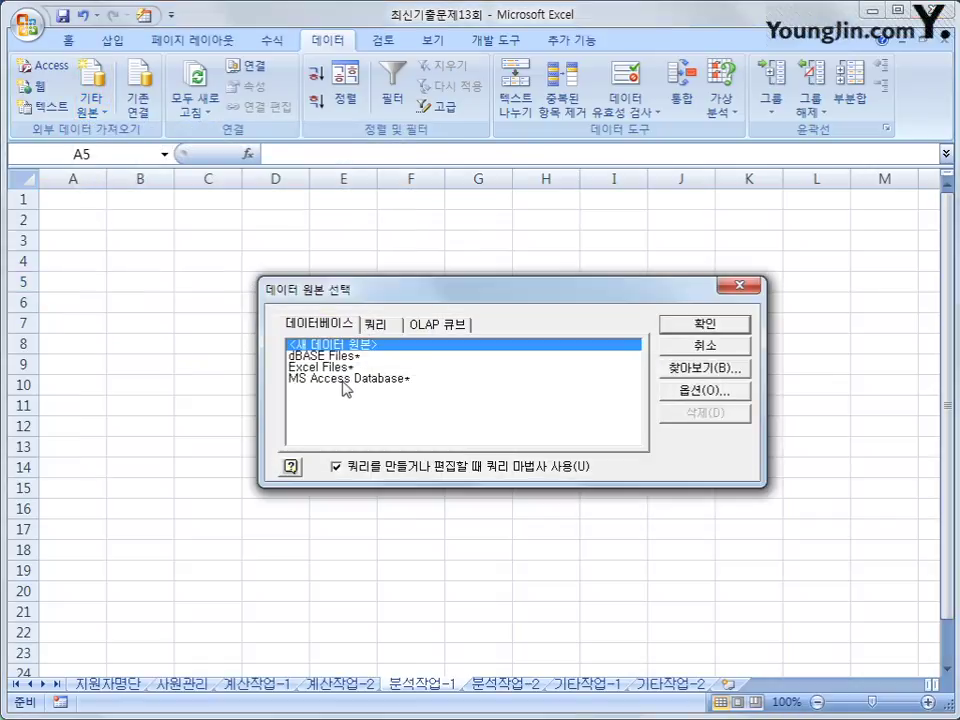
click(344, 379)
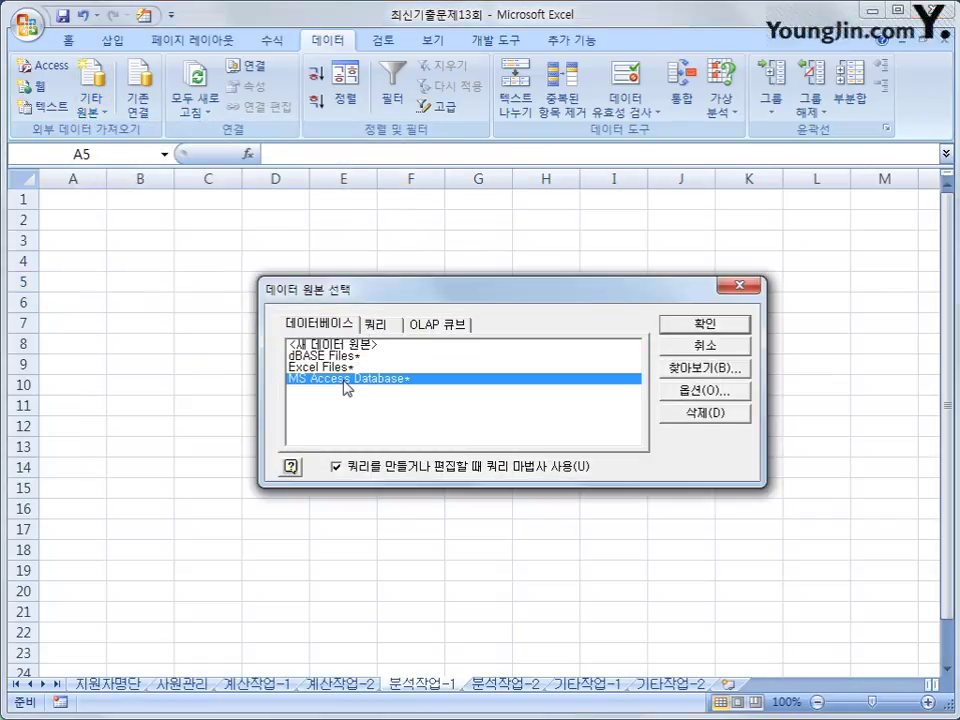
click(697, 326)
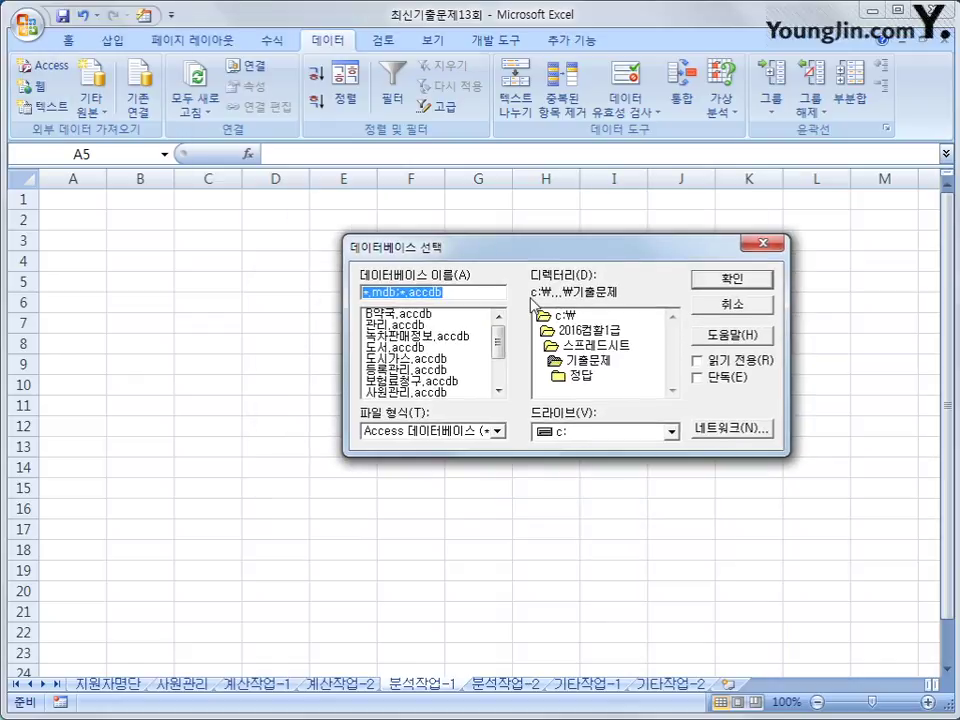
click(418, 393)
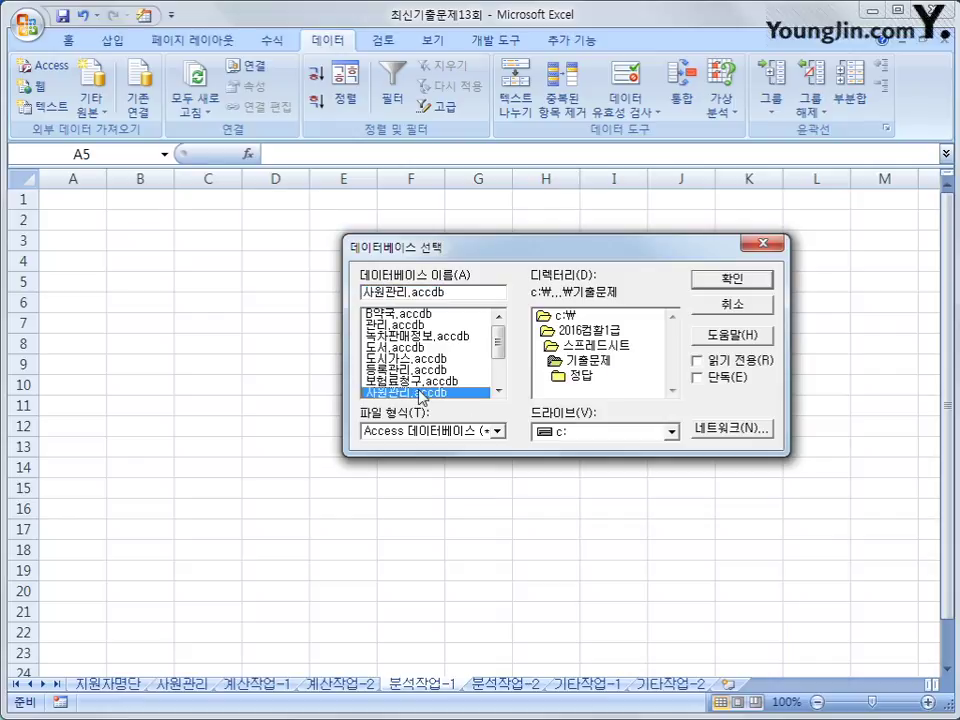
click(712, 279)
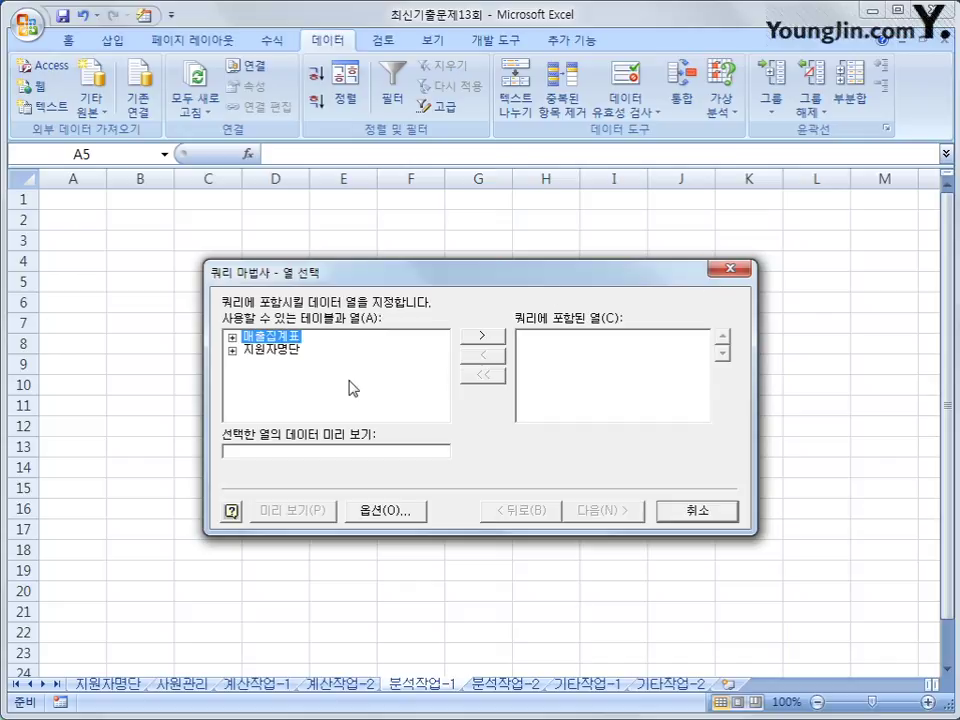
Add the 일자, 지점, 품목, 개수 and 매출 columns of the 매출집계표 table to the query
double_click(281, 340)
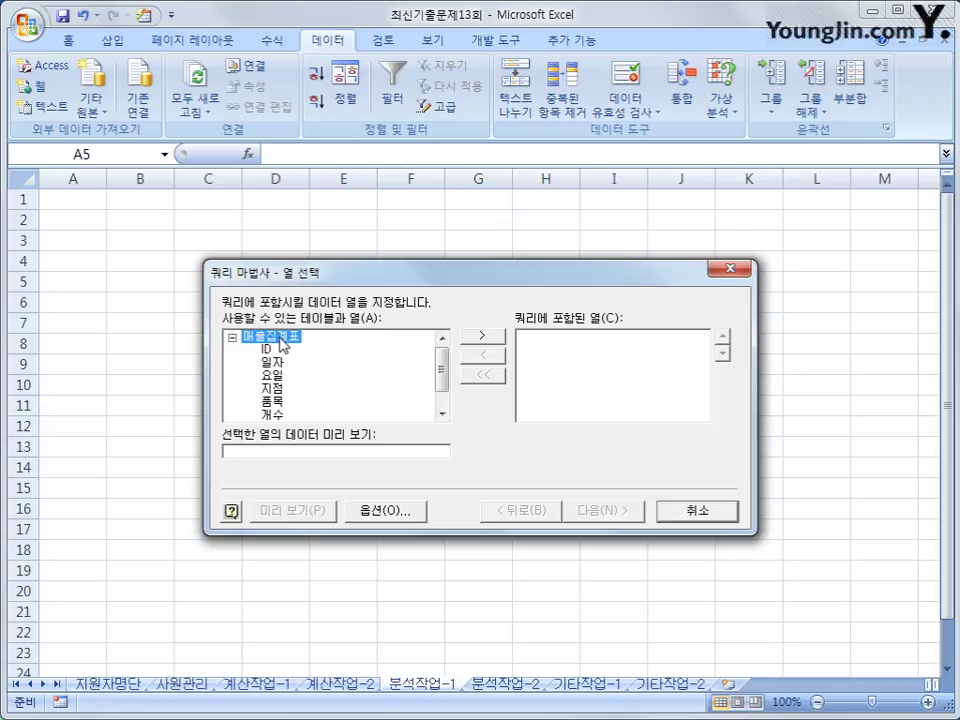
click(275, 363)
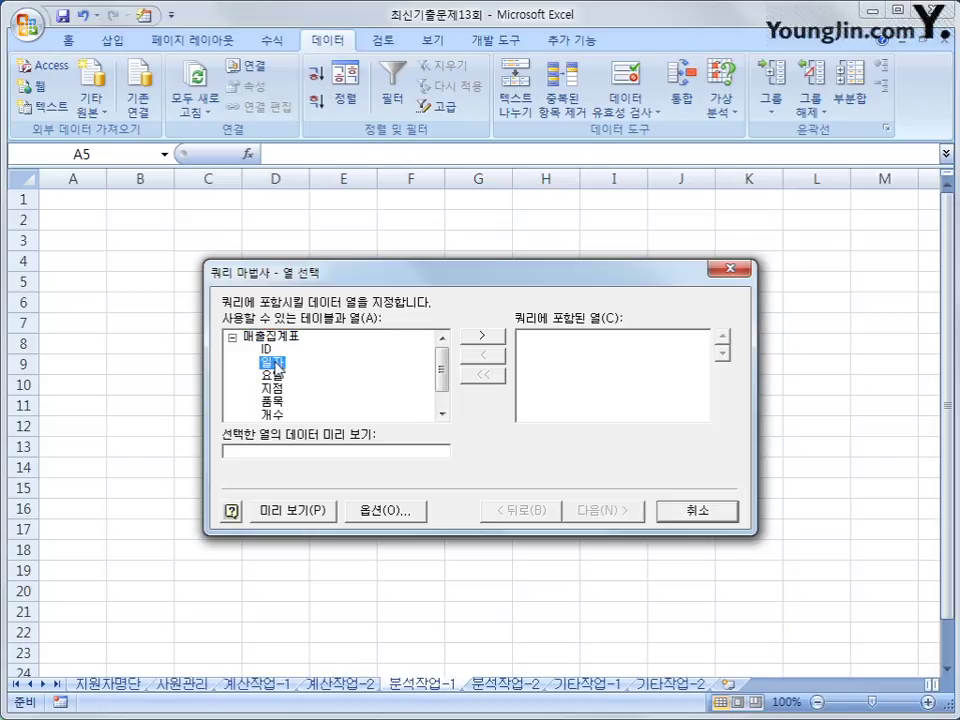
double_click(275, 363)
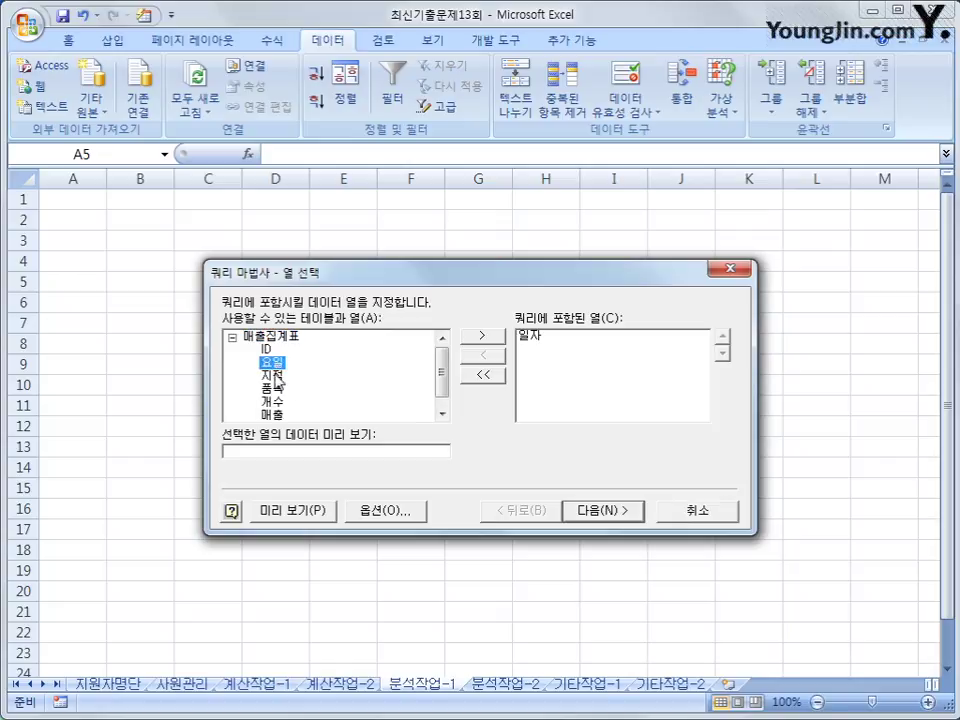
double_click(272, 375)
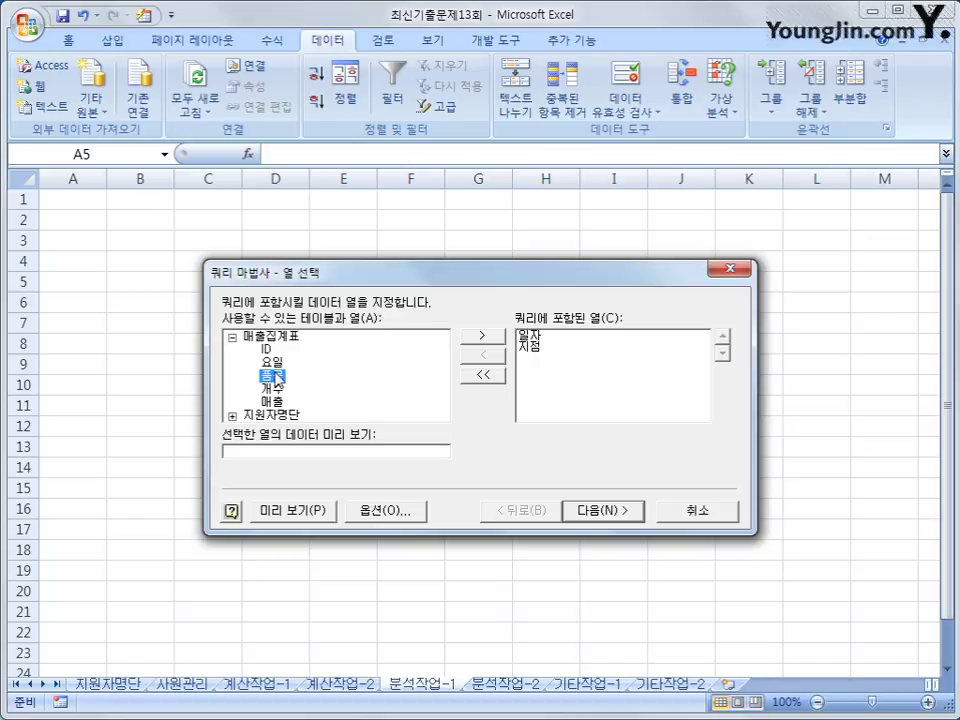
double_click(274, 377)
double_click(275, 376)
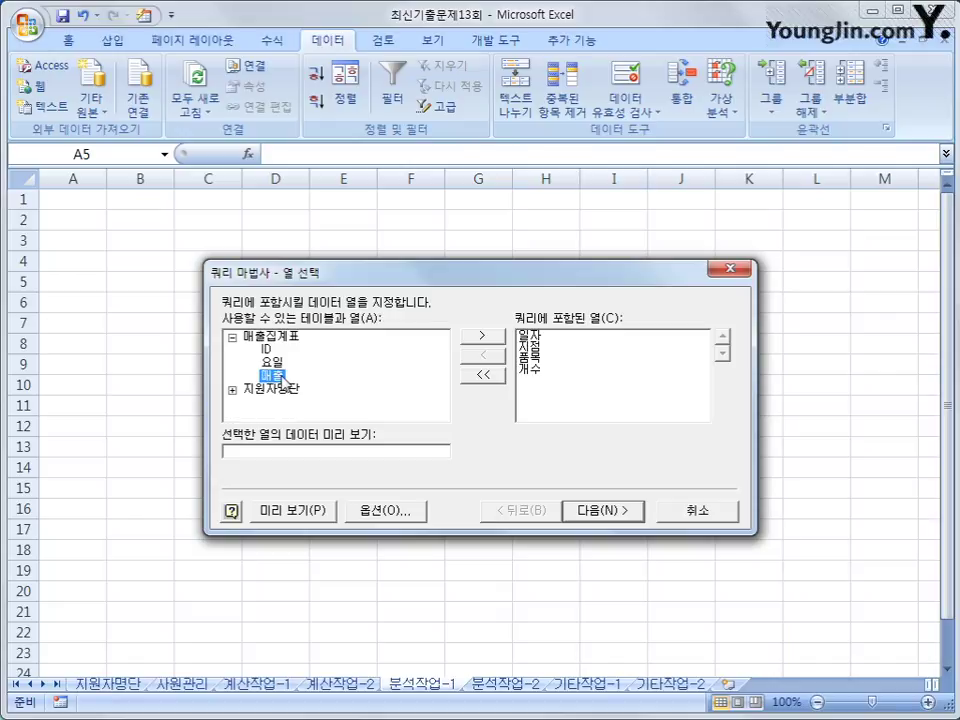
double_click(279, 376)
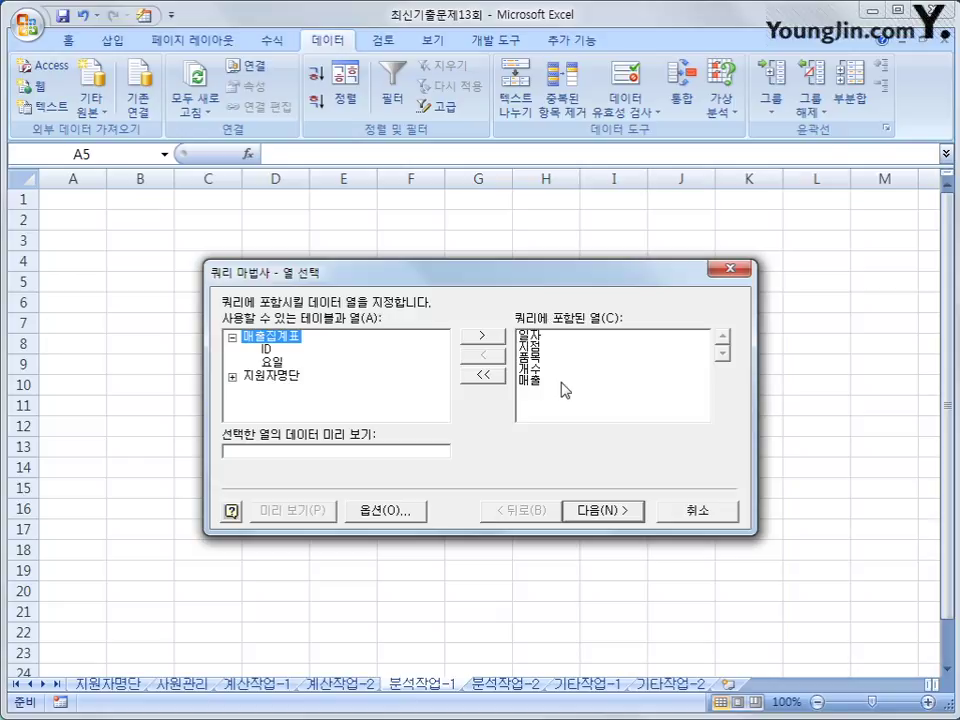
Finish the query without filtering or sorting and return the data as a PivotTable report at A5 of the existing worksheet
click(608, 516)
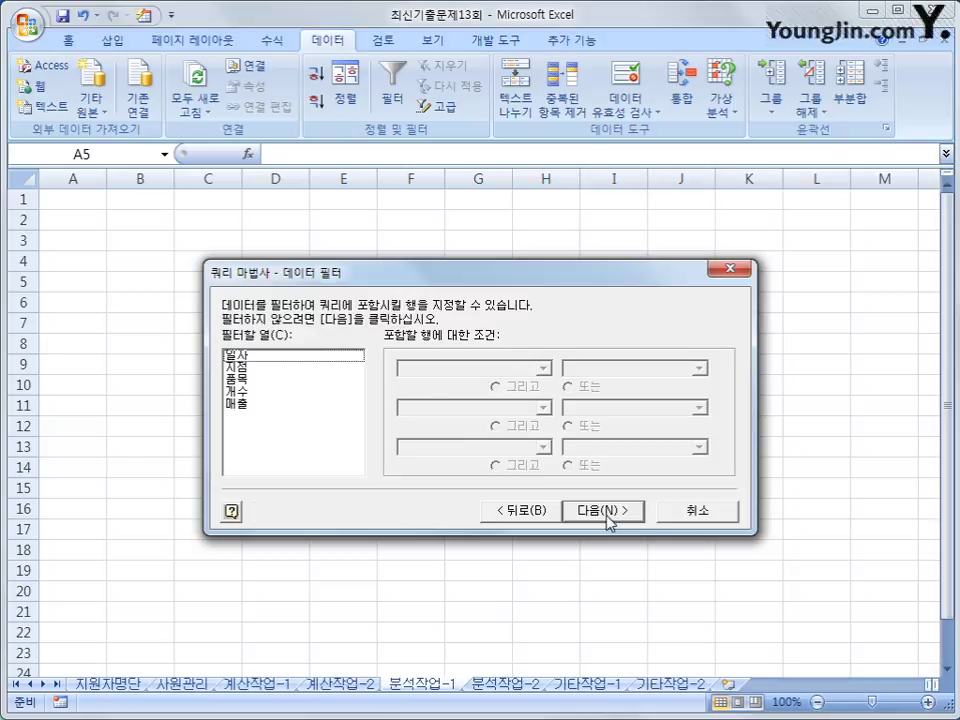
click(608, 511)
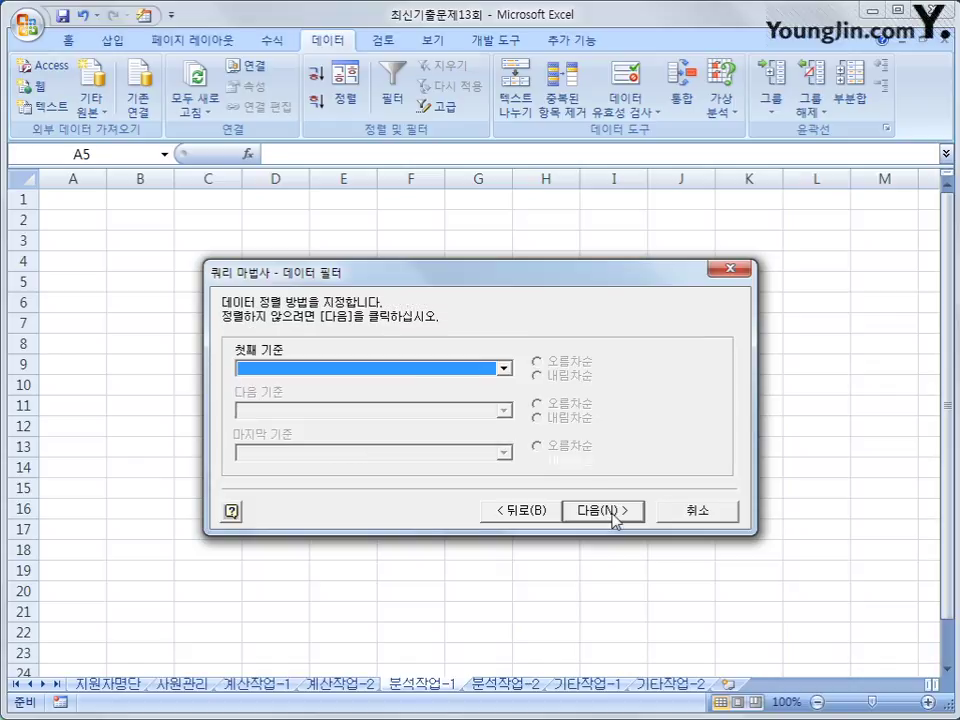
click(608, 511)
click(605, 511)
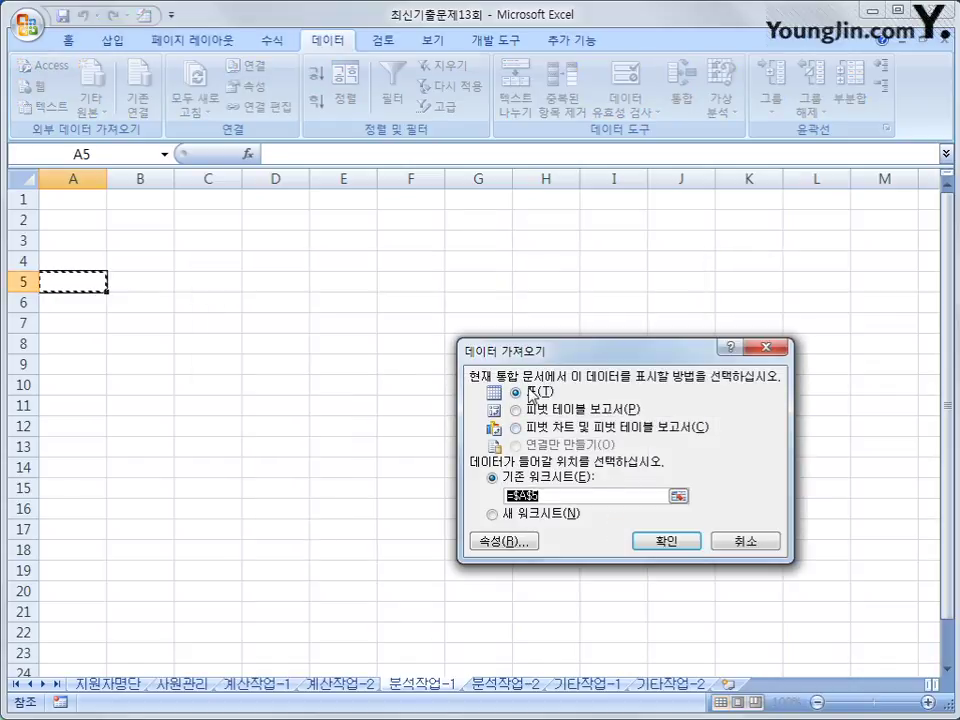
click(551, 413)
click(551, 413)
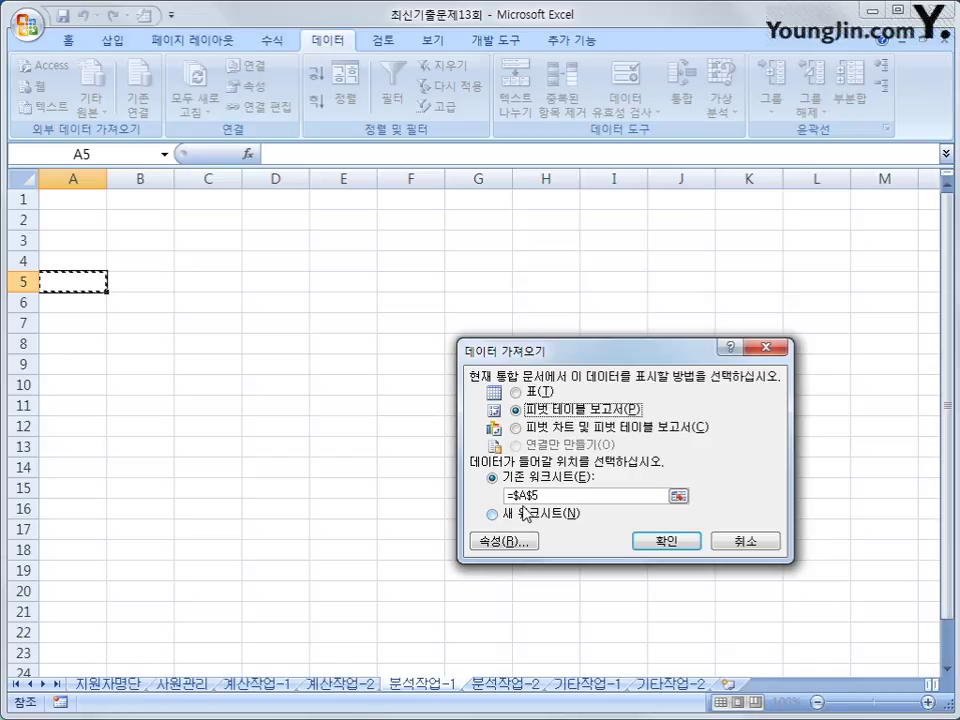
click(660, 540)
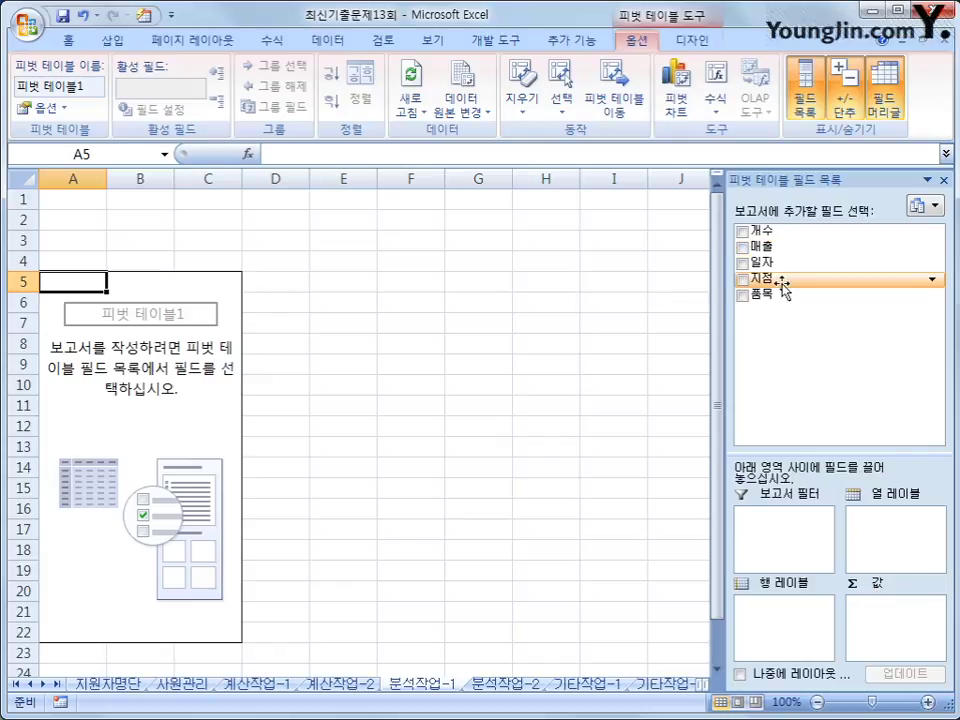
Lay out the PivotTable with 지점 as report filter, 일자 and 품목 as row labels, and 개수 and 매출 as values
drag(772, 279, 778, 530)
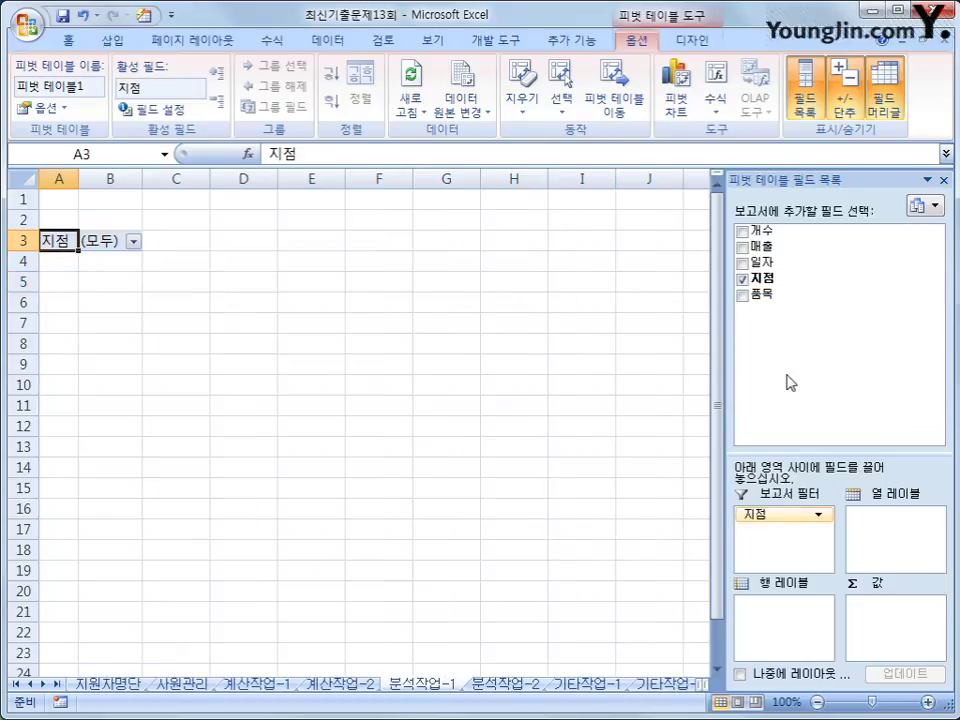
drag(765, 262, 794, 623)
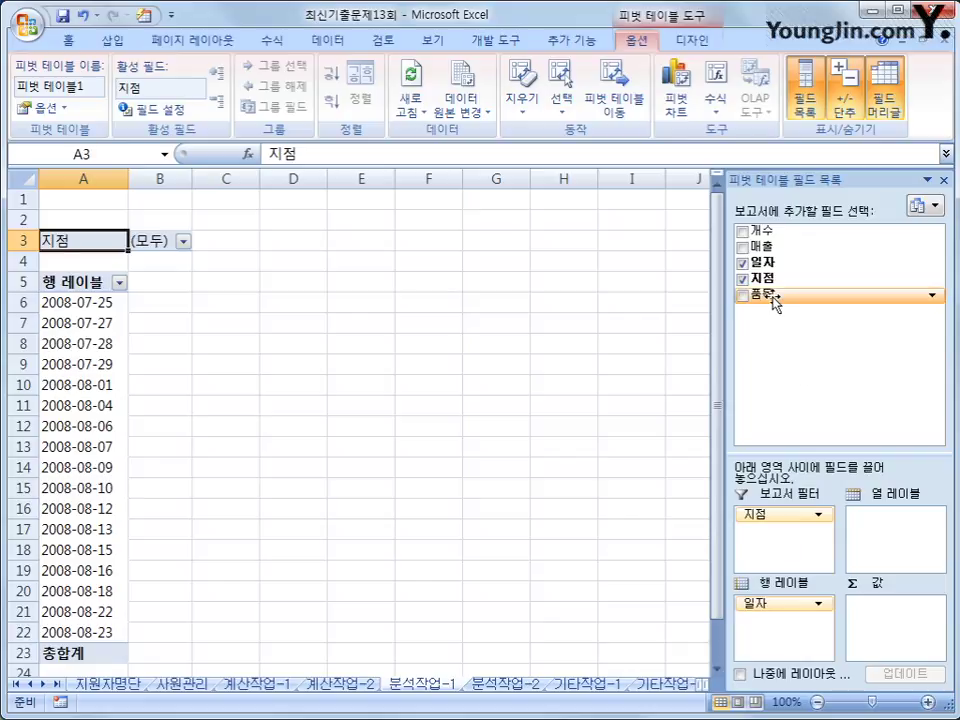
drag(776, 296, 770, 625)
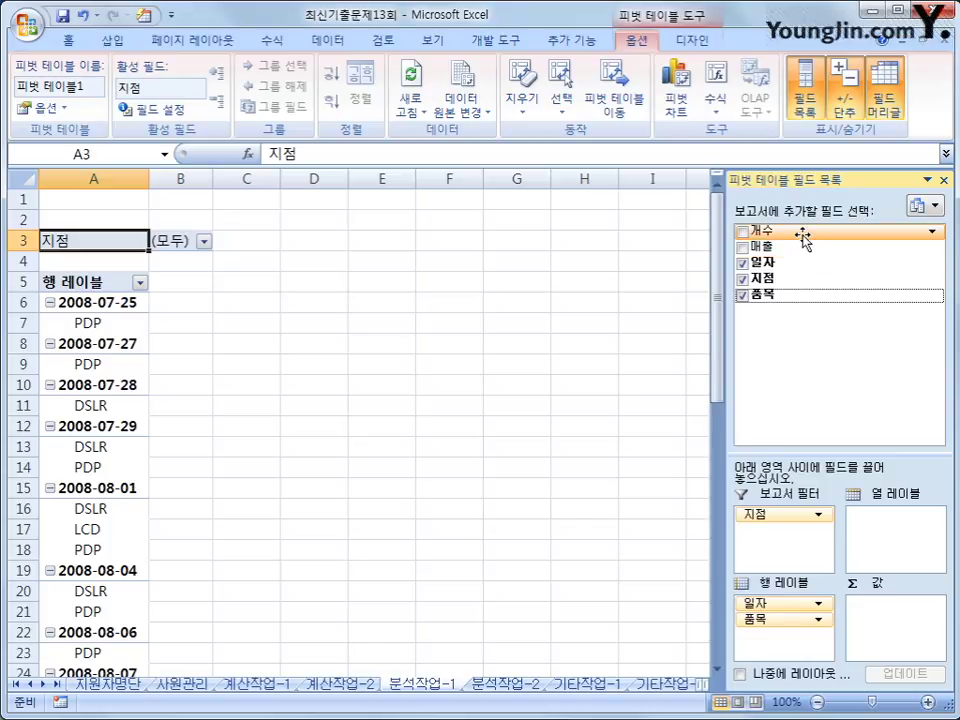
drag(810, 232, 888, 619)
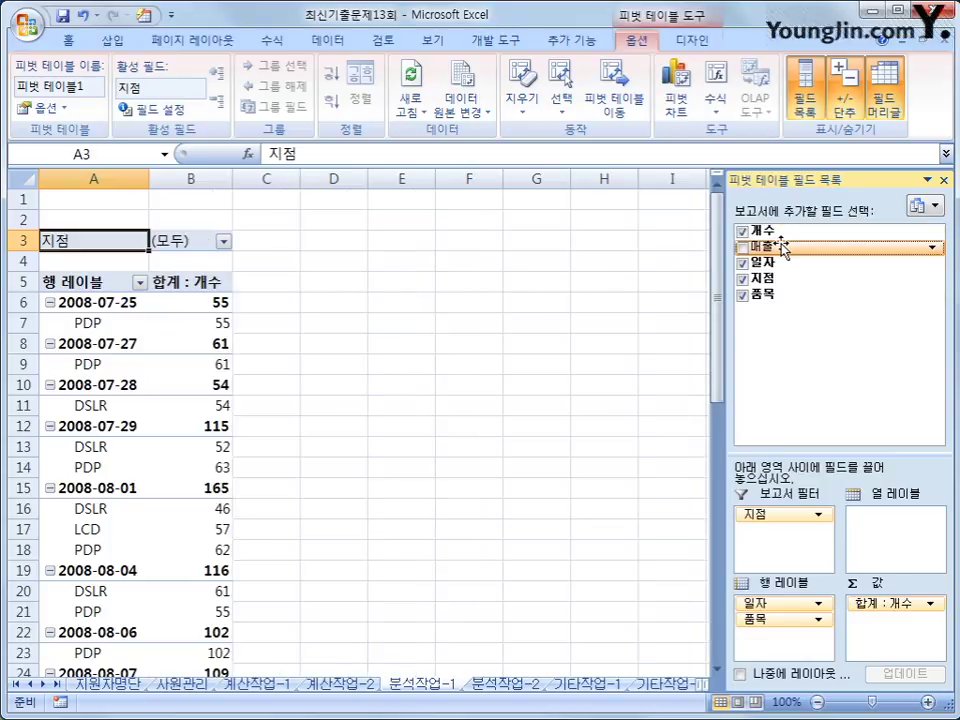
drag(752, 246, 888, 652)
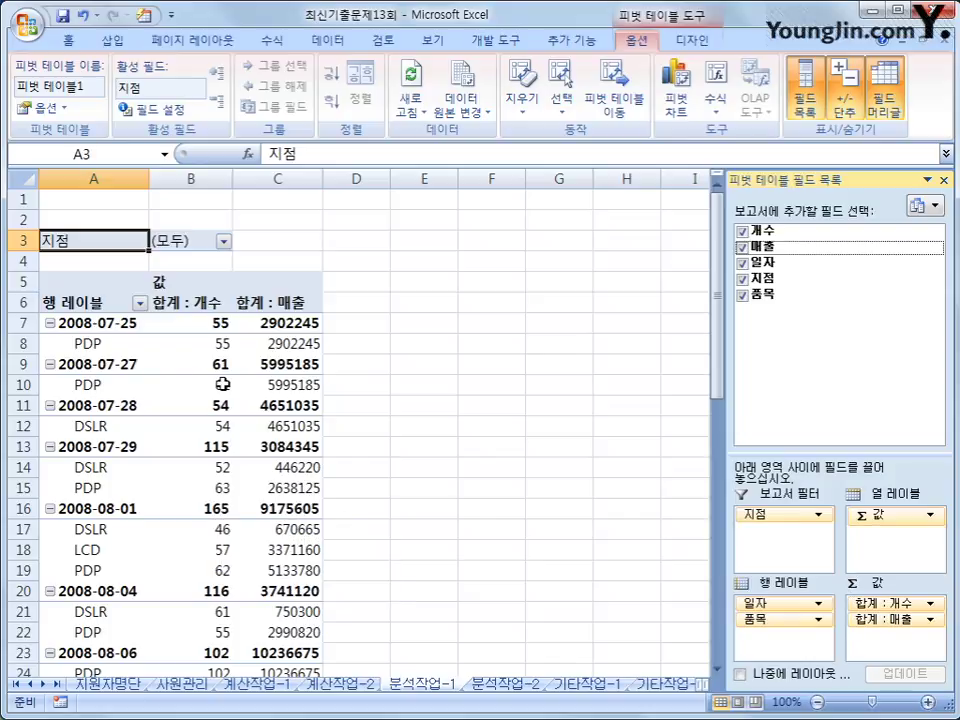
Switch the PivotTable's report layout to tabular form (테이블 형식으로 표시)
click(68, 303)
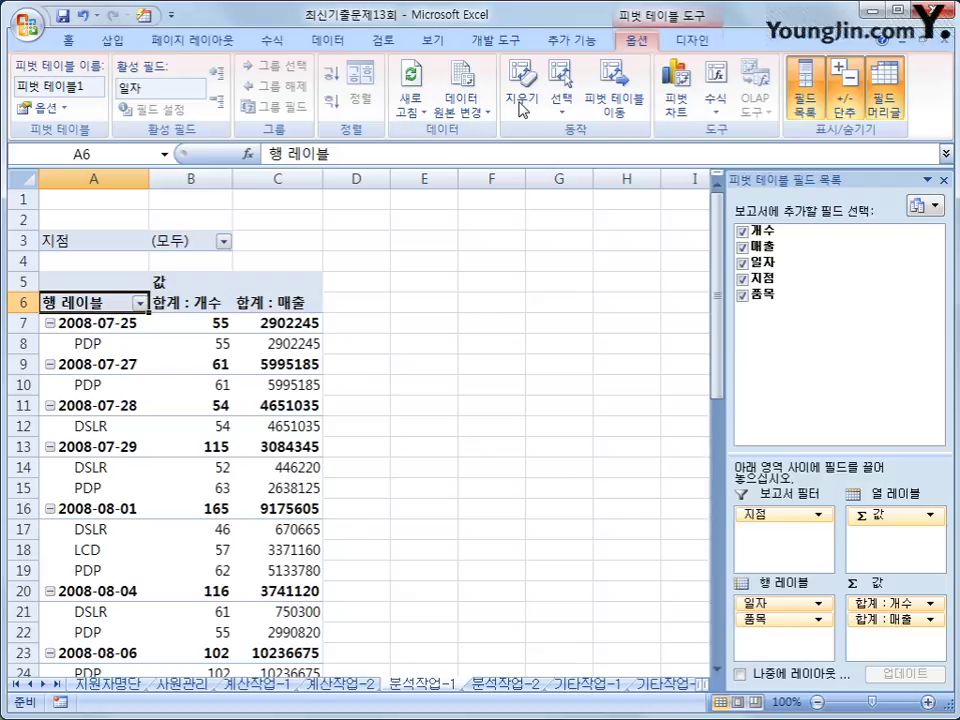
click(680, 38)
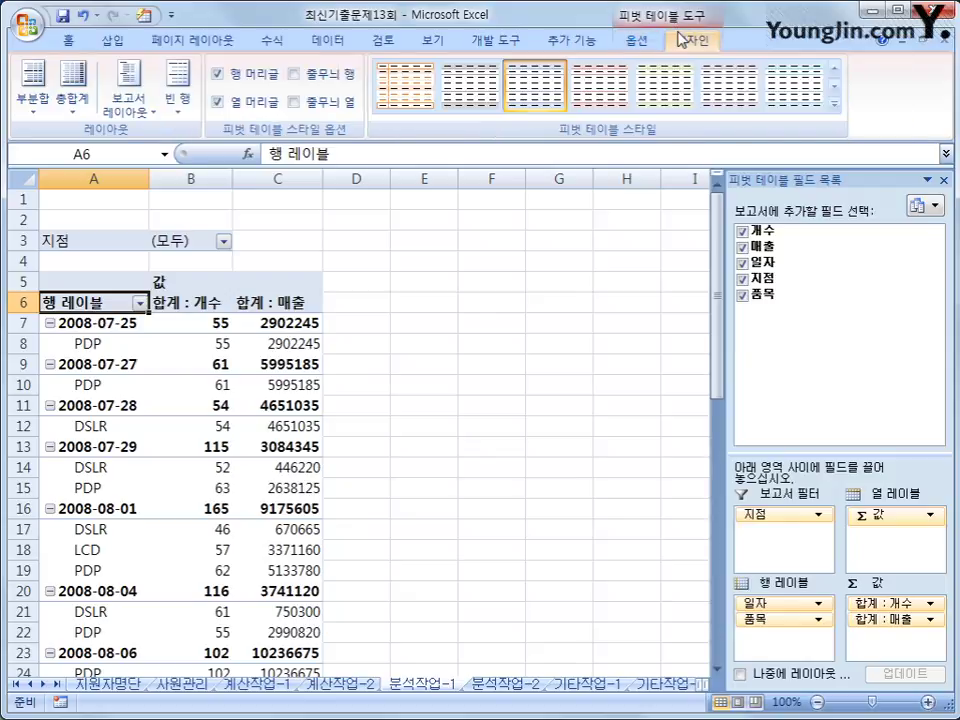
click(128, 104)
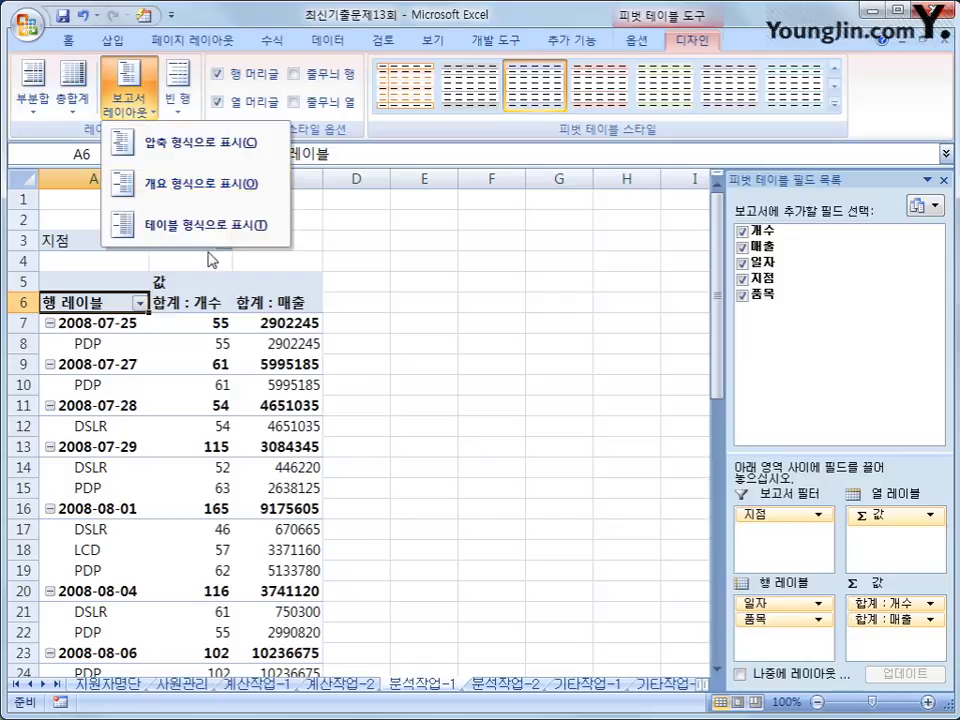
click(170, 225)
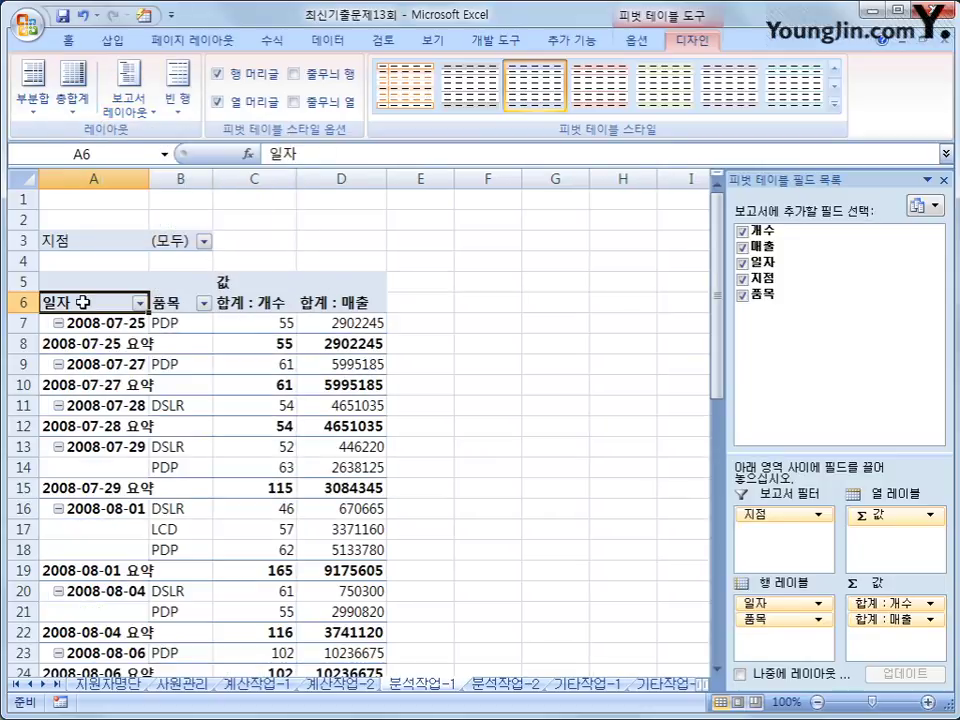
click(168, 302)
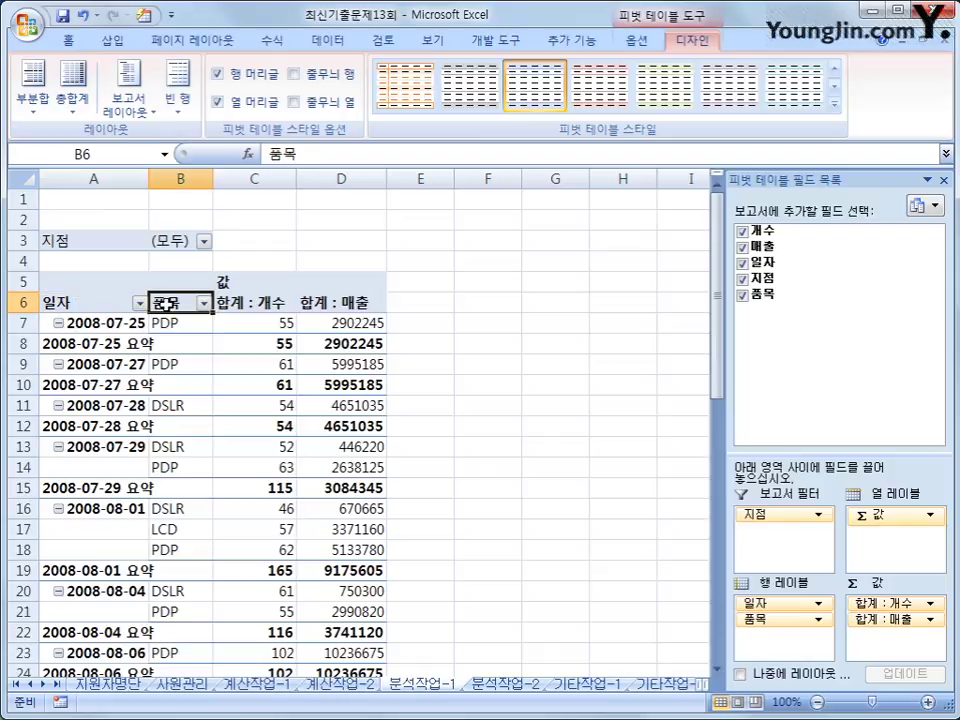
click(76, 304)
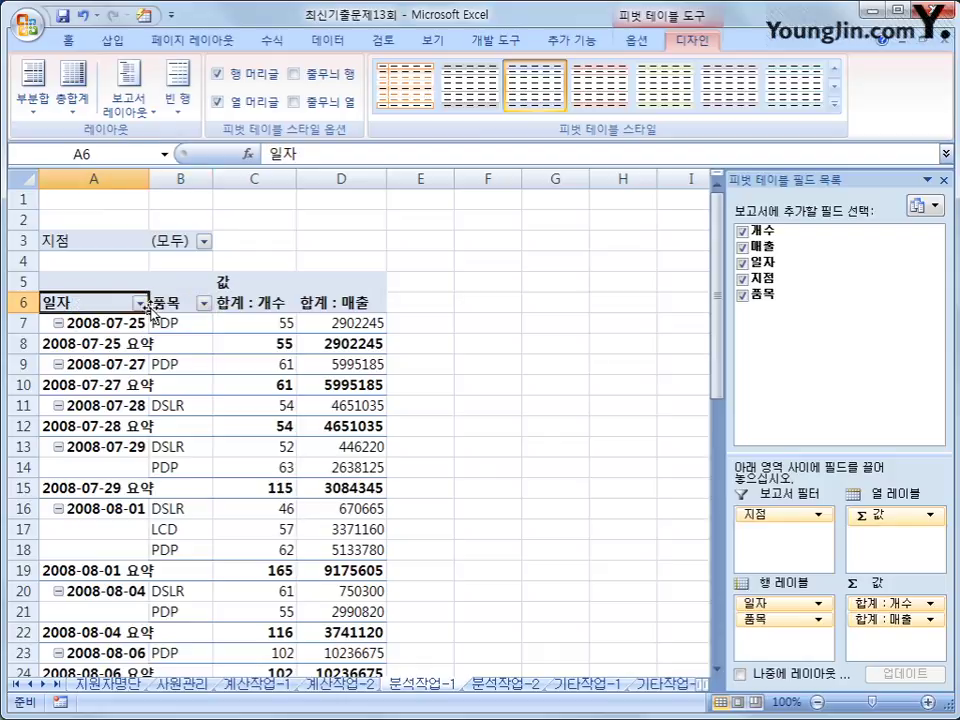
click(170, 307)
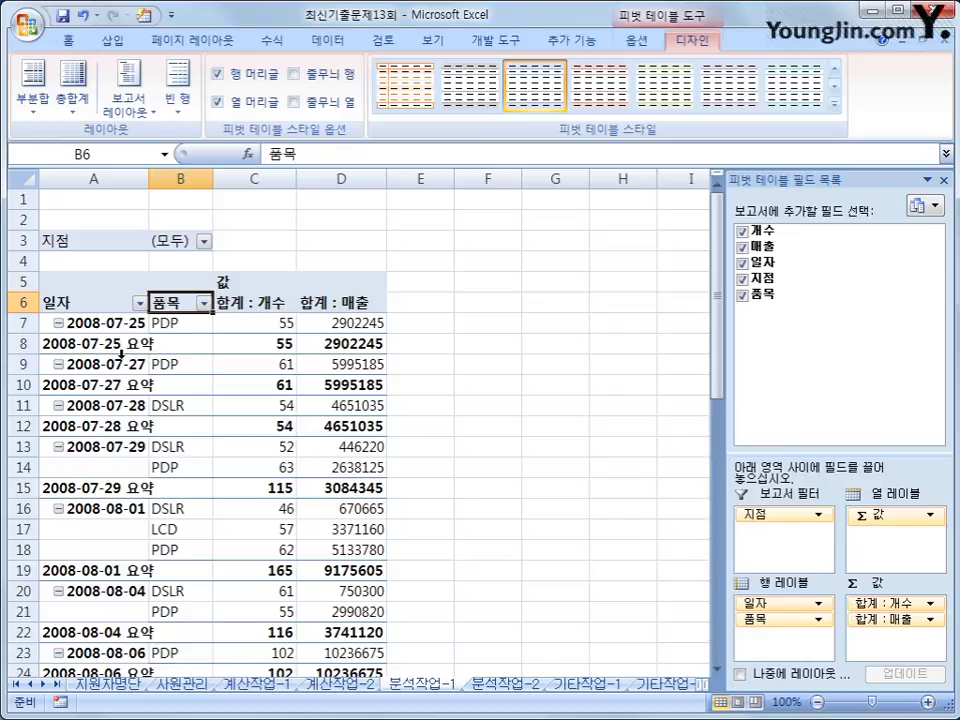
Group the 일자 row field of the PivotTable by month (월)
click(86, 306)
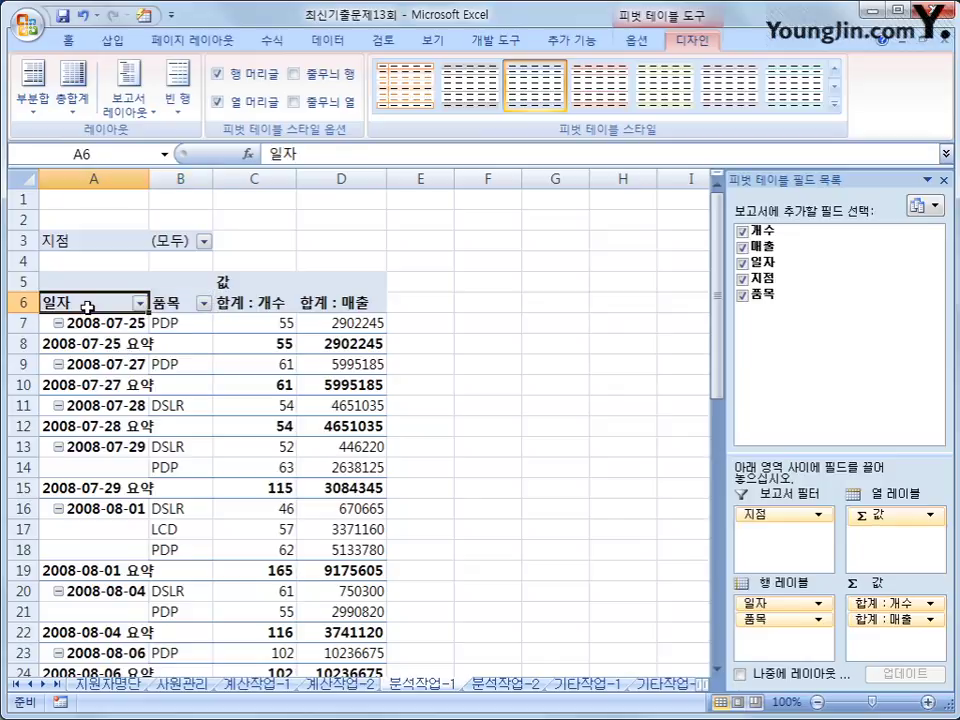
right_click(87, 307)
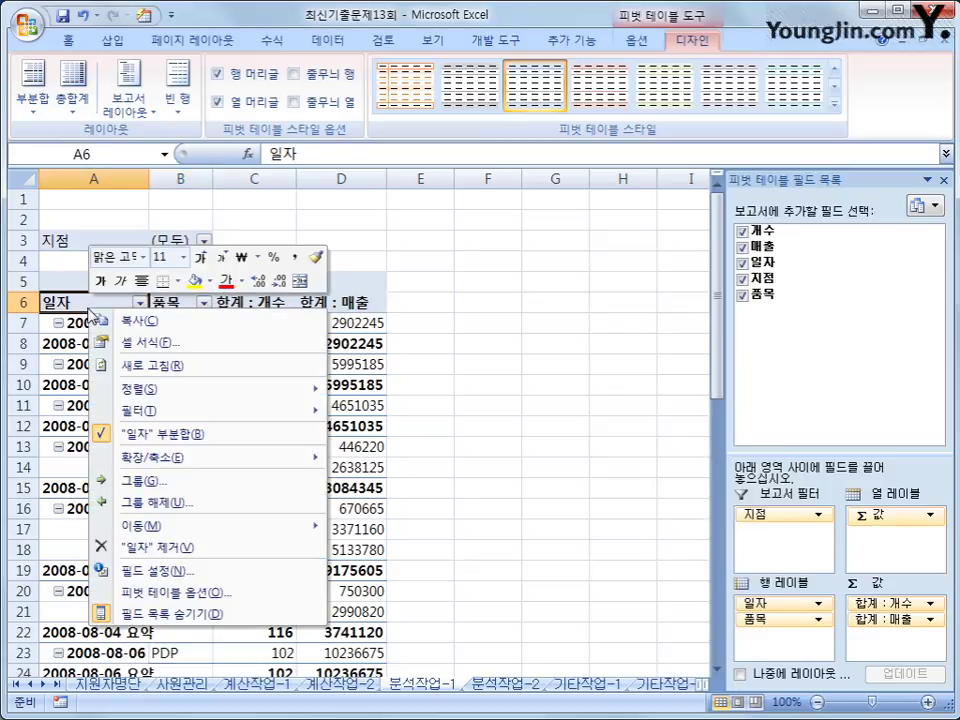
click(219, 485)
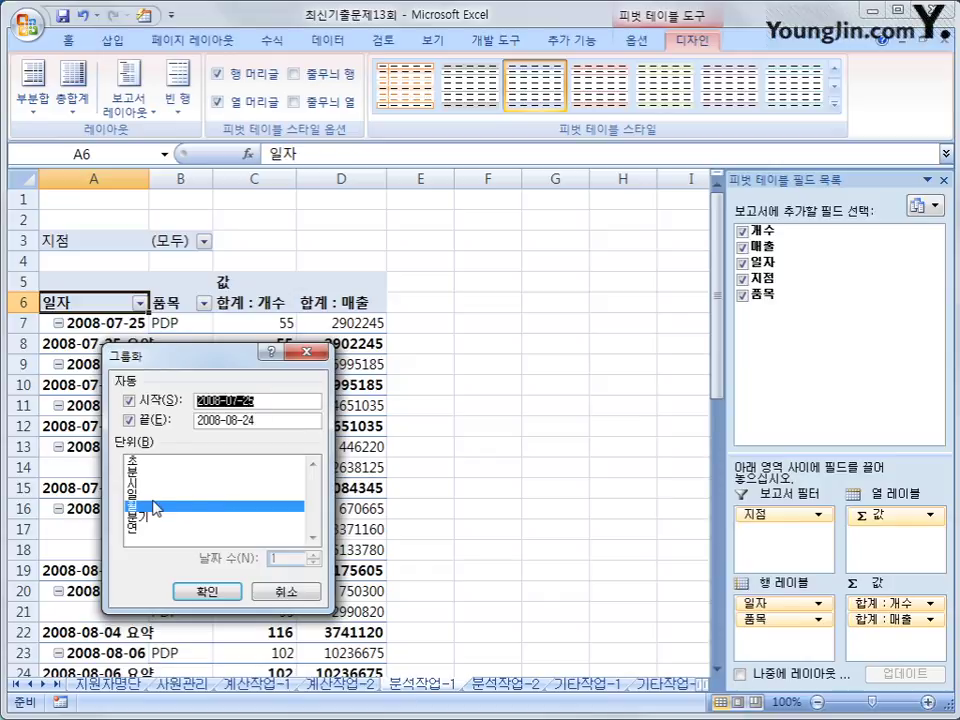
click(203, 593)
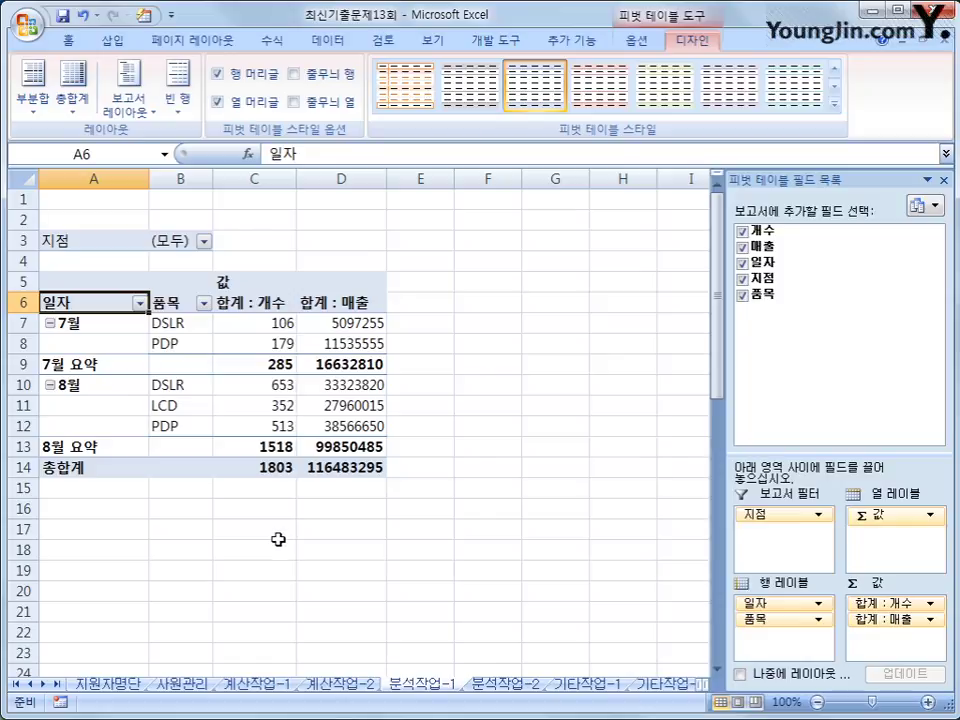
Move the Σ 값 field of the PivotTable from the column labels to the row labels, below 품목
mouse_move(285, 353)
mouse_move(283, 391)
mouse_move(305, 420)
mouse_move(250, 356)
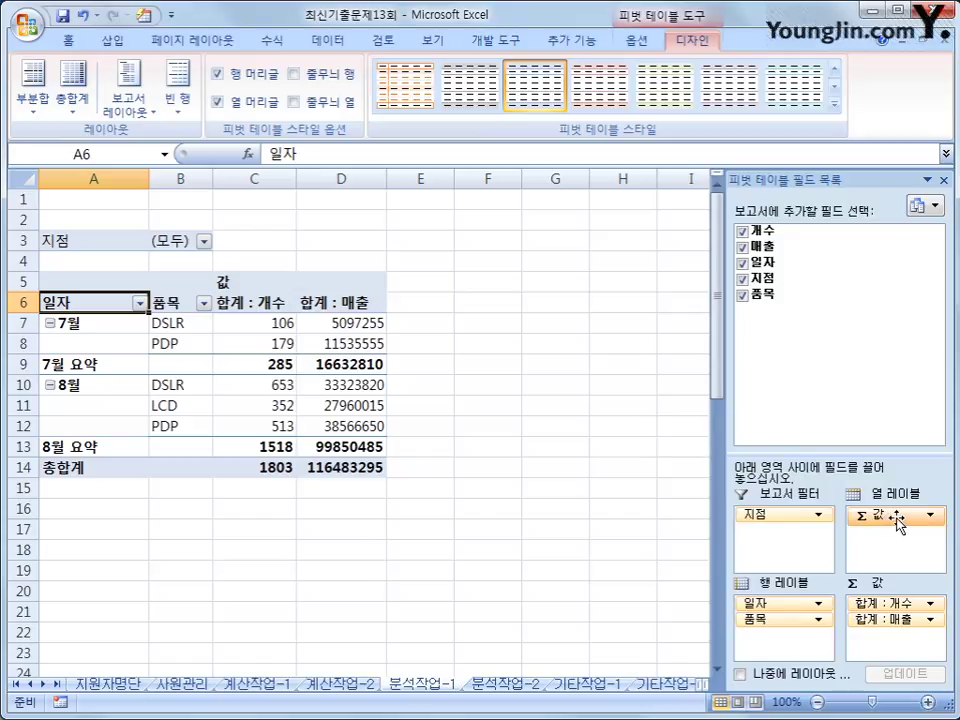
drag(898, 523, 793, 645)
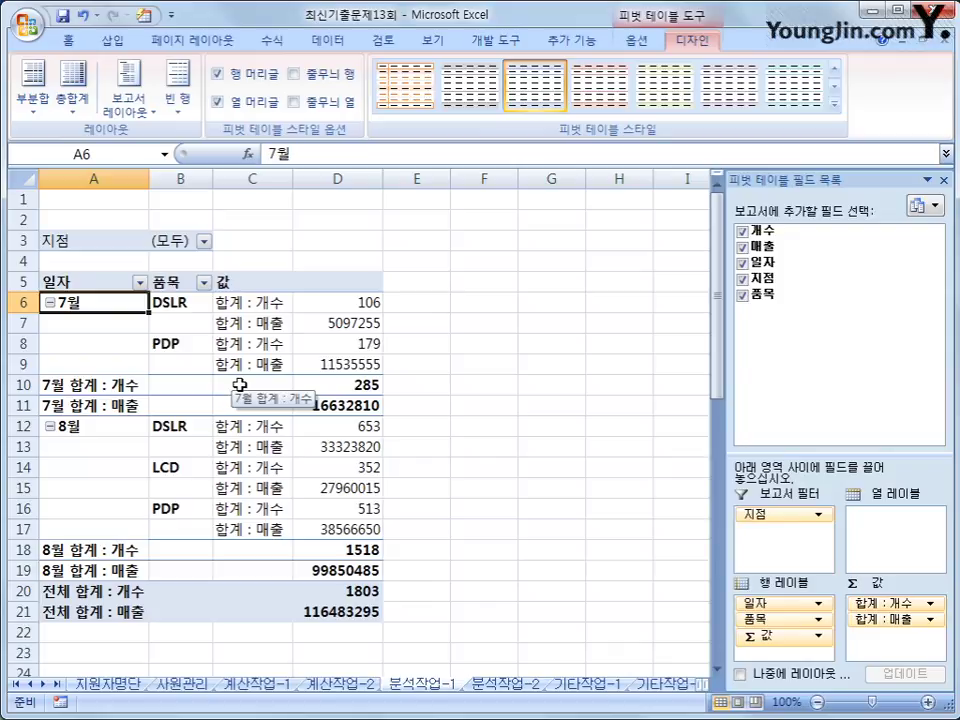
Apply the comma number style to the PivotTable's value cells D6:D21
drag(333, 302, 329, 606)
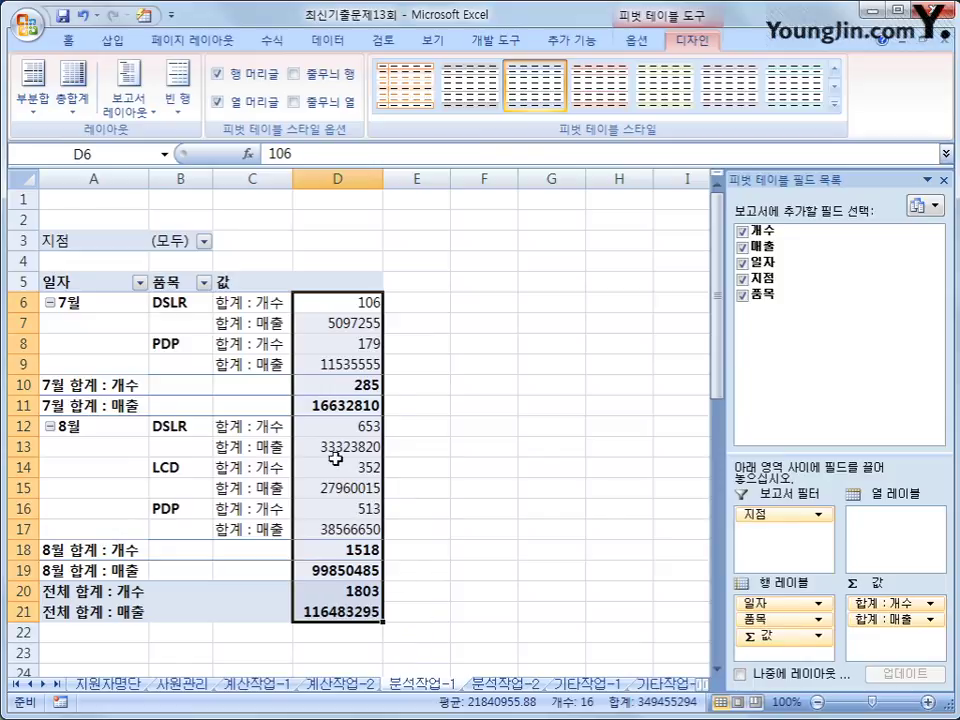
right_click(346, 303)
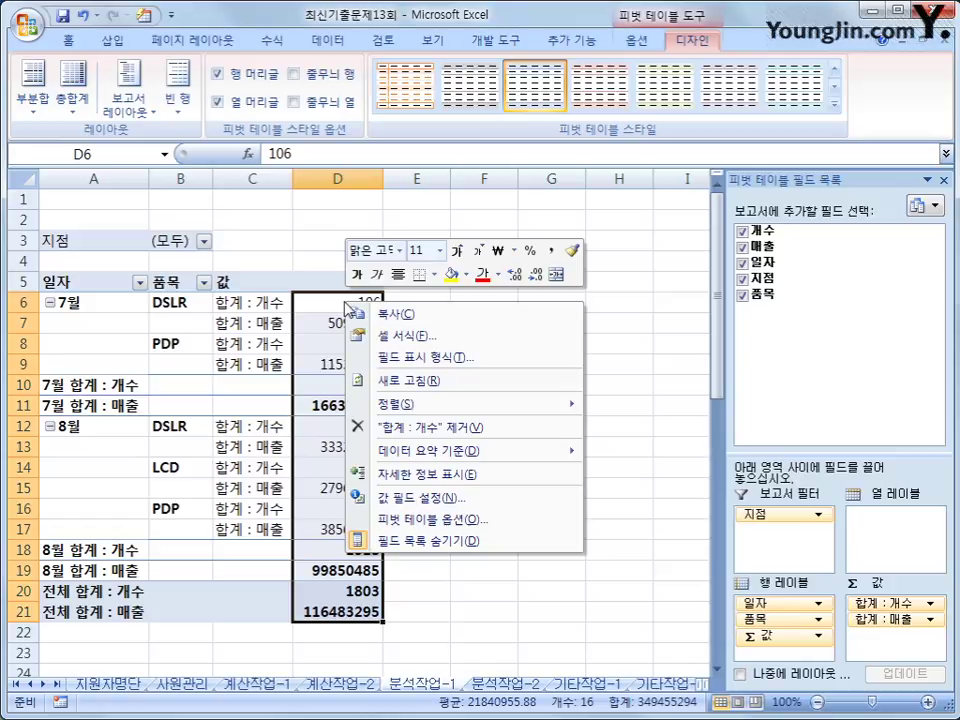
click(552, 256)
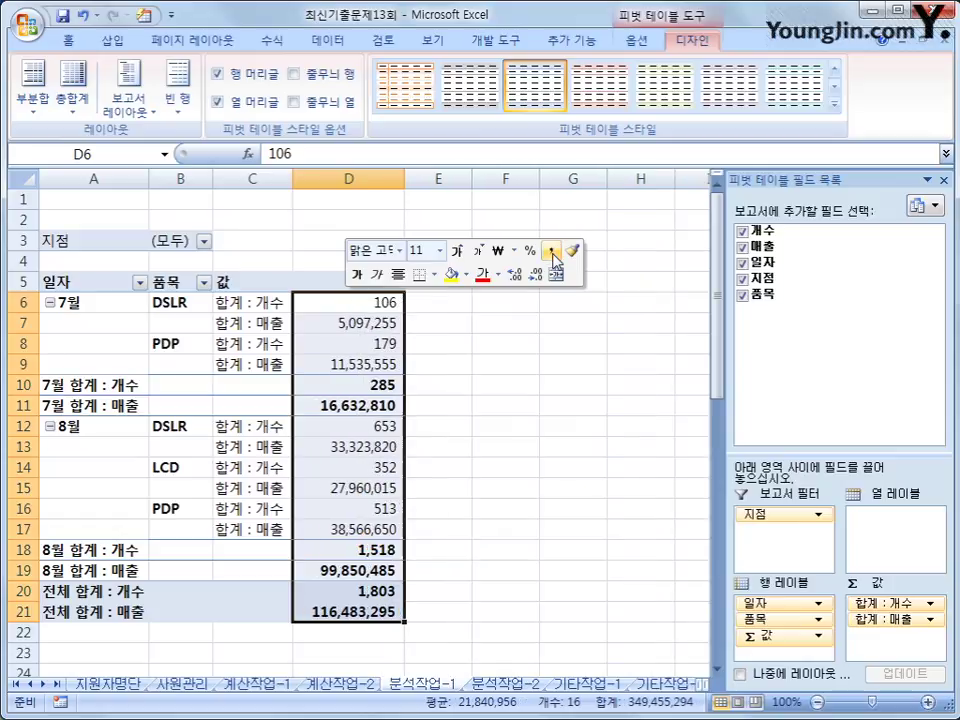
click(524, 462)
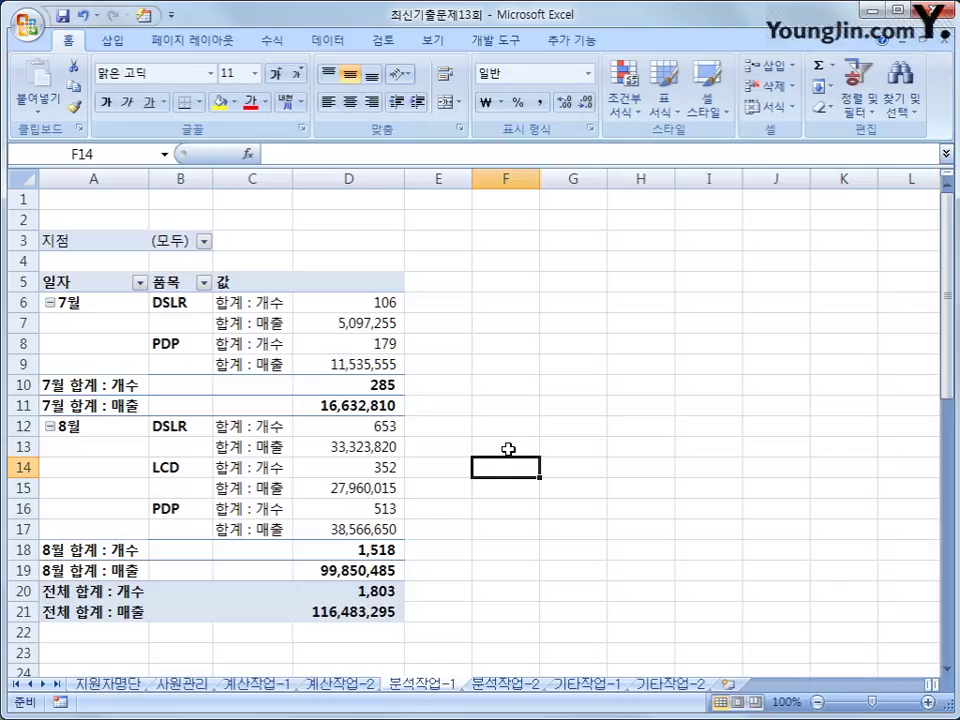
On the 분석작업-2 sheet, select I2 and start recording a macro named 포인트, stored in the current workbook
mouse_move(403, 485)
click(500, 684)
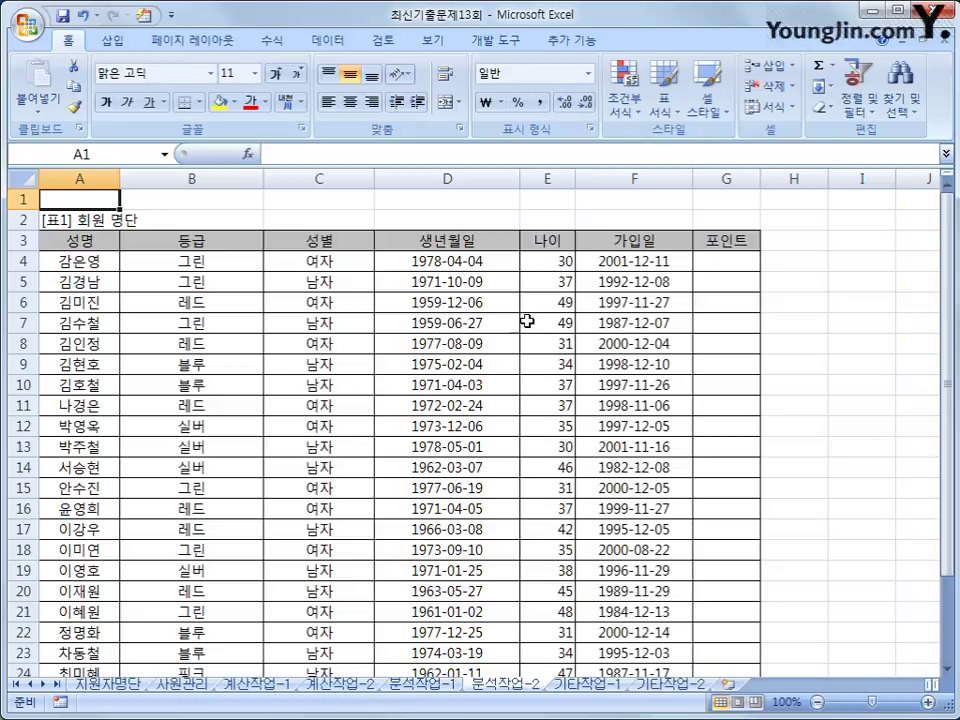
click(699, 260)
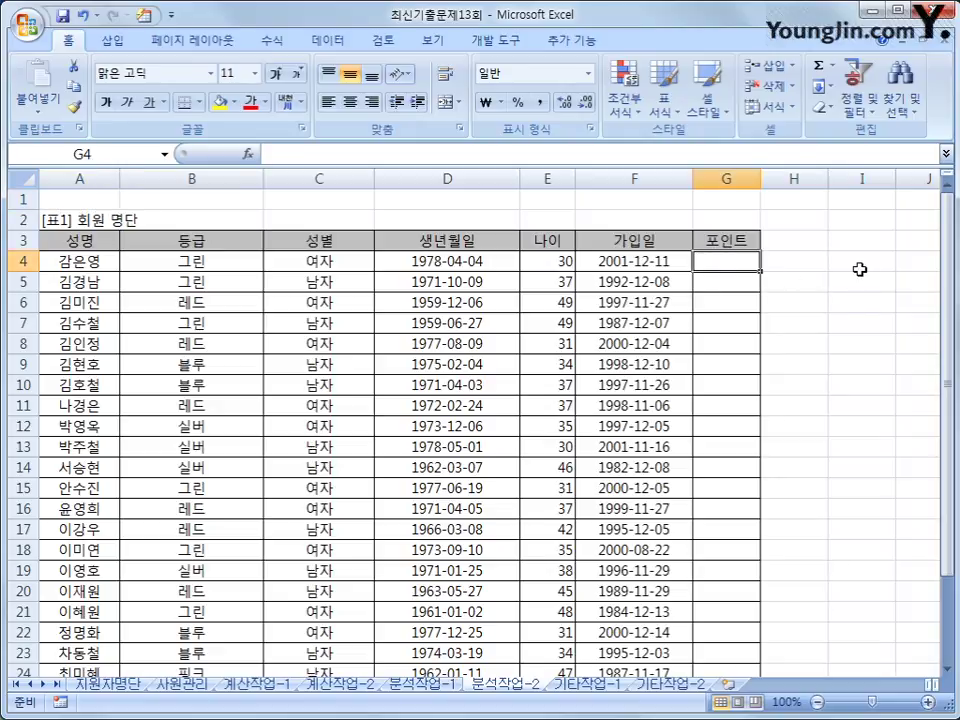
click(806, 220)
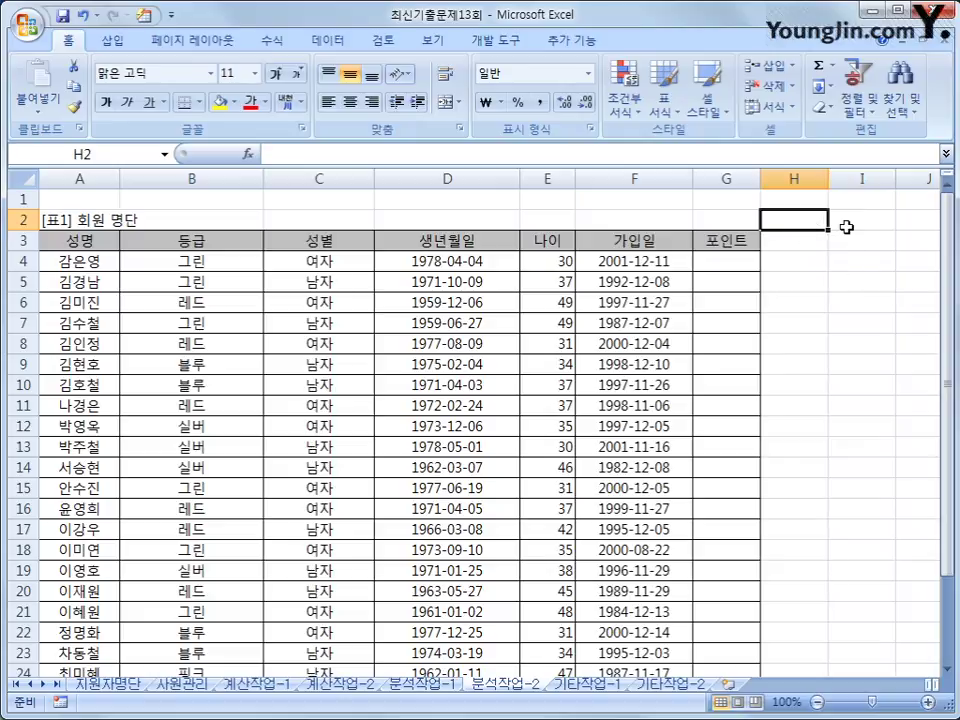
click(846, 222)
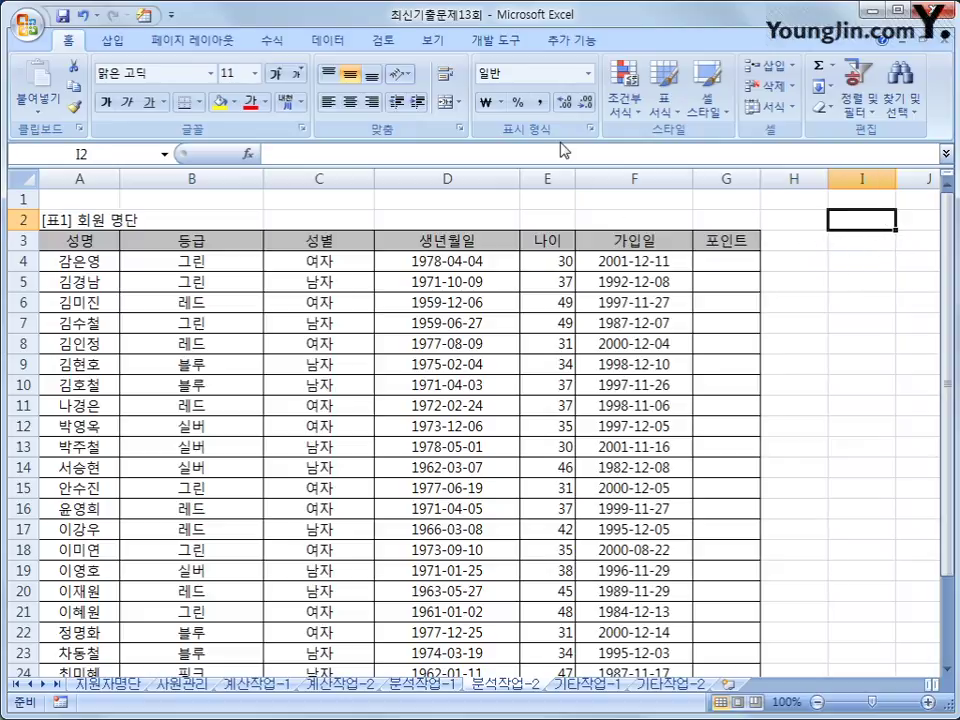
click(496, 41)
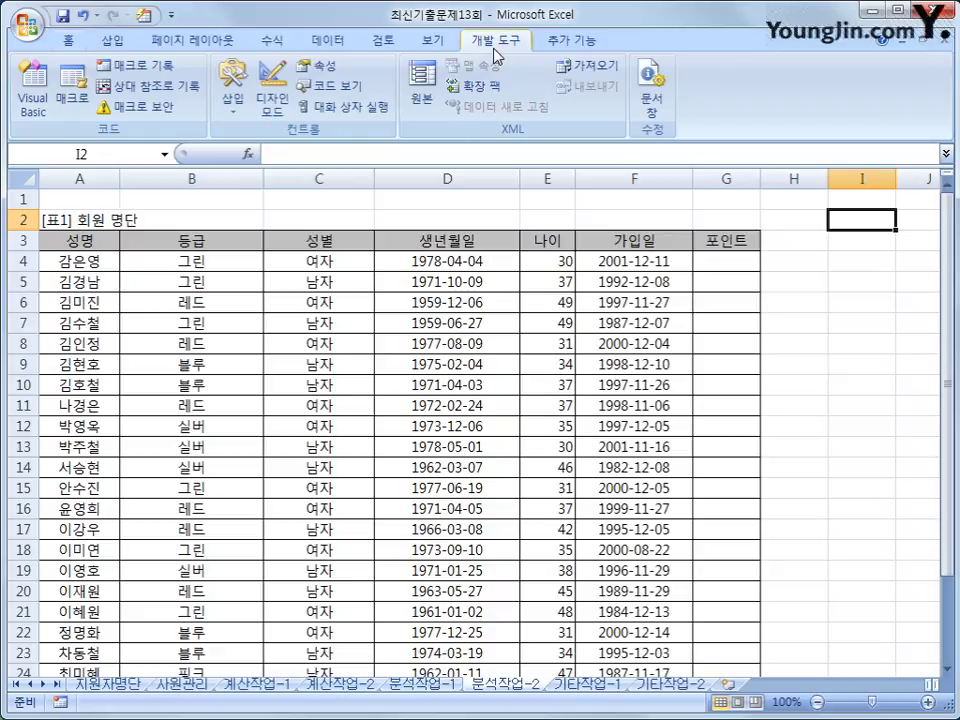
click(144, 66)
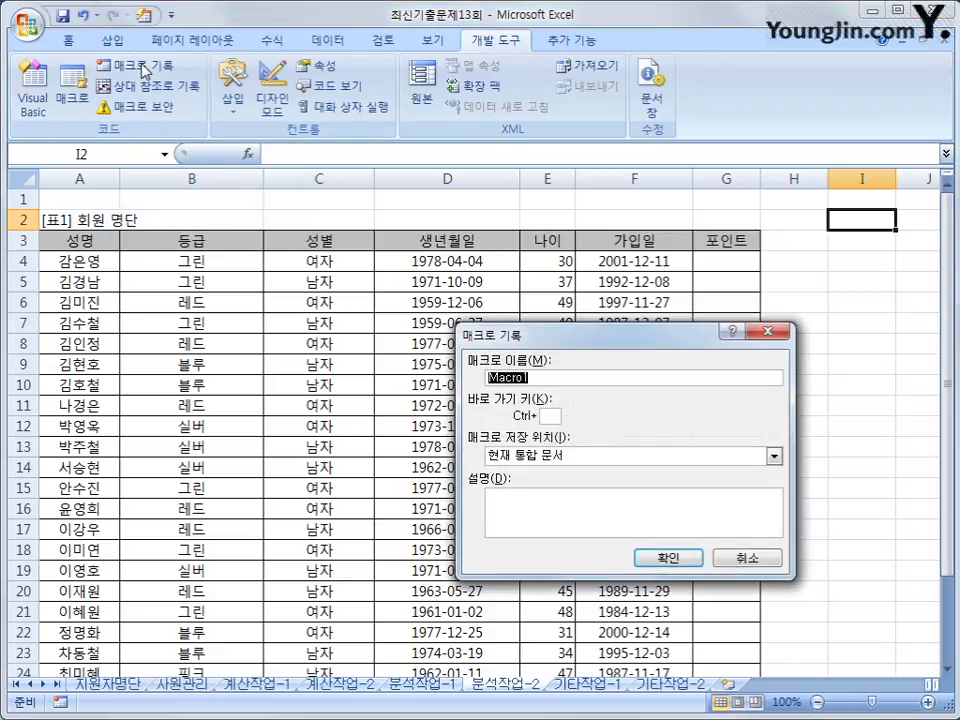
text(서식)
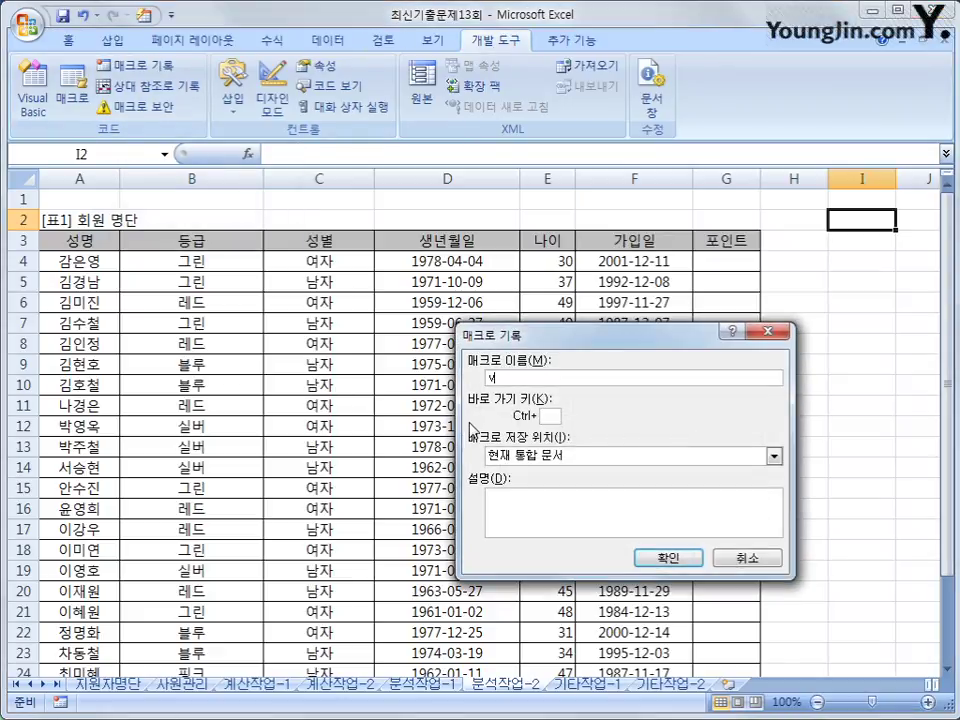
key(BackSpace)
key(BackSpace)
text(포인트)
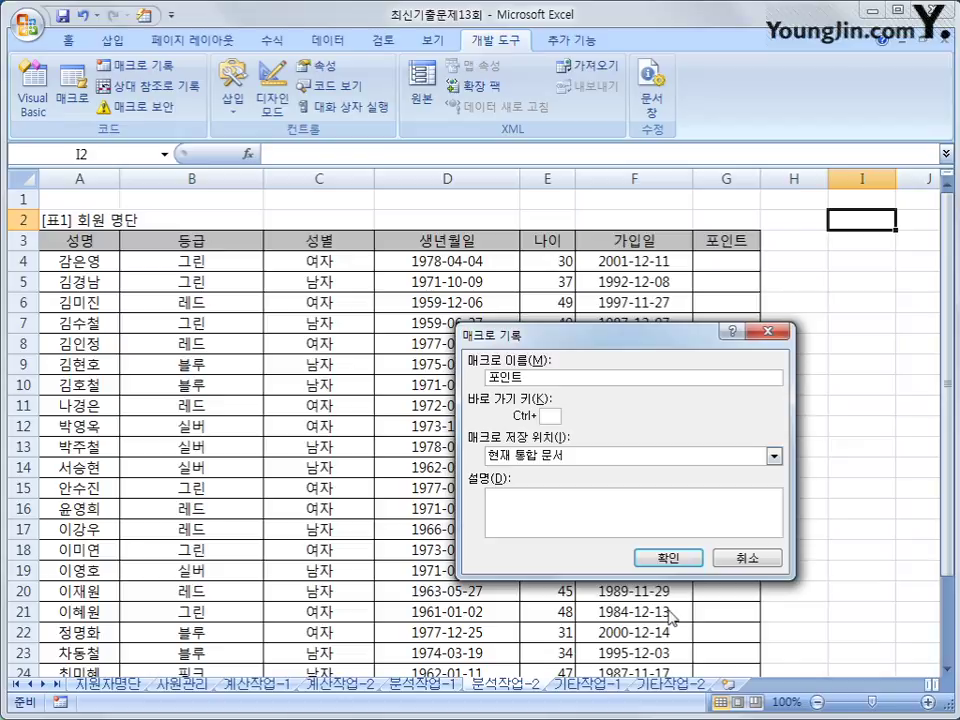
click(680, 559)
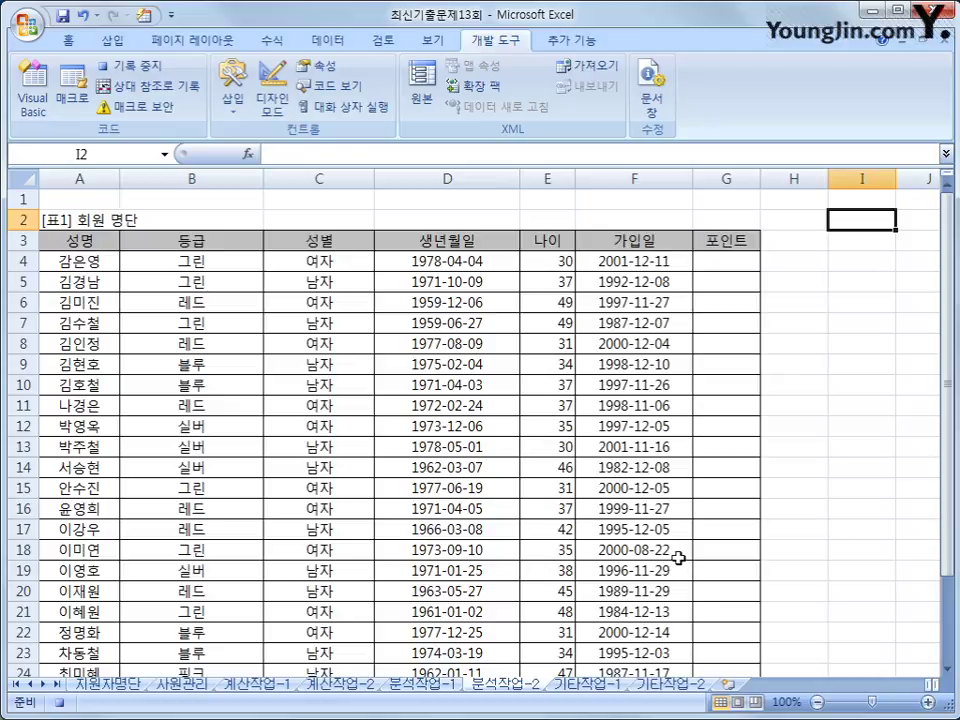
Begin an IF formula in G4 that returns 300 when B4 equals "그린"
click(732, 261)
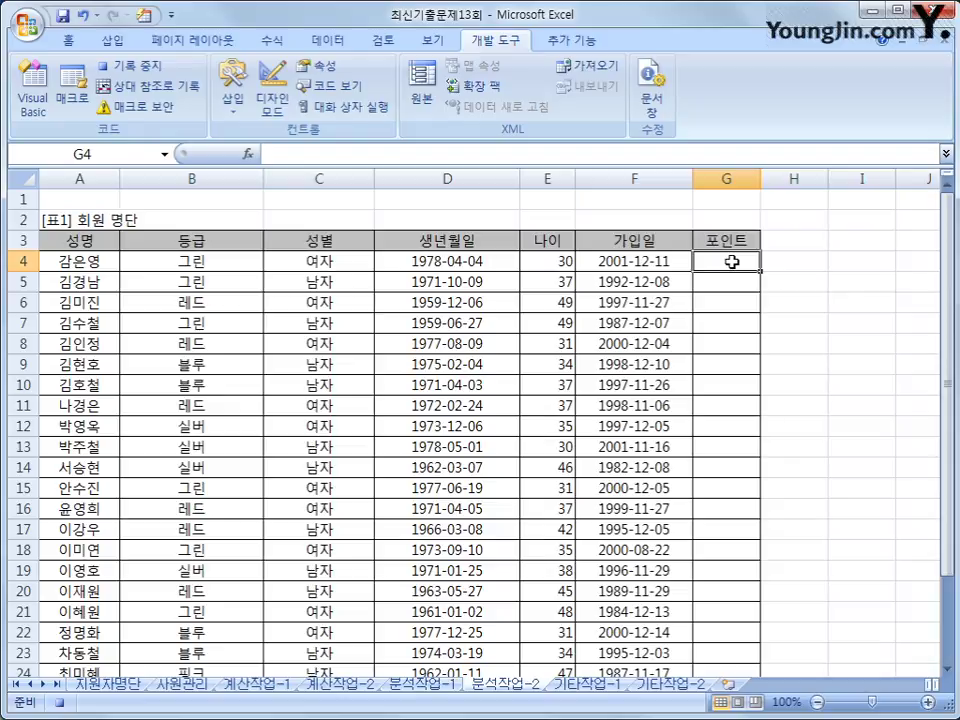
text(=if()
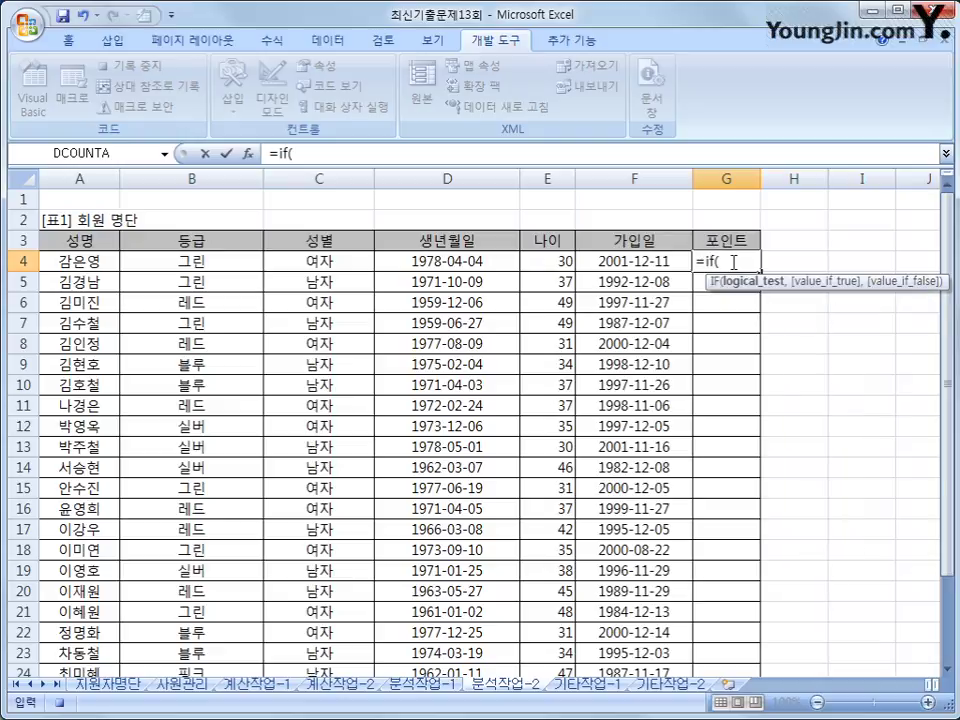
key(Left)
key(Left)
key(Left)
key(Left)
key(Left)
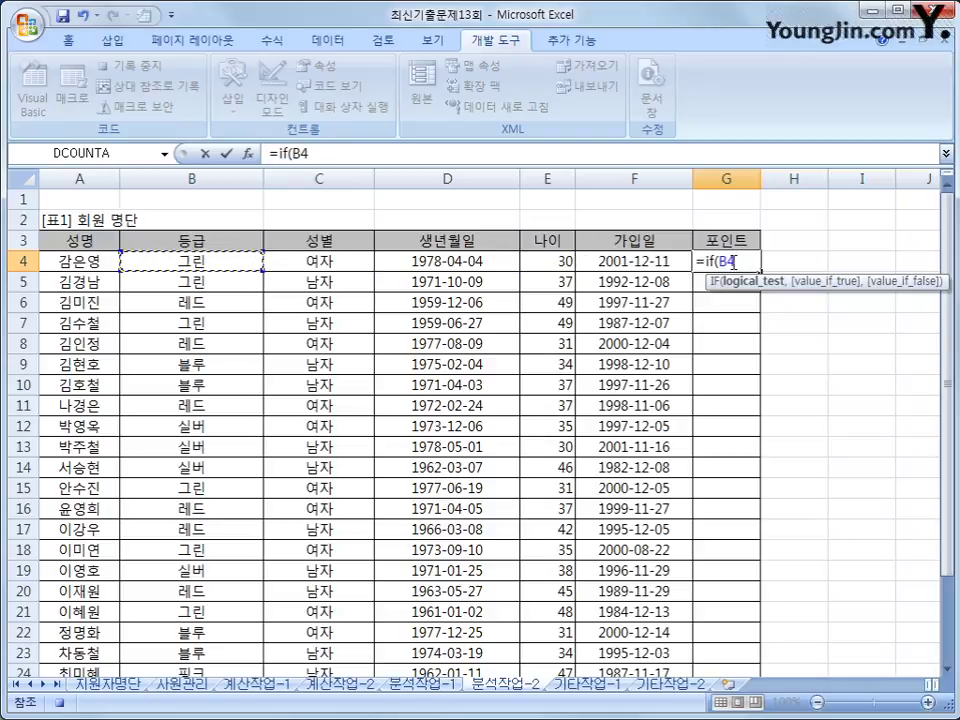
text(="그린)
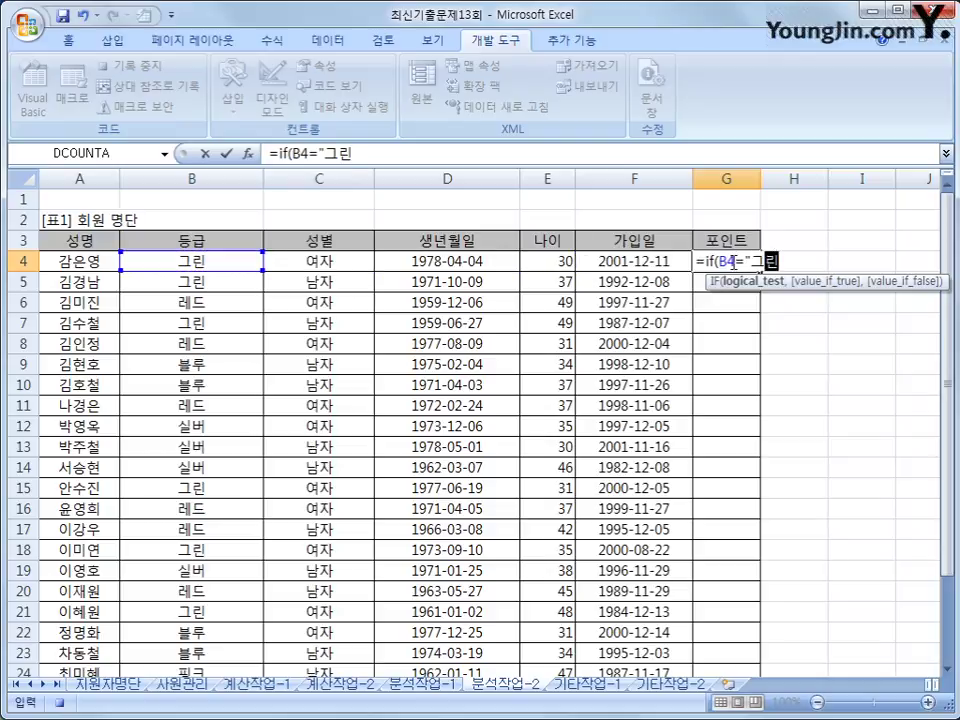
text(",)
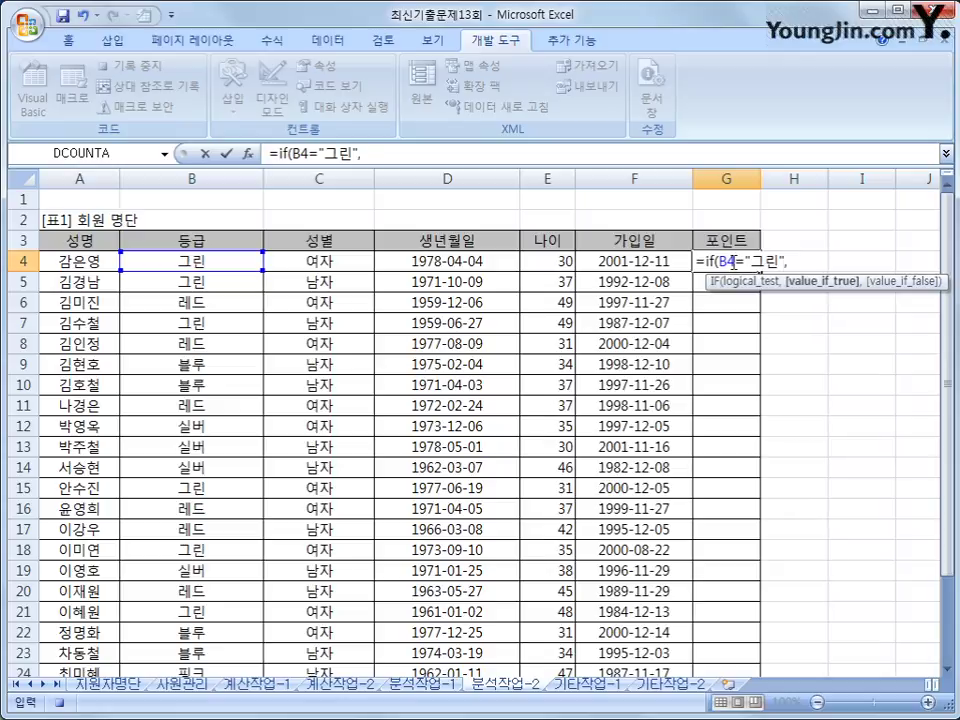
text(300,)
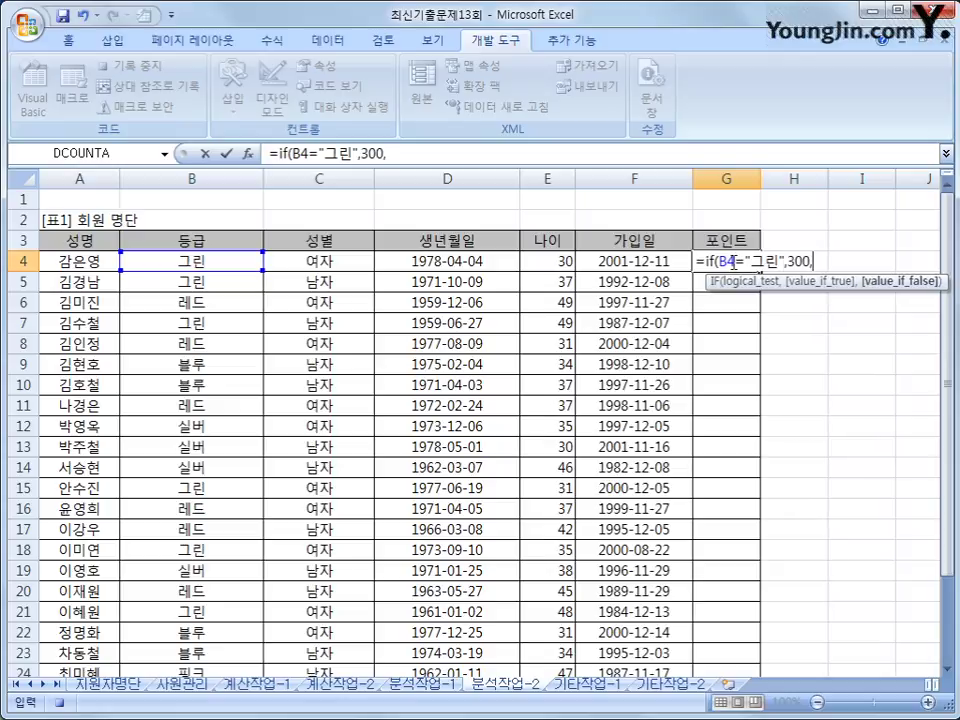
Complete the G4 formula with a nested IF that returns 500 when B4 equals "실버" and 1000 otherwise
text(ㅂ)
key(BackSpace)
text(if()
key(Left)
key(Left)
key(Left)
key(Left)
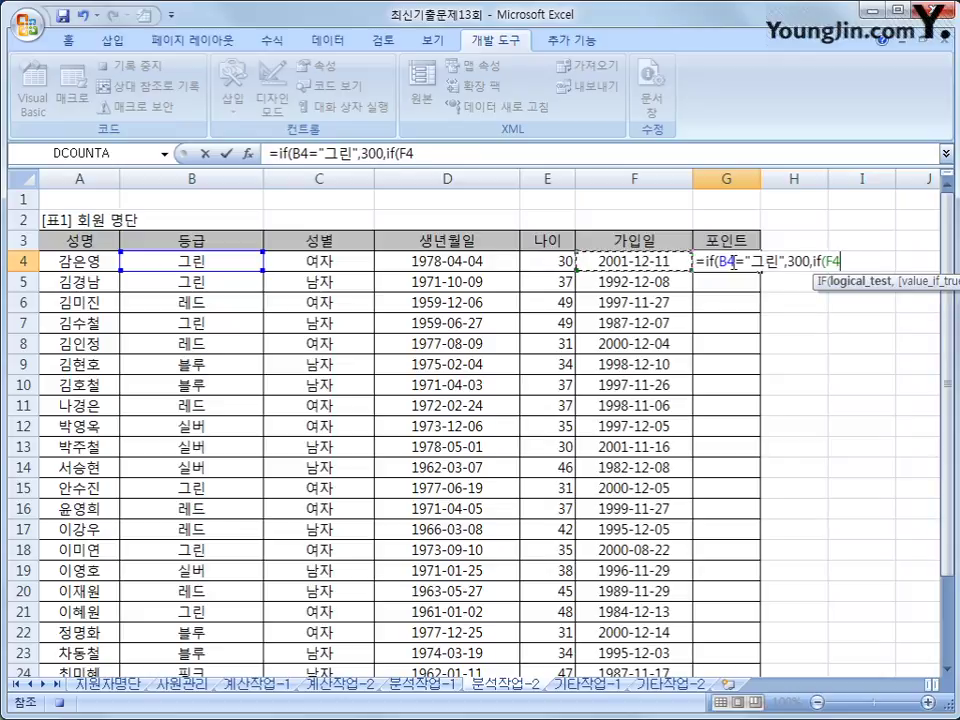
key(Left)
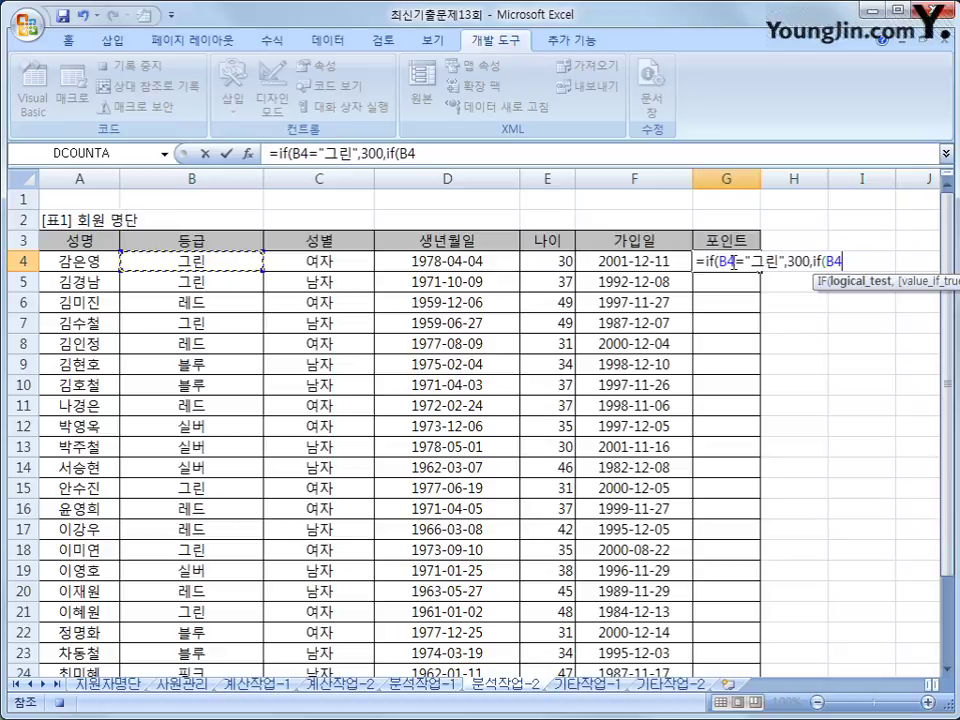
text(₩)
key(BackSpace)
text(=)
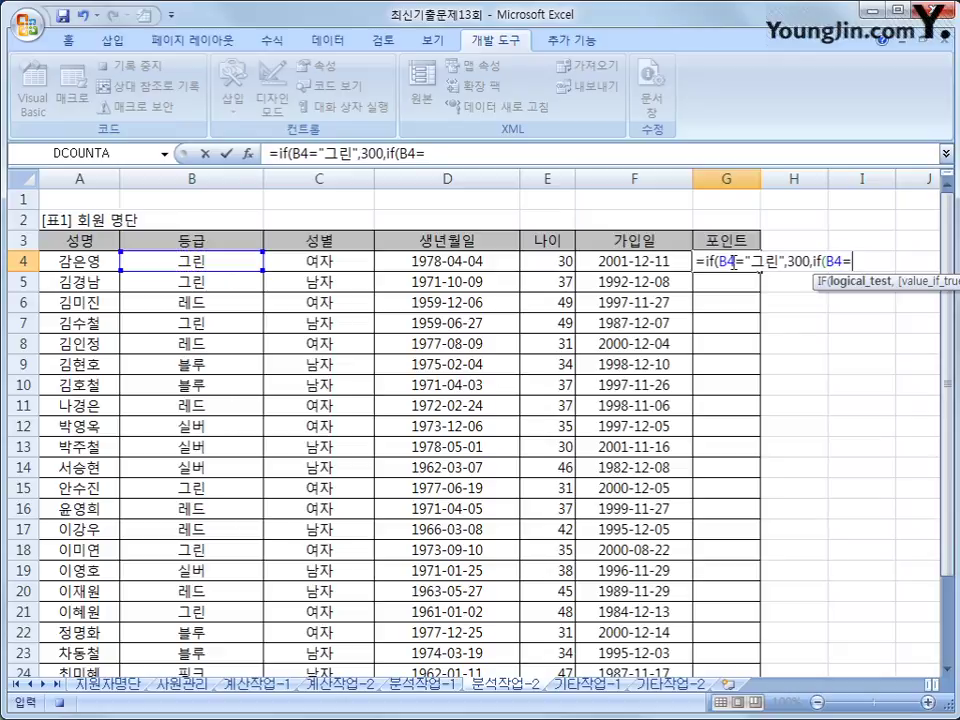
text(")
text(tlfqj)
key(BackSpace)
key(BackSpace)
key(BackSpace)
key(BackSpace)
key(BackSpace)
text(실버")
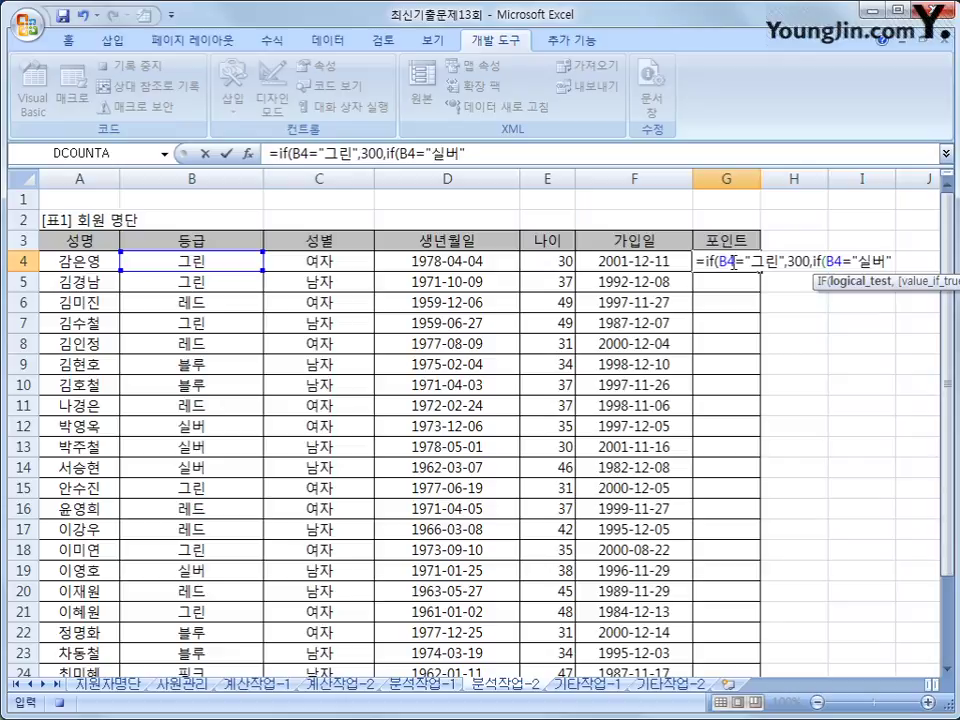
text(,500,)
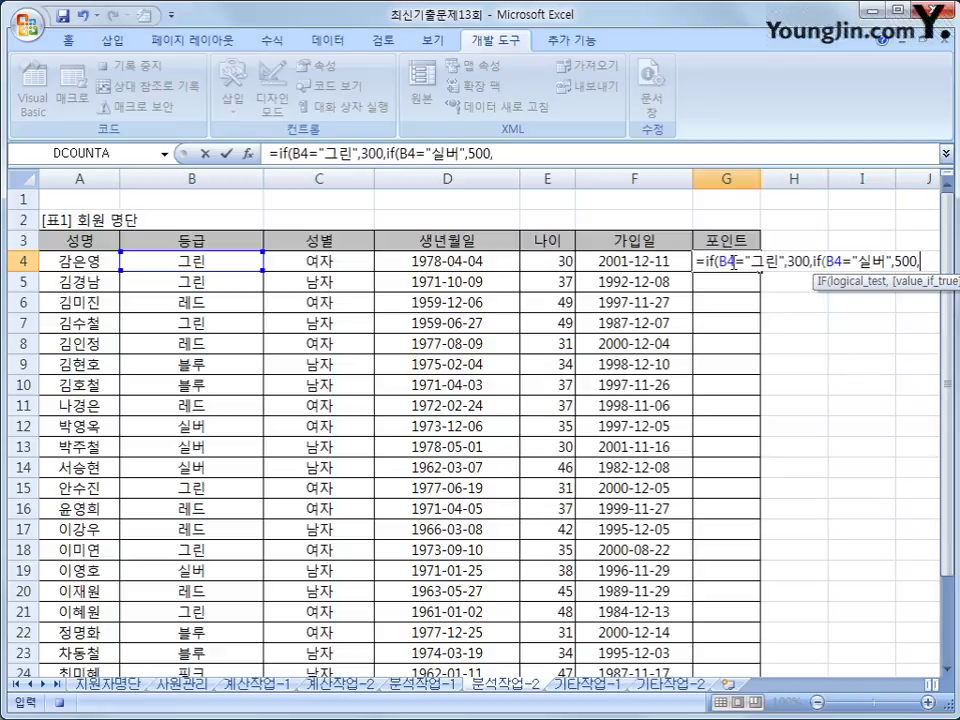
text(1000)
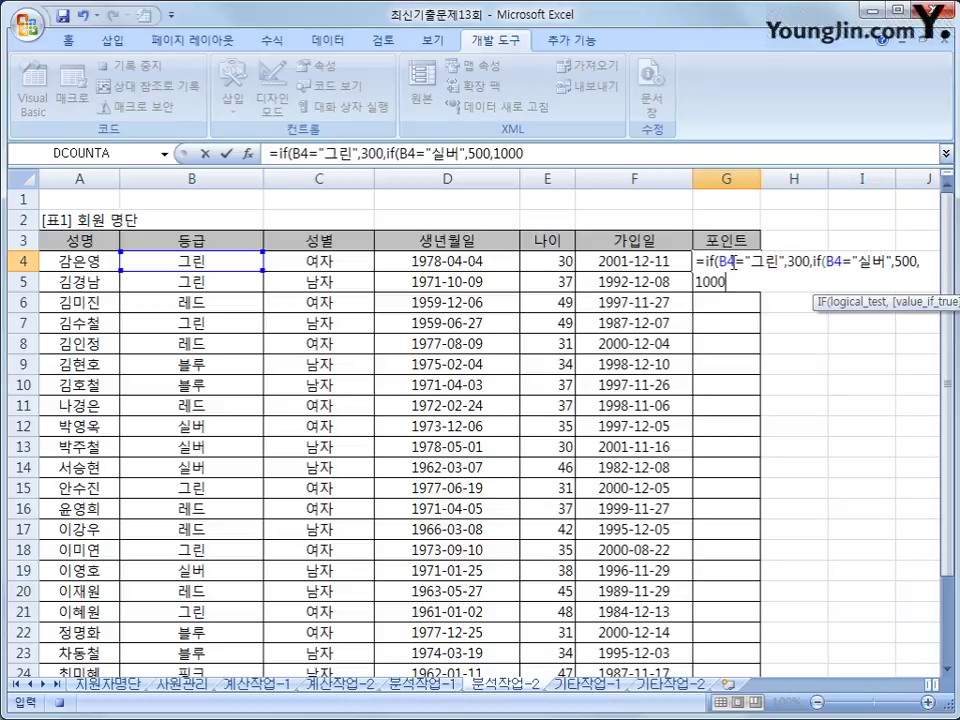
text()))
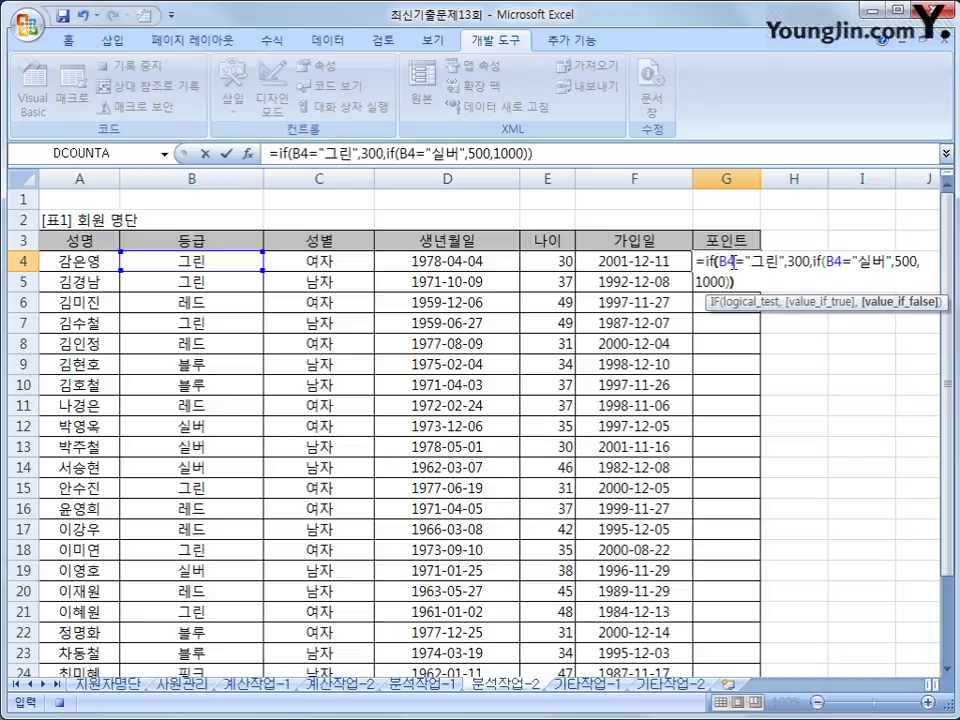
key(Return)
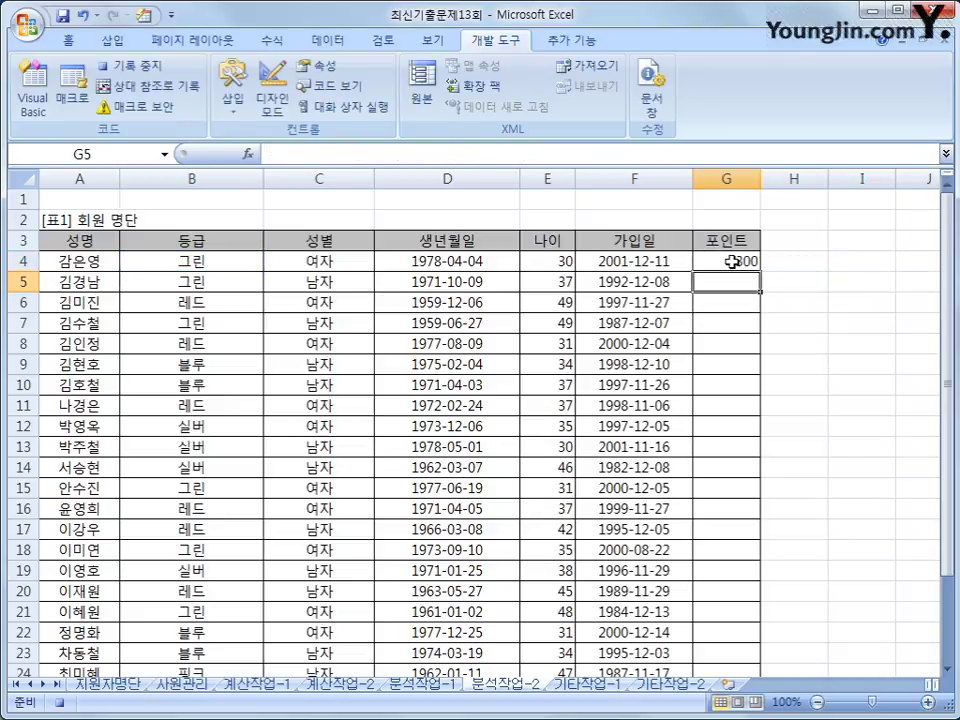
Fill the G4 formula down the 포인트 column to G28 and stop recording the macro
click(732, 261)
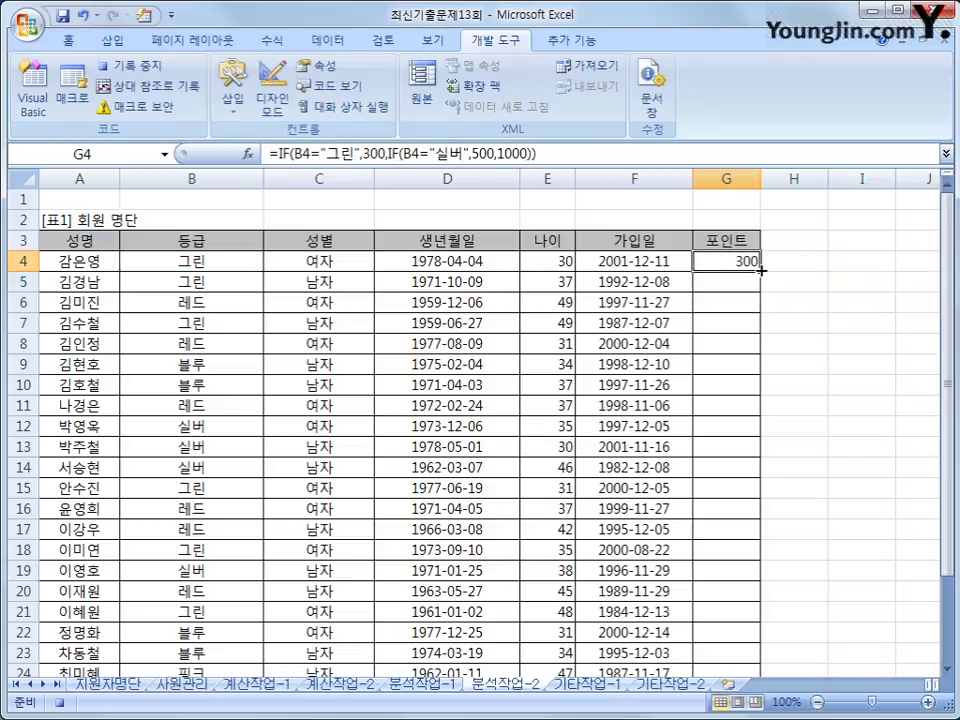
double_click(760, 271)
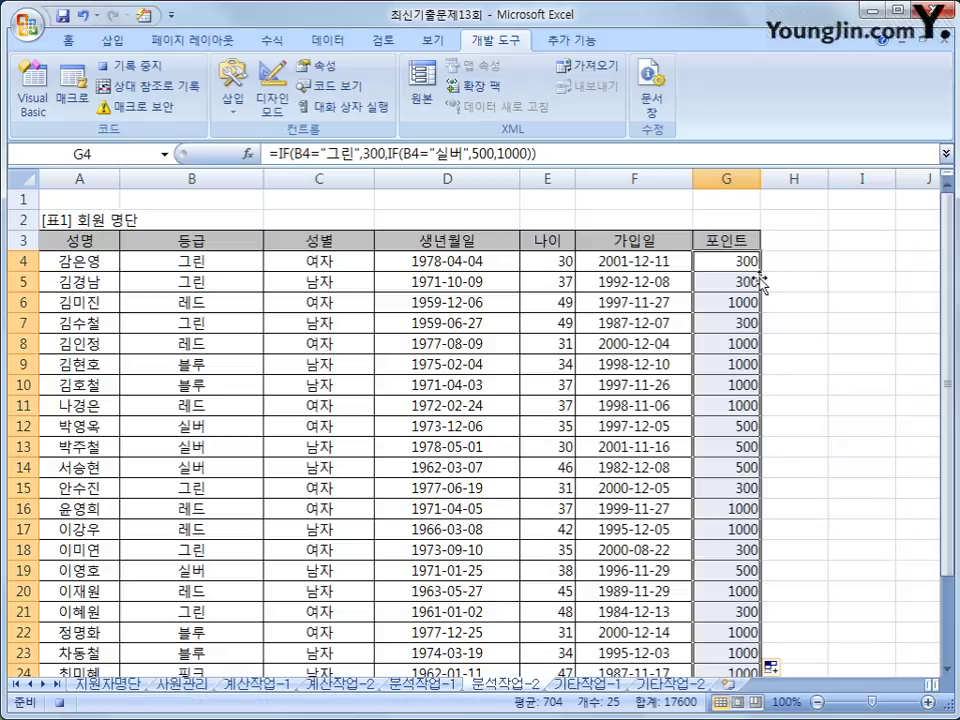
scroll(748, 310, down, 2)
scroll(767, 430, up, 2)
click(739, 255)
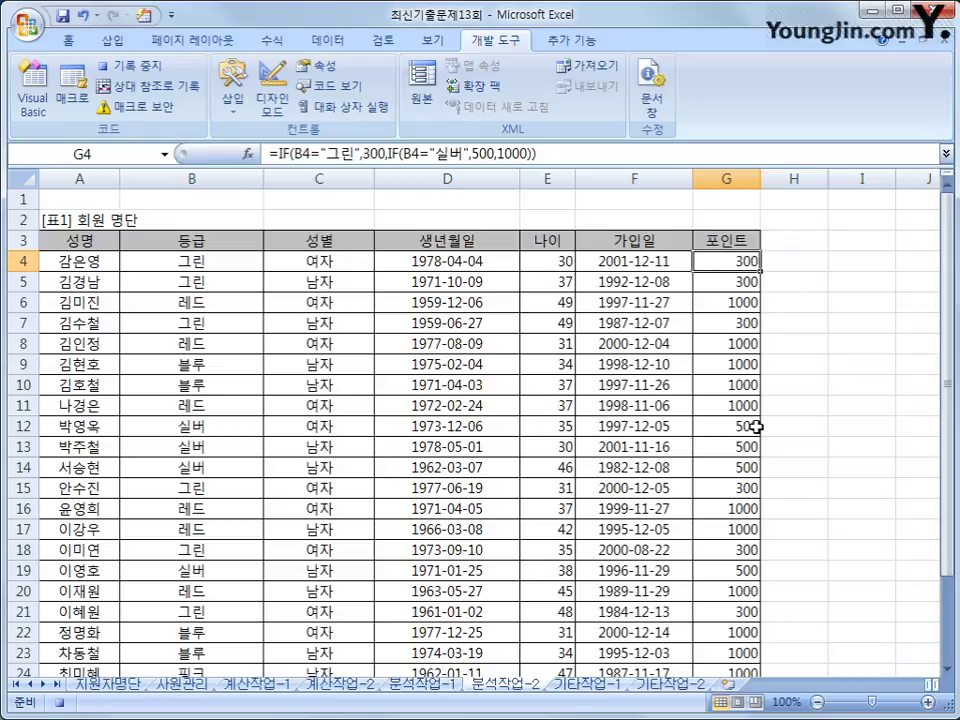
scroll(750, 500, down, 3)
click(741, 570)
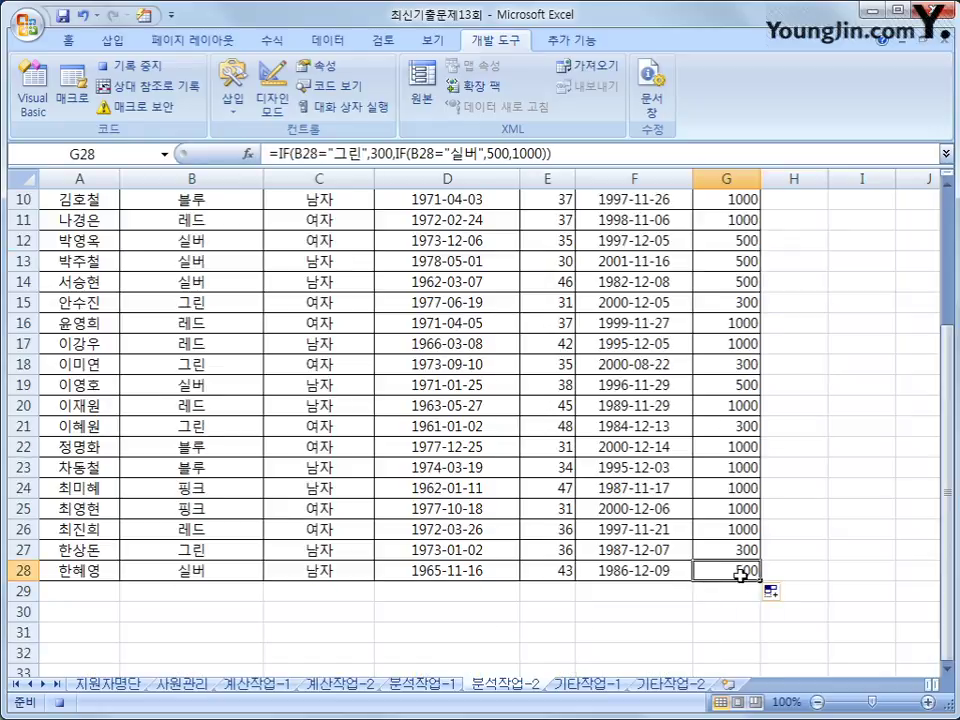
scroll(739, 540, up, 3)
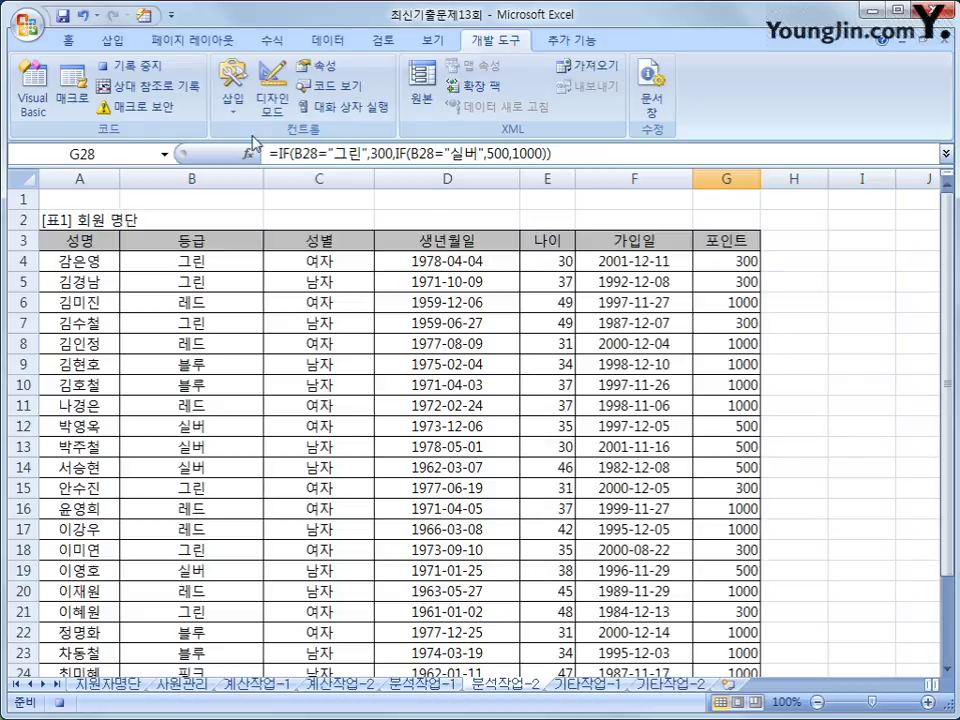
click(128, 65)
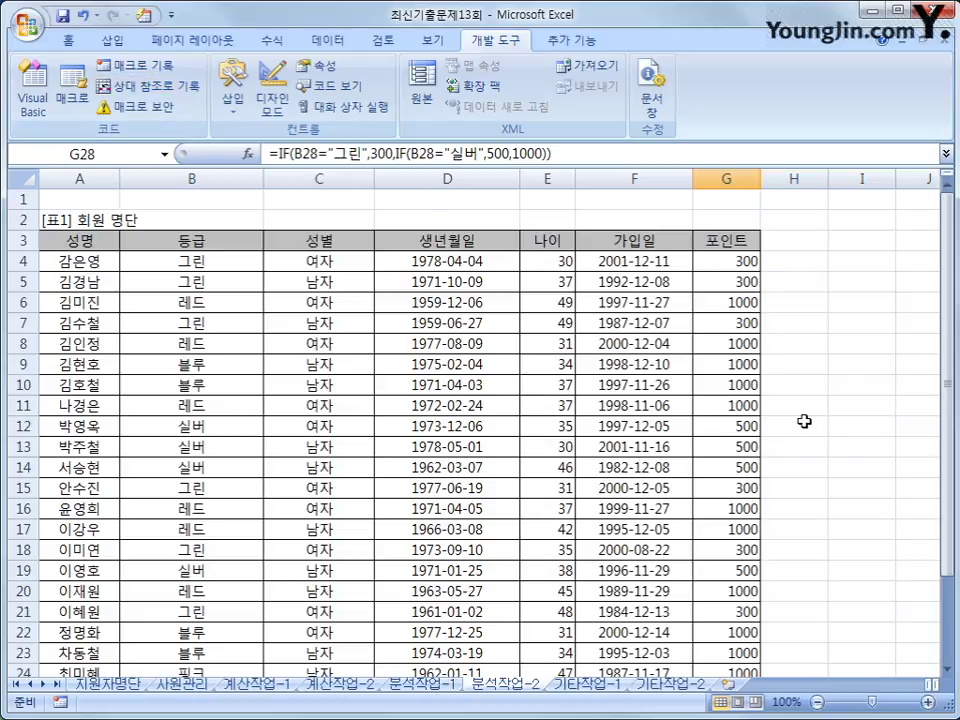
Draw a rectangle shape about 4.1 cm wide and 1.16 cm high over cells D1:D2
click(830, 242)
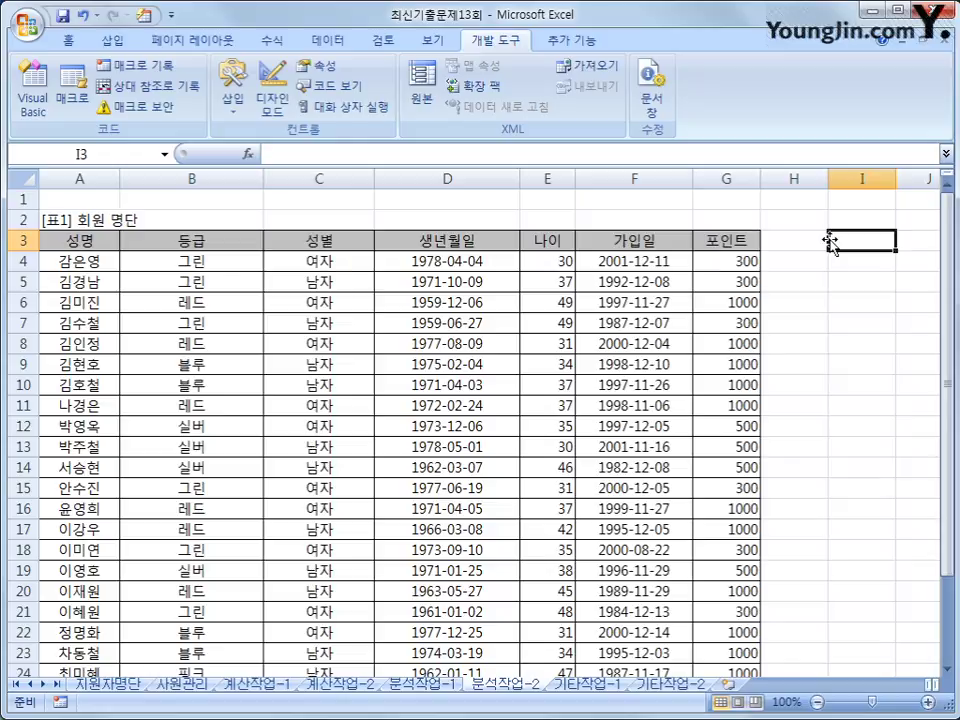
click(110, 40)
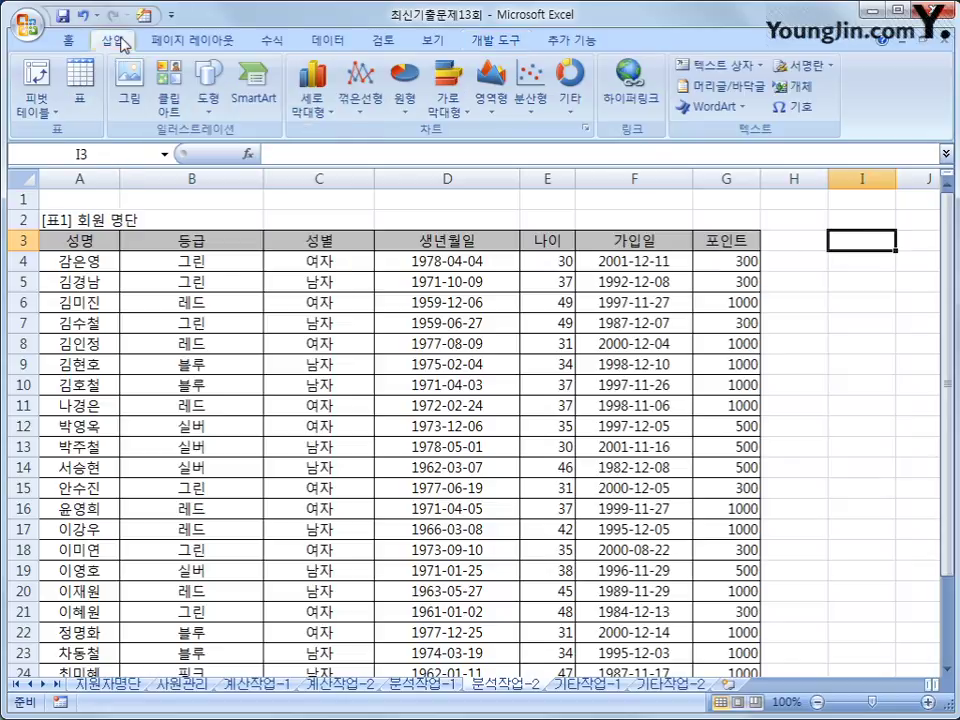
click(205, 78)
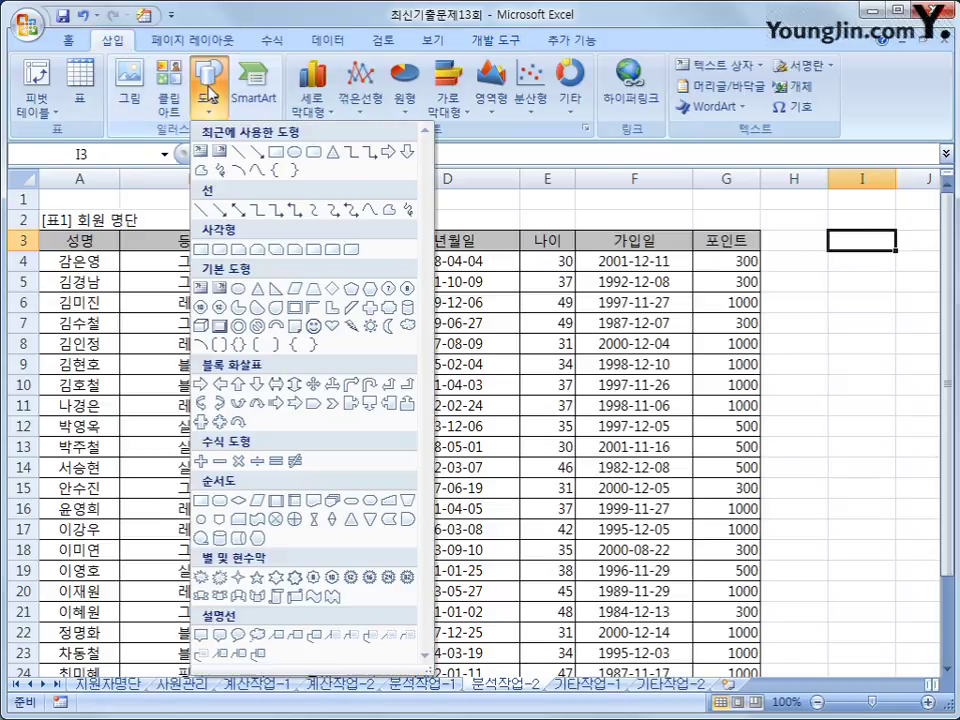
click(205, 250)
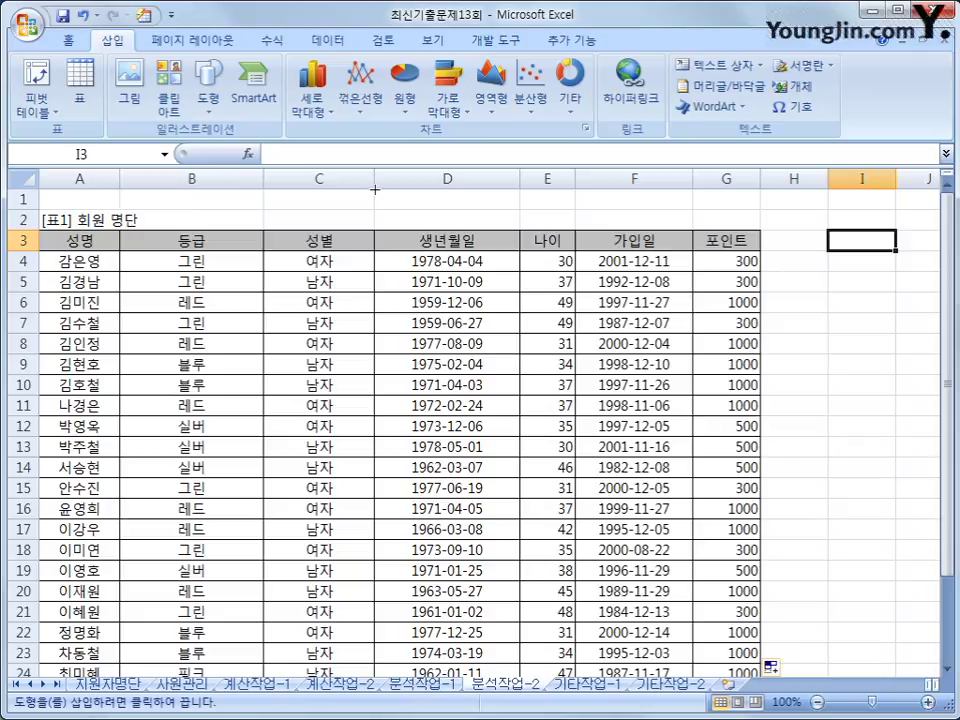
mouse_move(375, 189)
mouse_down()
mouse_move(491, 212)
mouse_move(493, 230)
mouse_up()
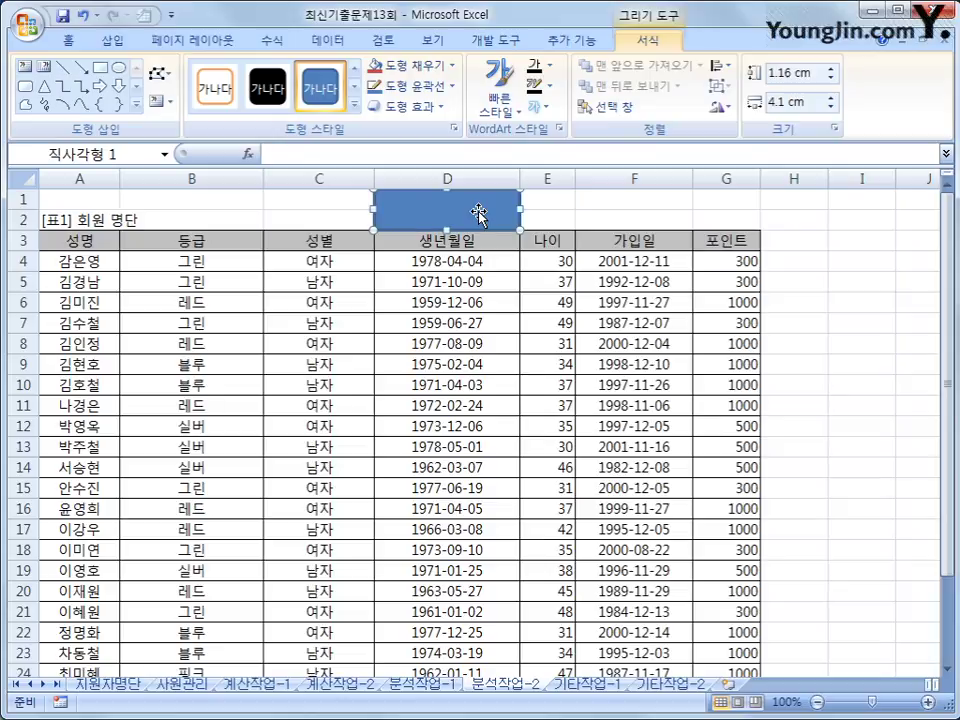
Assign the 포인트 macro to the rectangle above the 생년월일 column
right_click(479, 212)
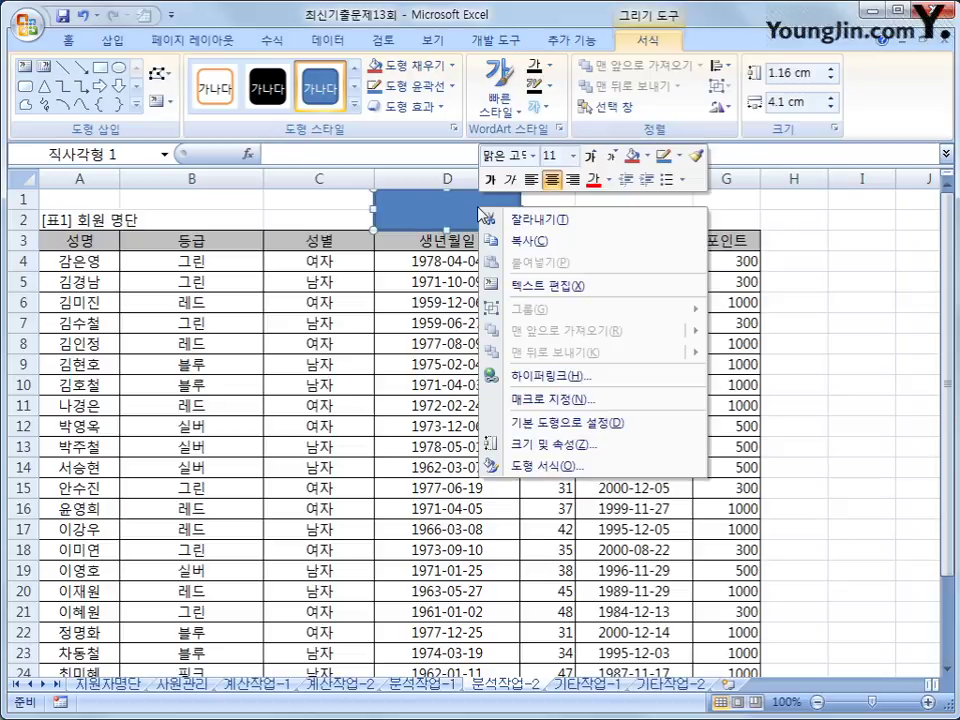
click(602, 399)
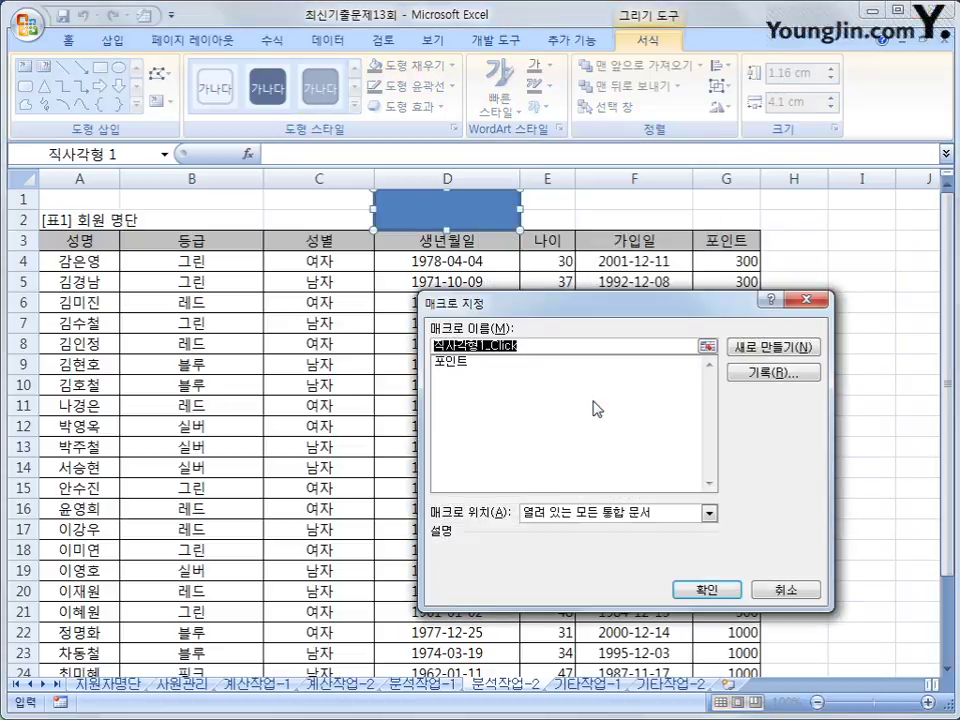
click(476, 364)
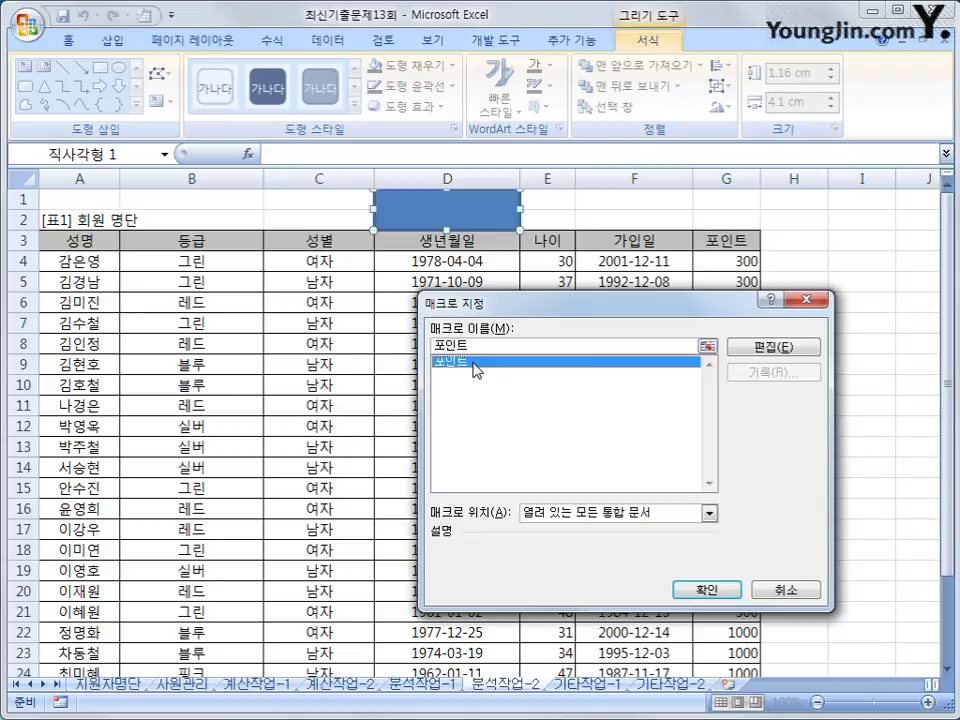
click(706, 590)
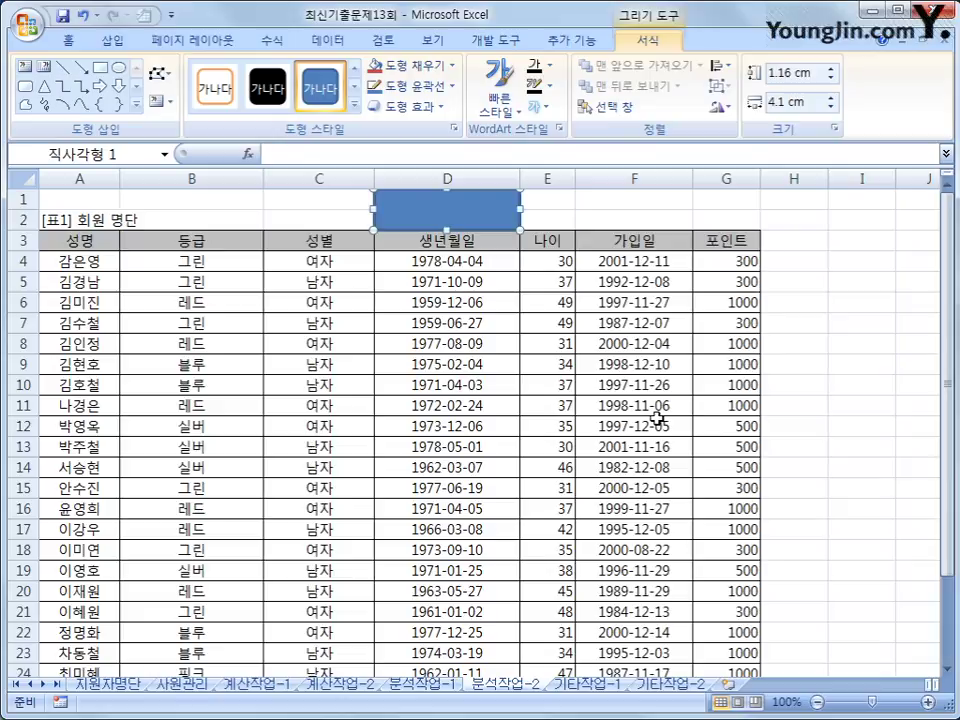
Label the rectangle 포인트, enlarge its text to size 12, and deselect the shape
text(포인트)
right_click(494, 226)
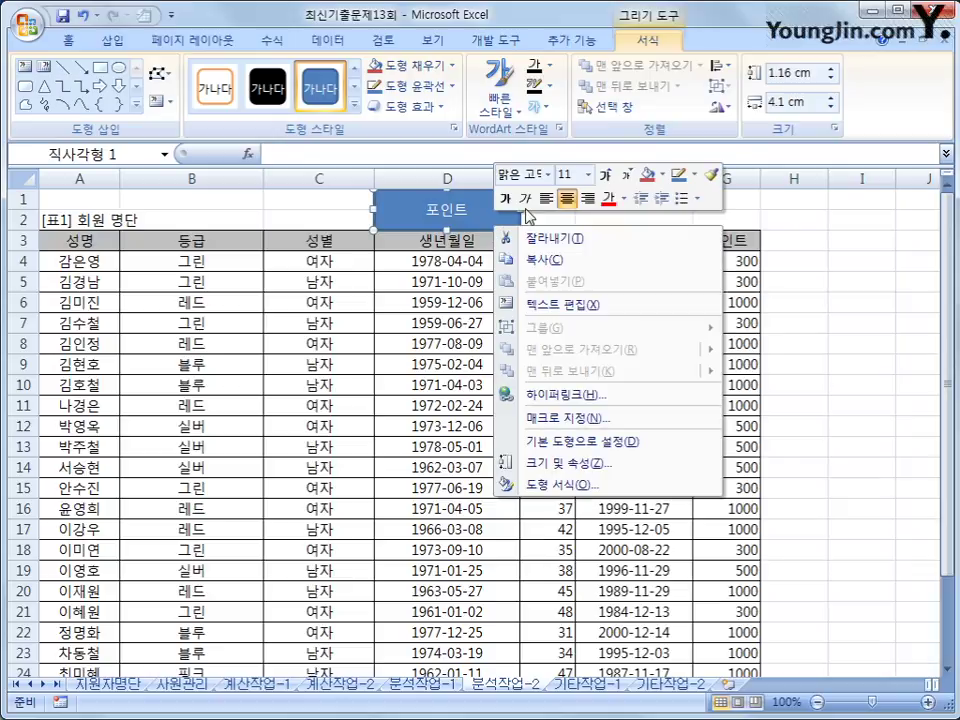
click(605, 177)
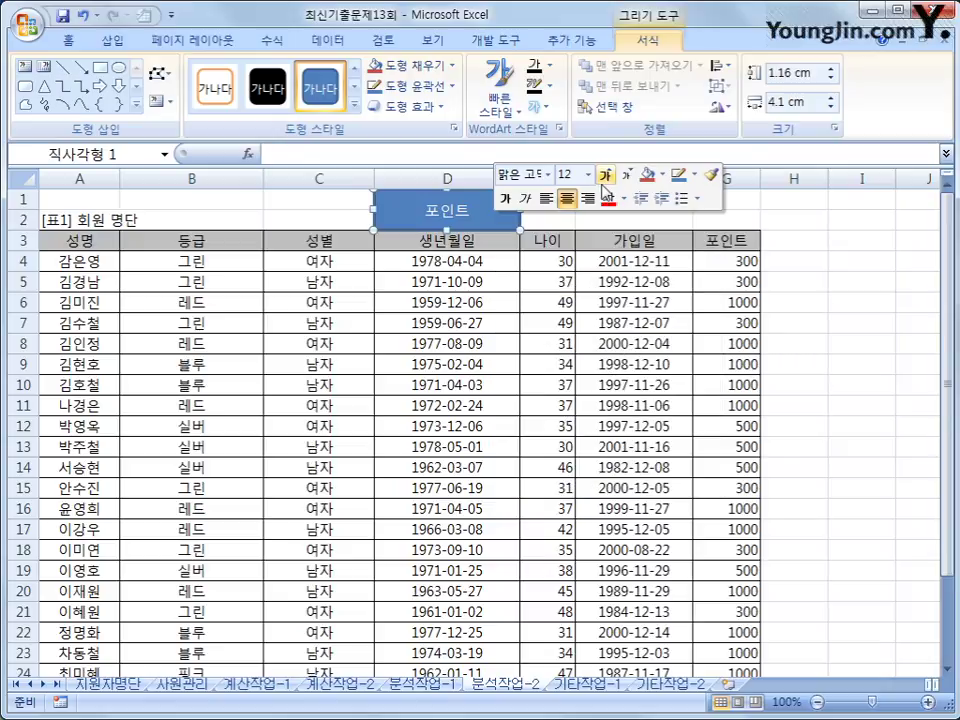
click(862, 344)
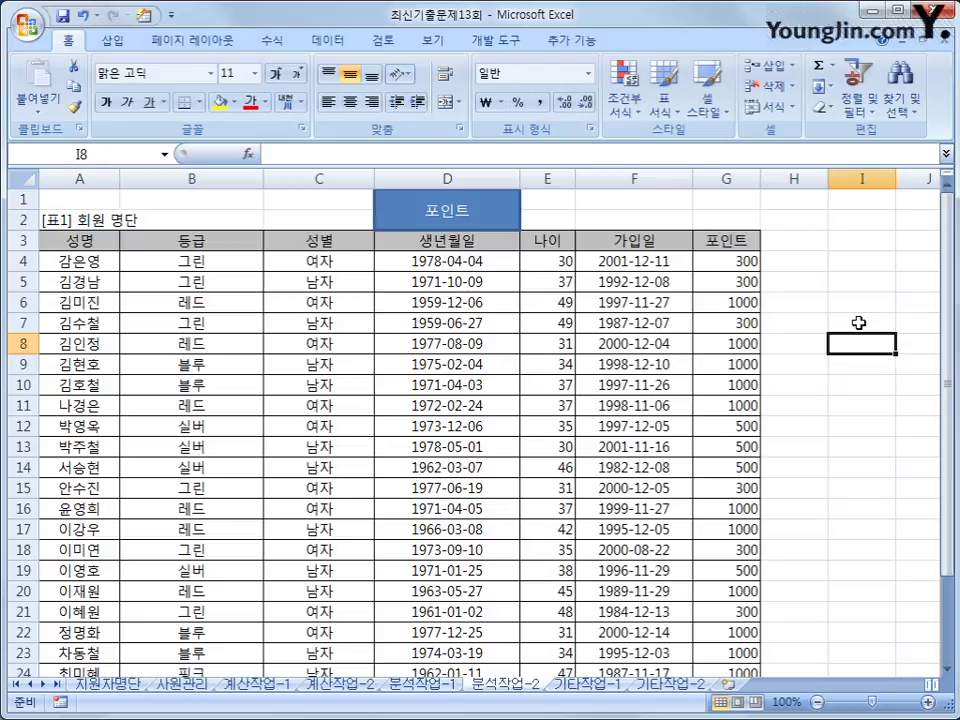
Switch to the 기타작업-1 sheet and select the internet statistics column chart
click(587, 684)
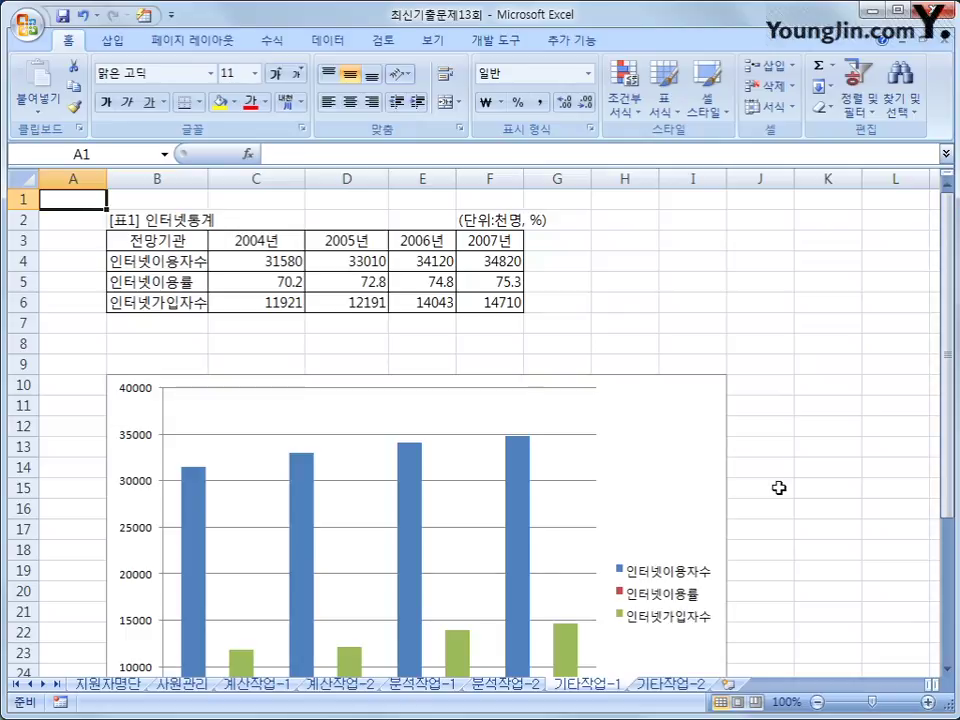
scroll(777, 487, down, 2)
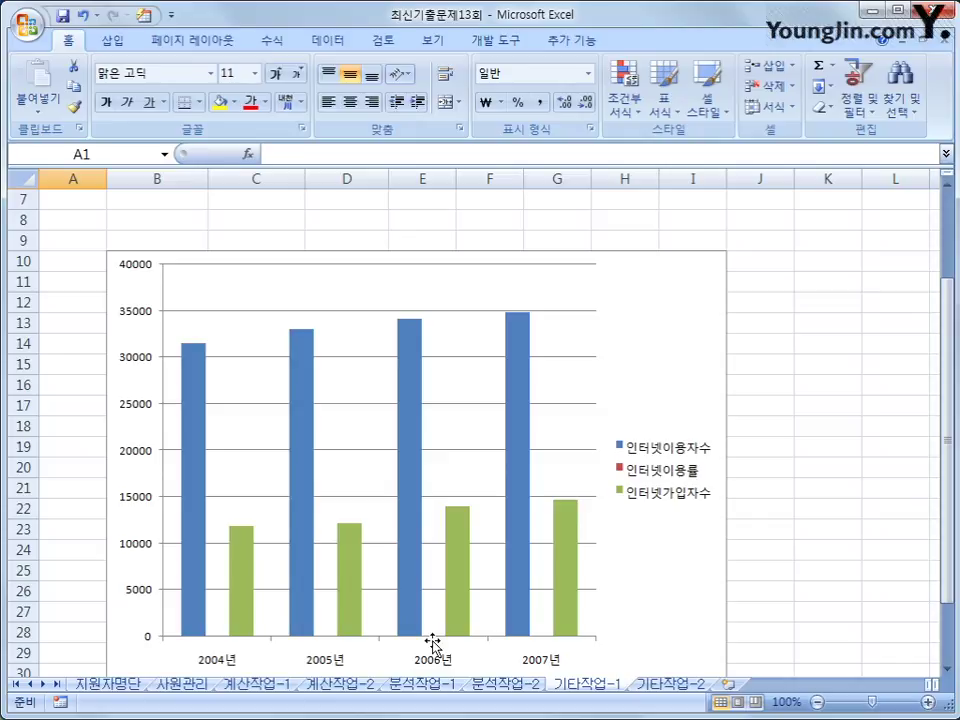
click(691, 367)
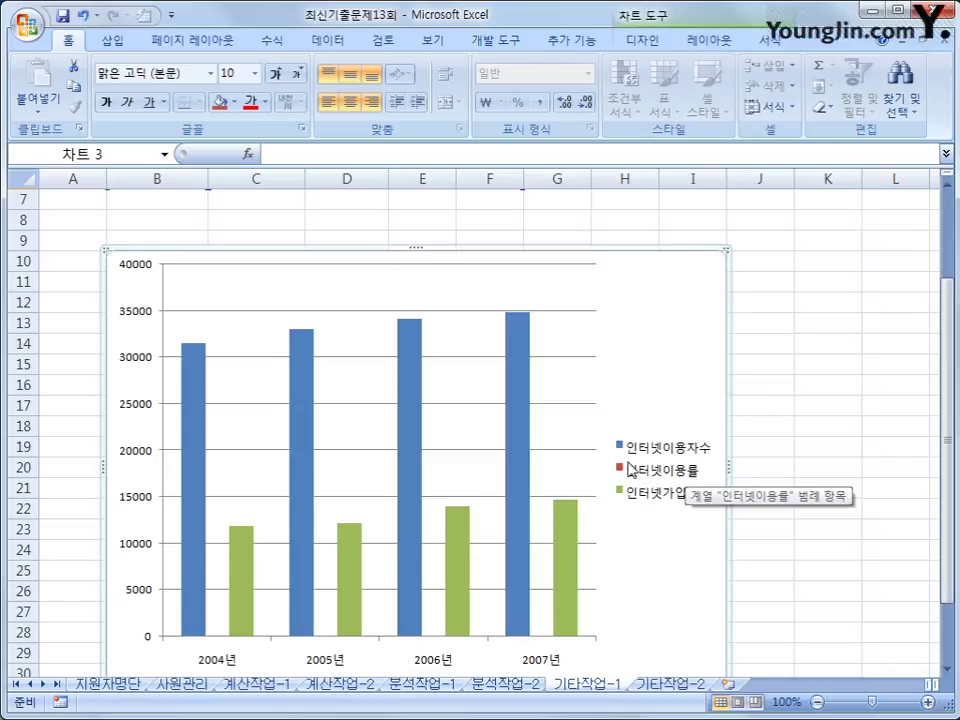
Change only the 인터넷이용률 series to a line chart with markers
click(710, 40)
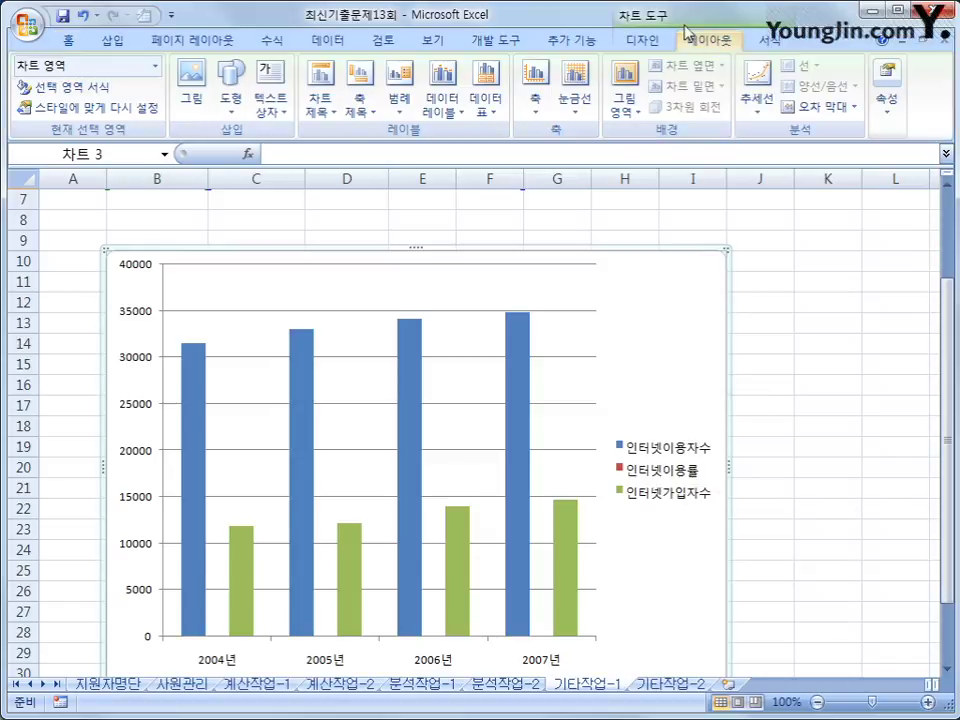
click(762, 42)
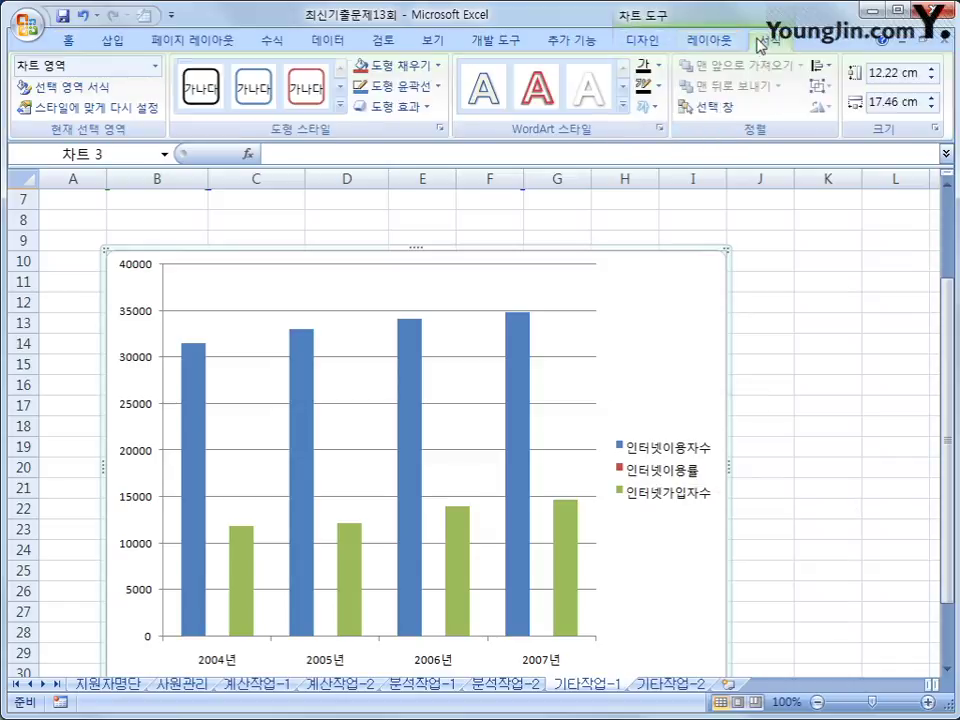
click(710, 42)
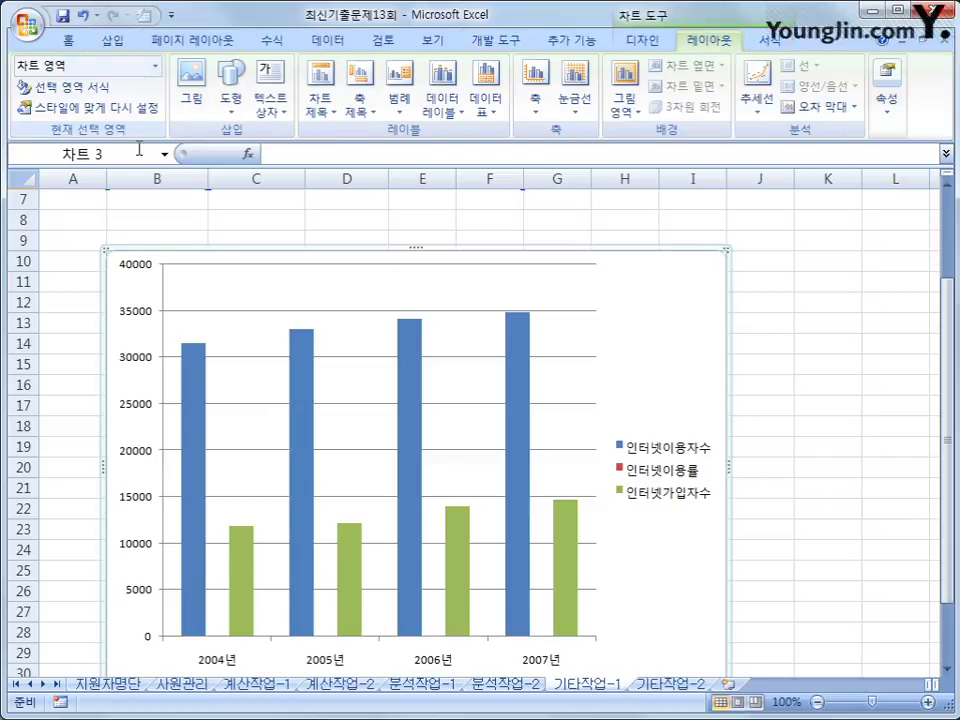
click(157, 67)
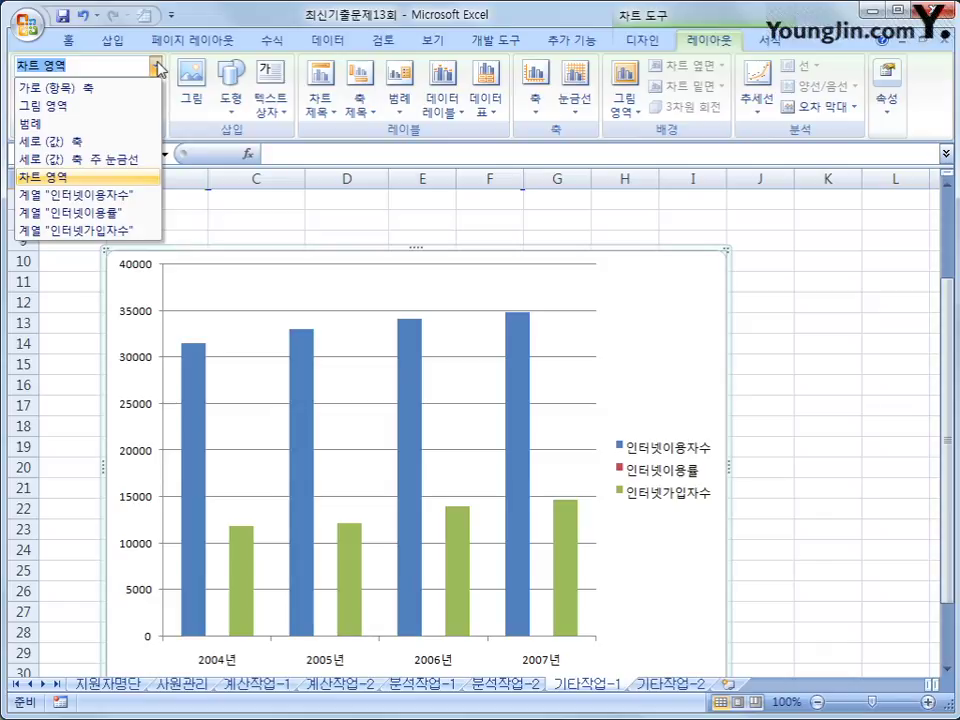
click(135, 214)
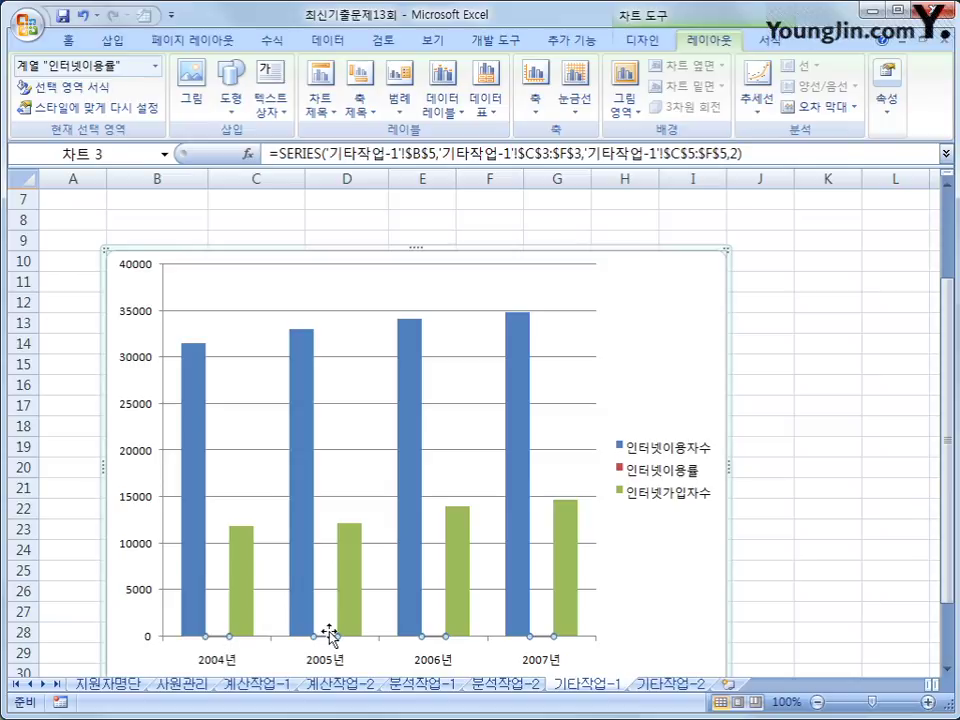
mouse_move(549, 634)
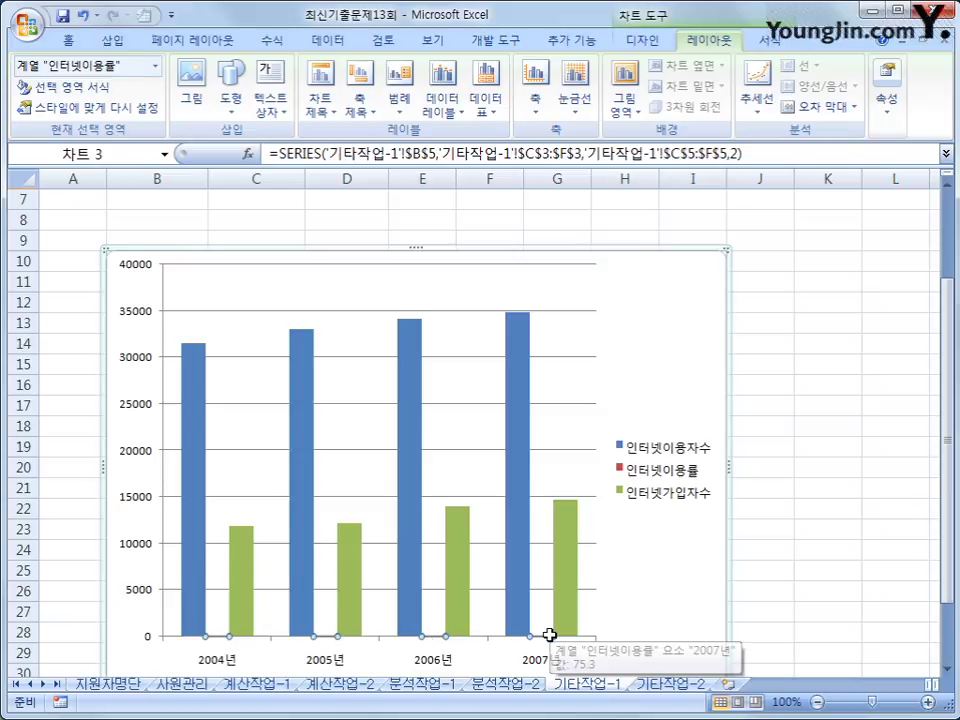
mouse_move(342, 643)
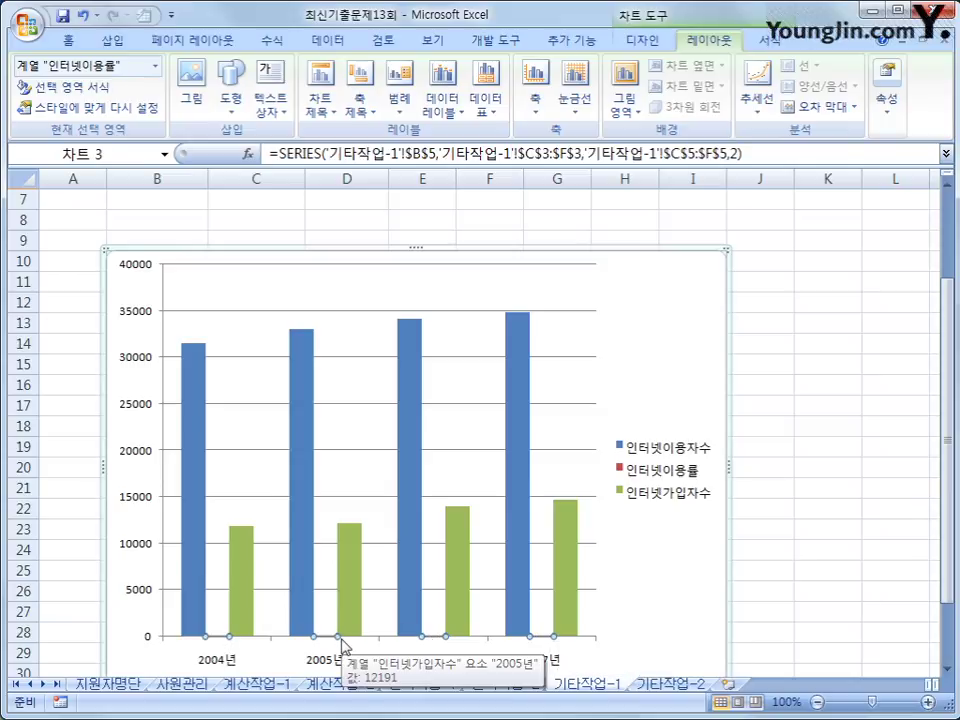
click(652, 41)
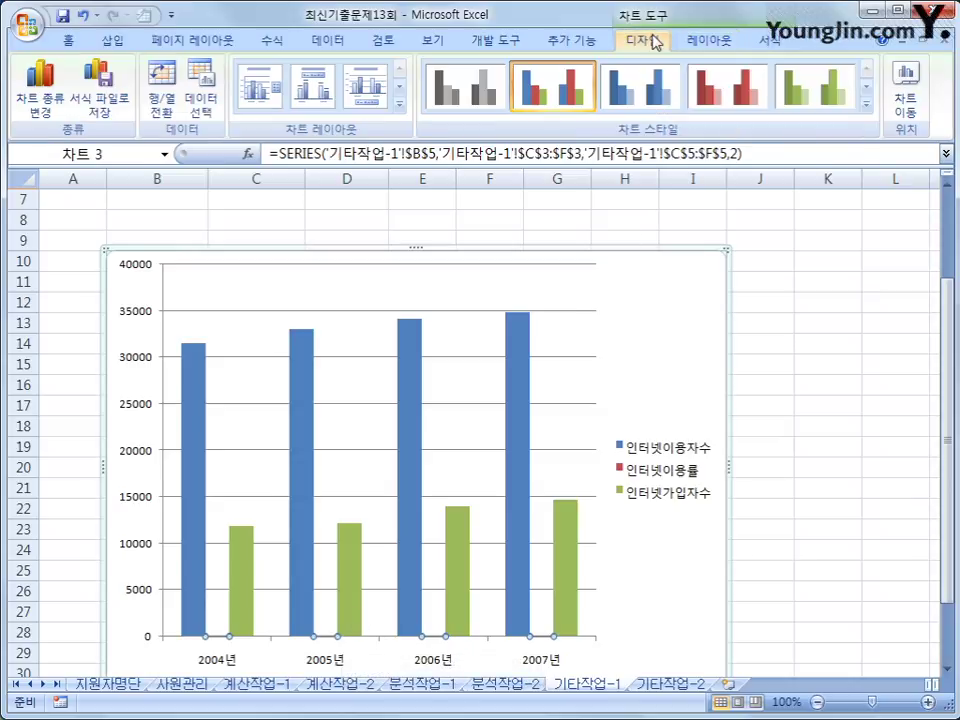
click(43, 117)
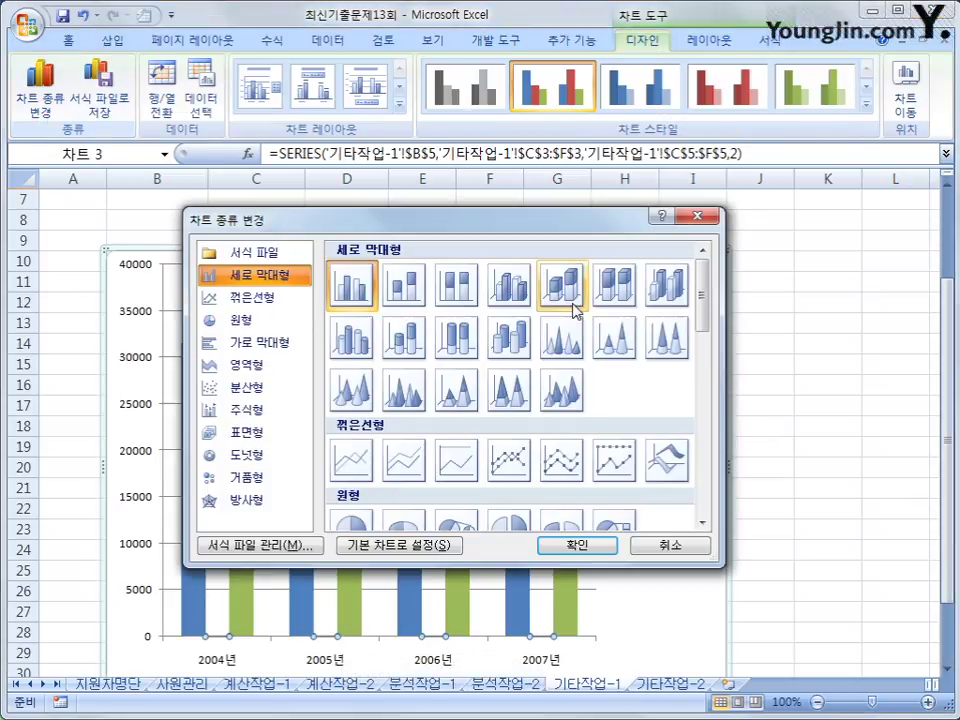
click(517, 470)
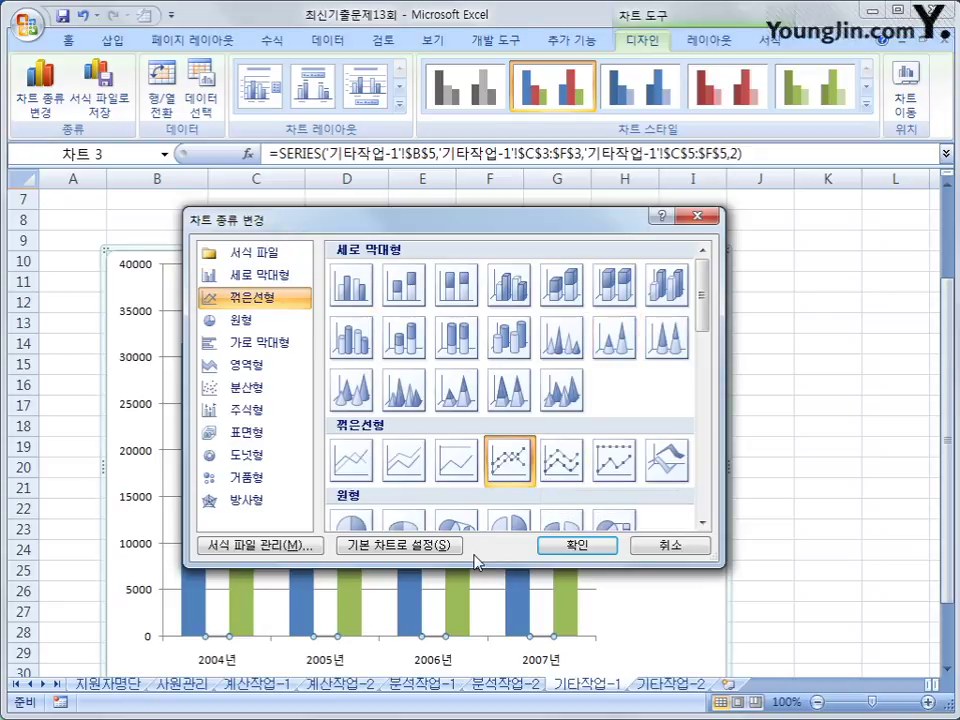
click(577, 545)
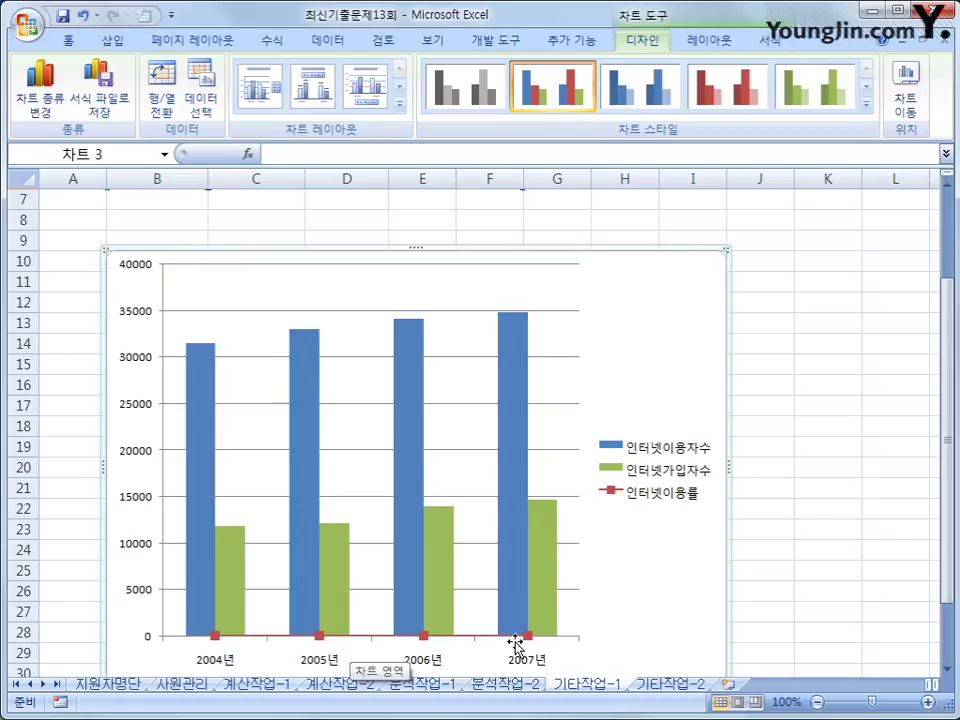
Plot the 인터넷이용률 line series on the secondary axis
click(319, 636)
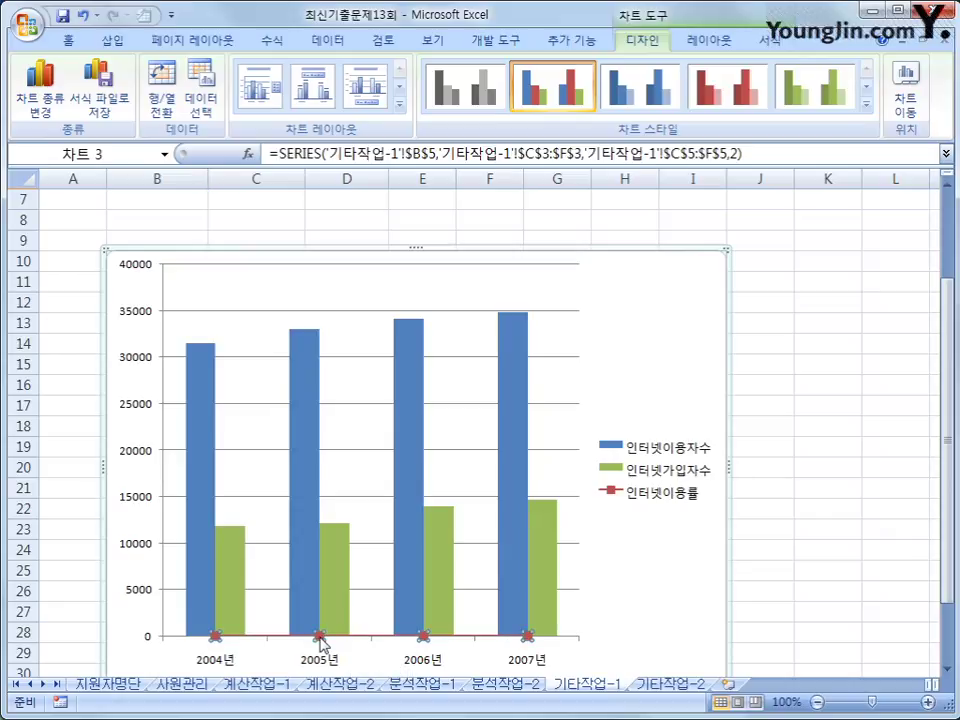
right_click(320, 637)
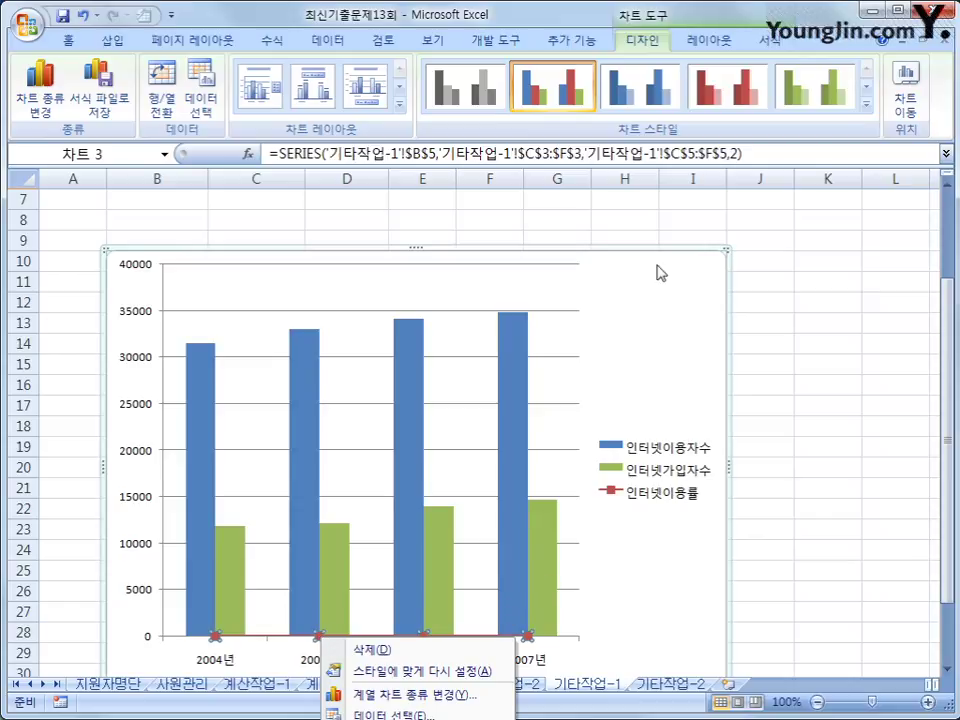
click(705, 42)
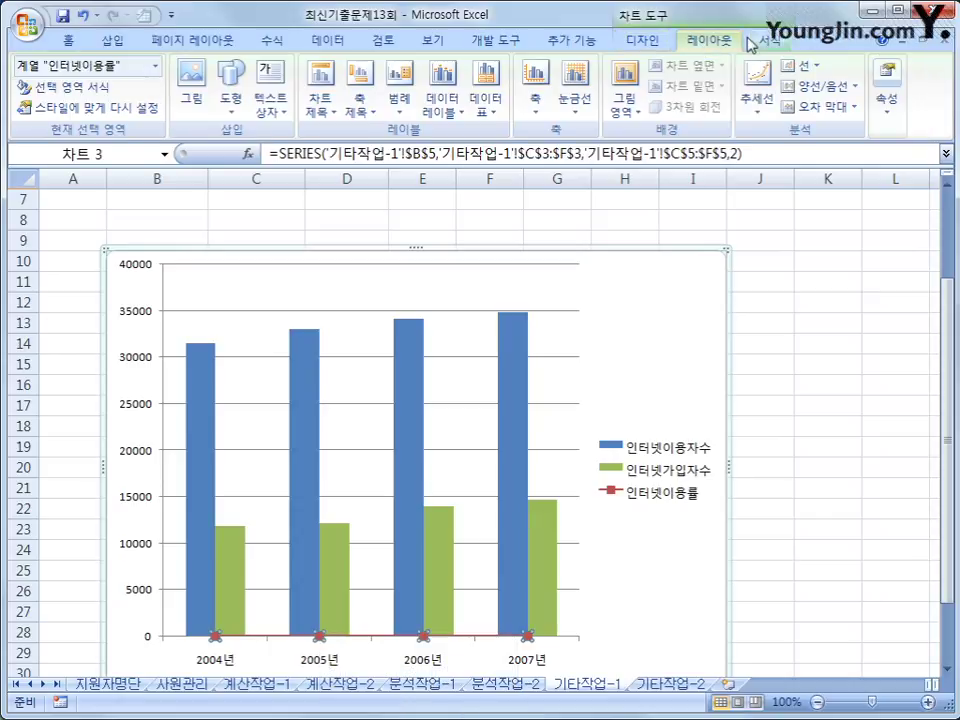
click(74, 90)
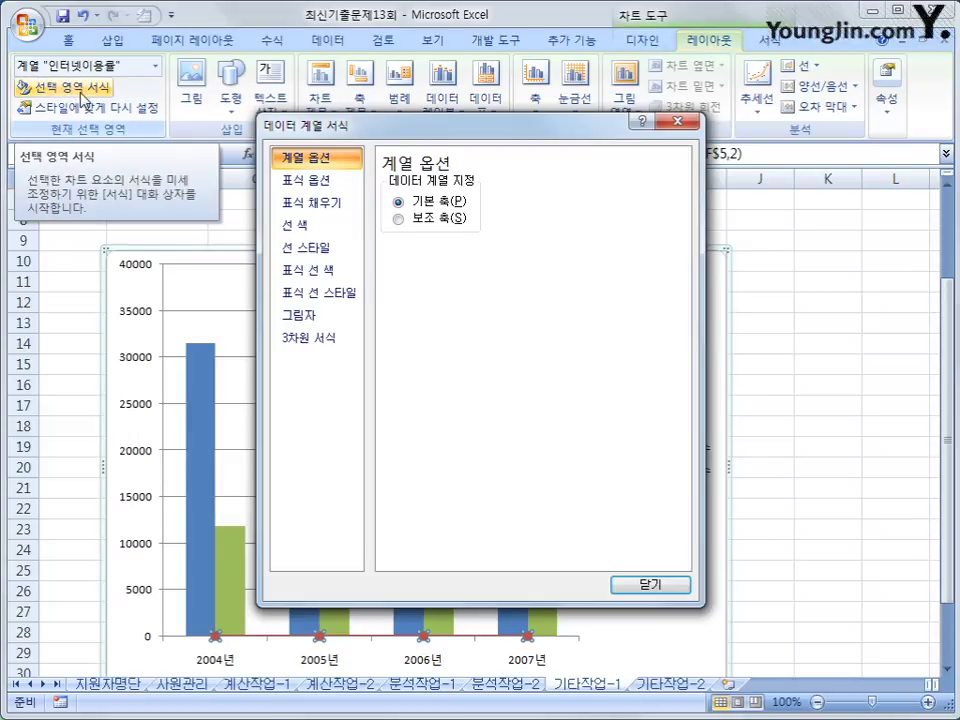
click(427, 218)
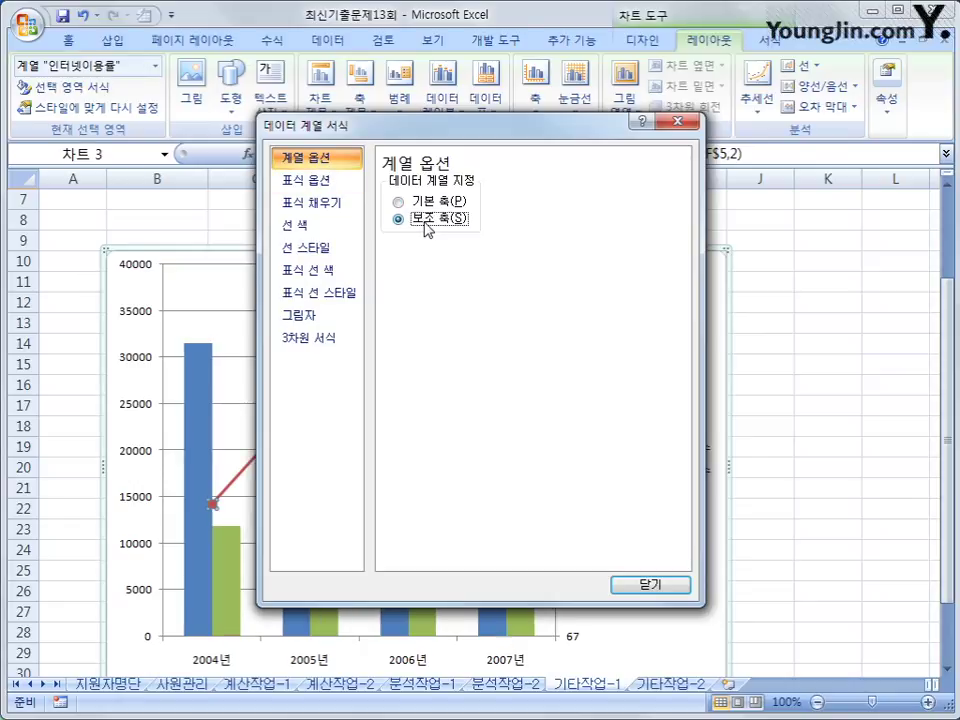
click(641, 589)
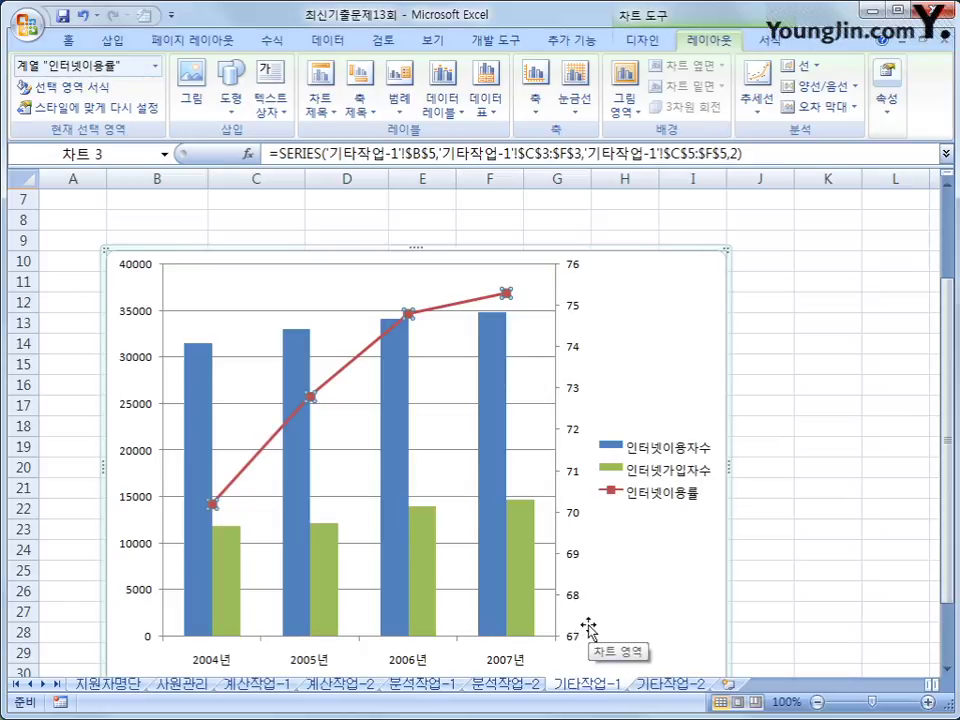
Fix the secondary vertical axis scale at minimum 66, maximum 80 and major unit 2
click(576, 350)
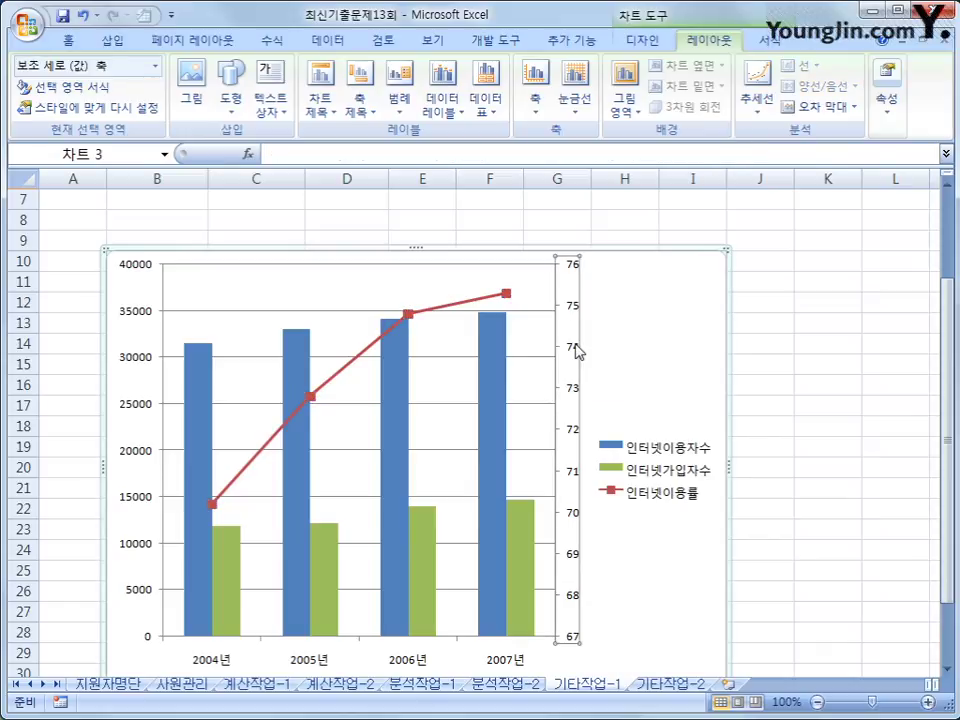
right_click(576, 350)
click(606, 536)
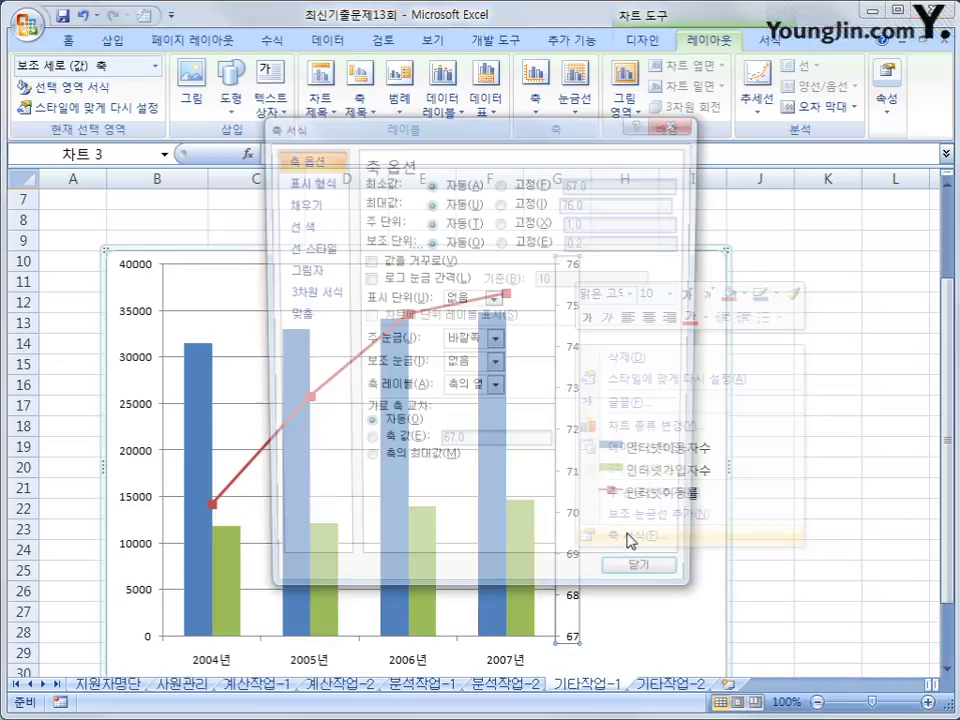
click(527, 202)
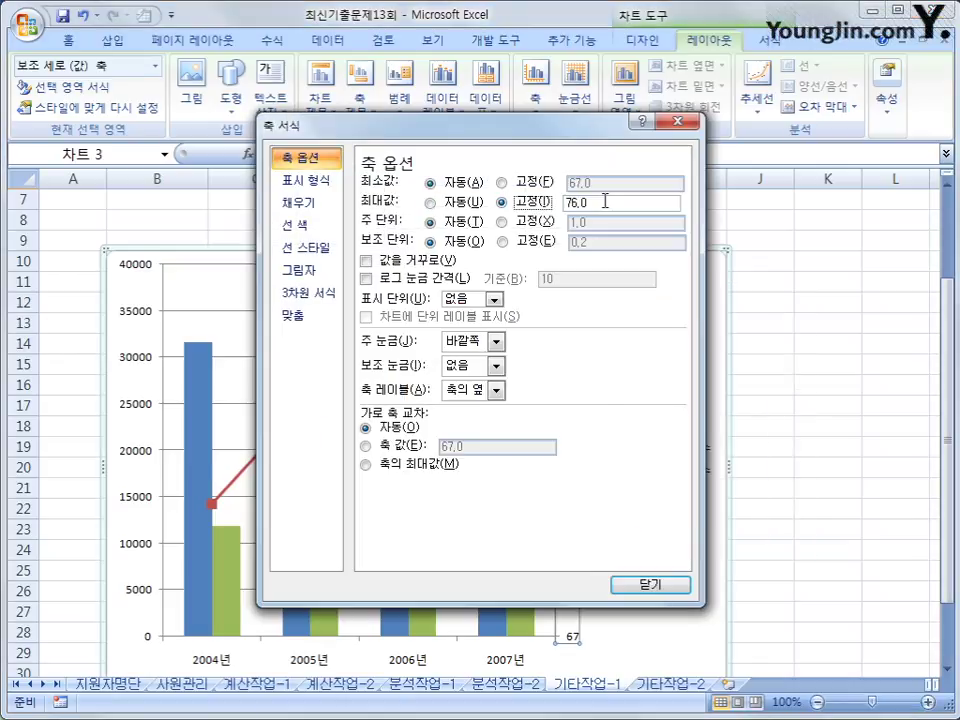
click(503, 183)
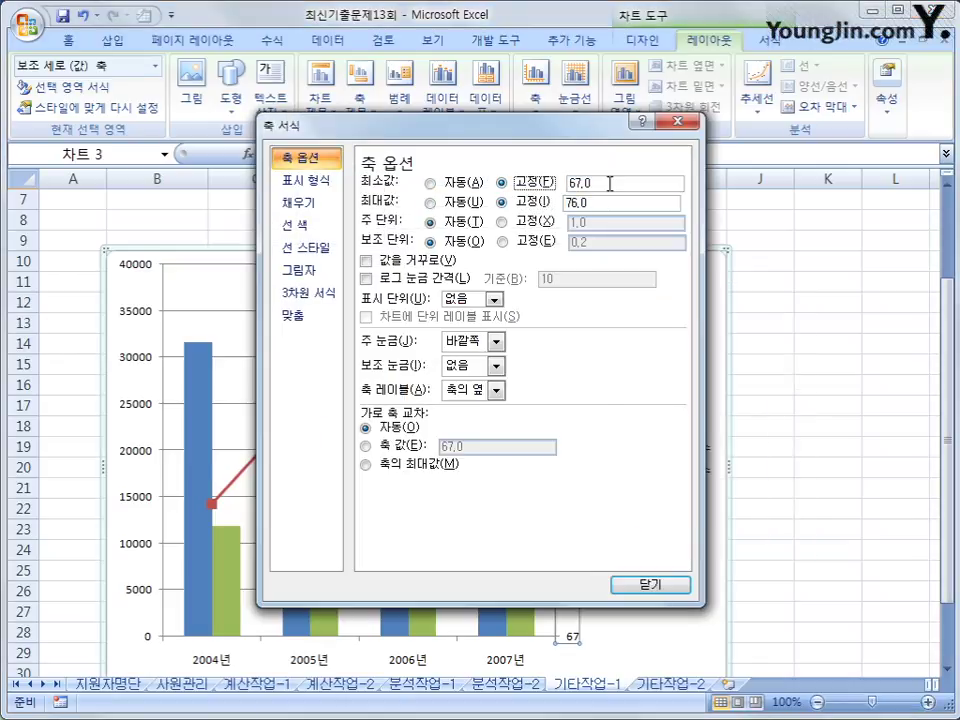
text(66)
double_click(608, 203)
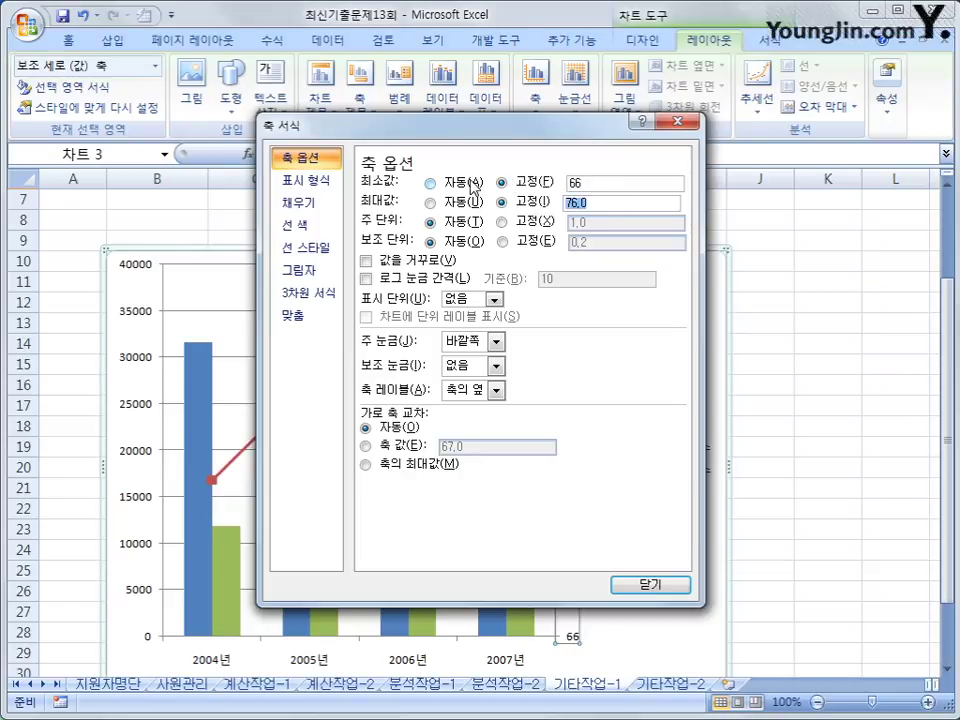
text(80)
click(503, 222)
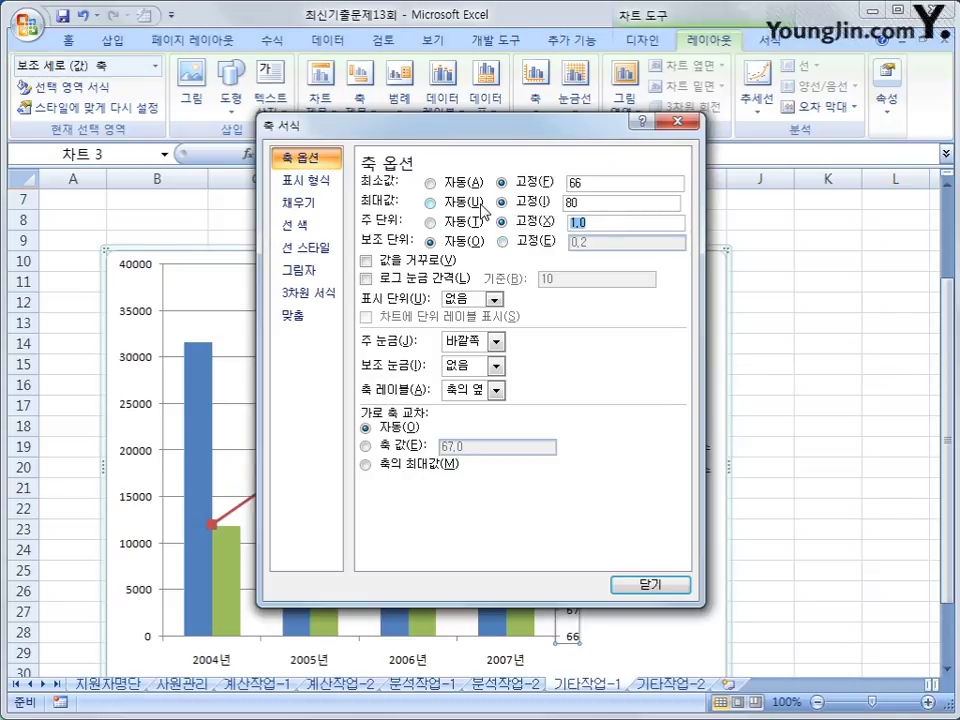
text(2)
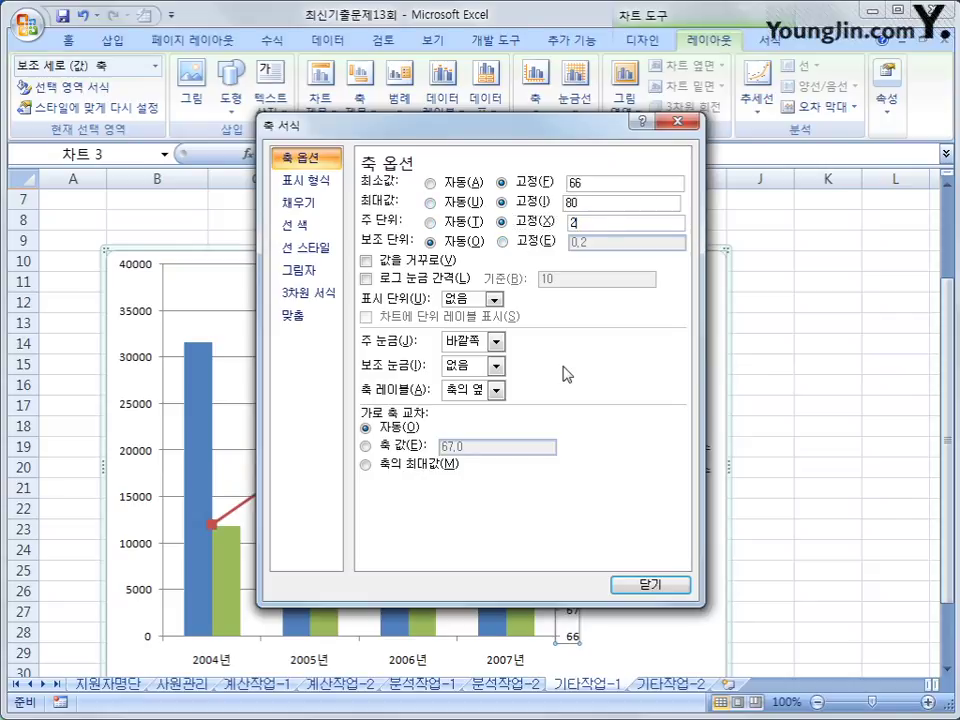
click(648, 584)
click(805, 569)
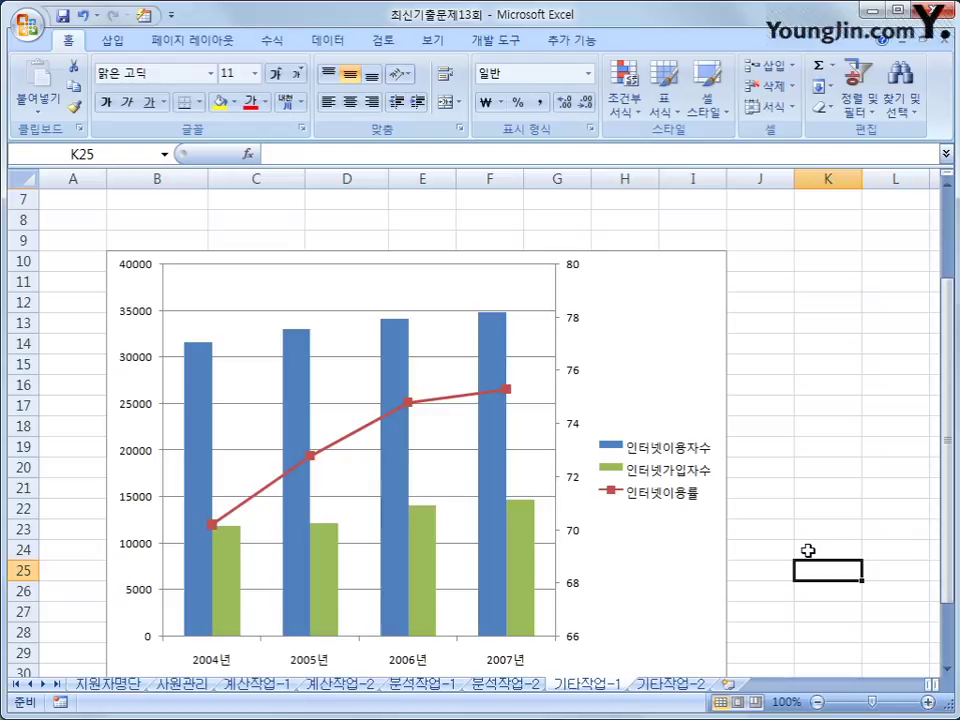
Add a chart title above the plot area reading 인터넷 통계
click(671, 330)
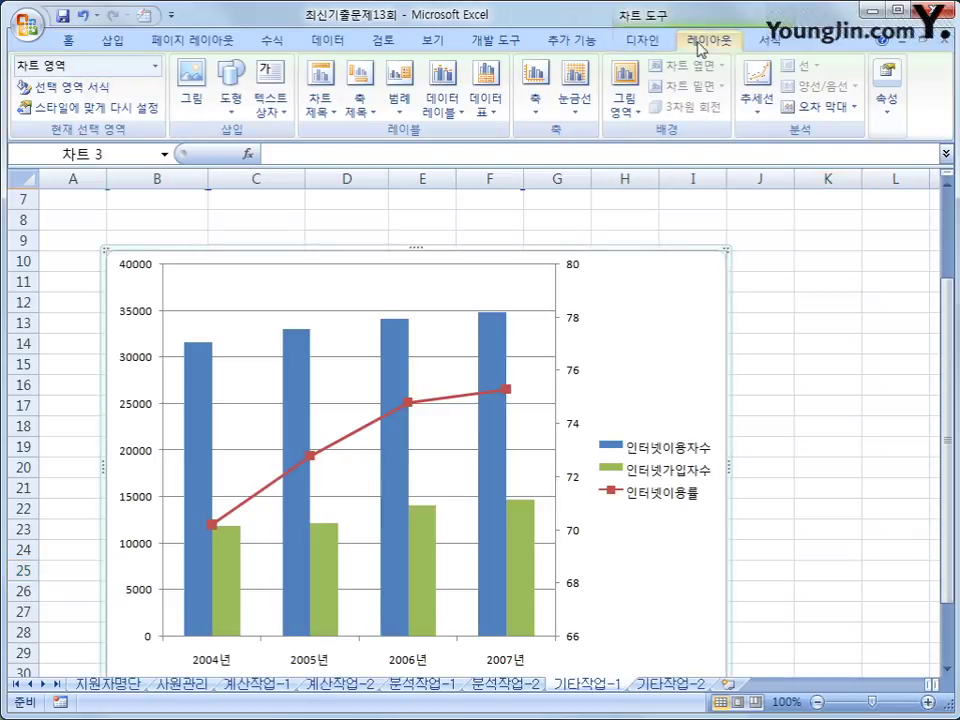
click(335, 117)
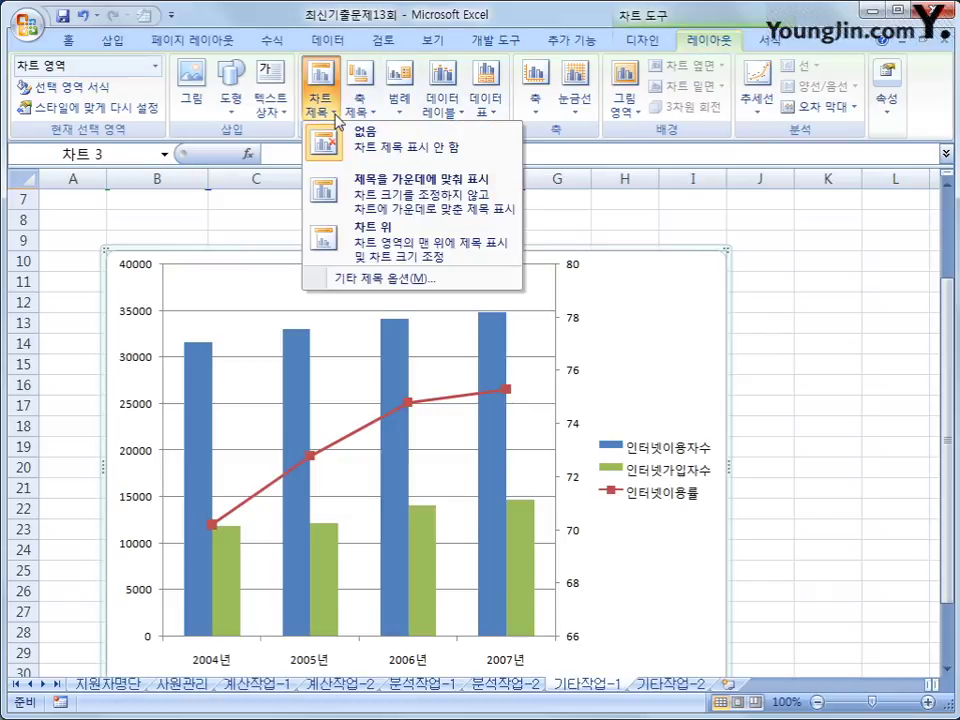
click(347, 248)
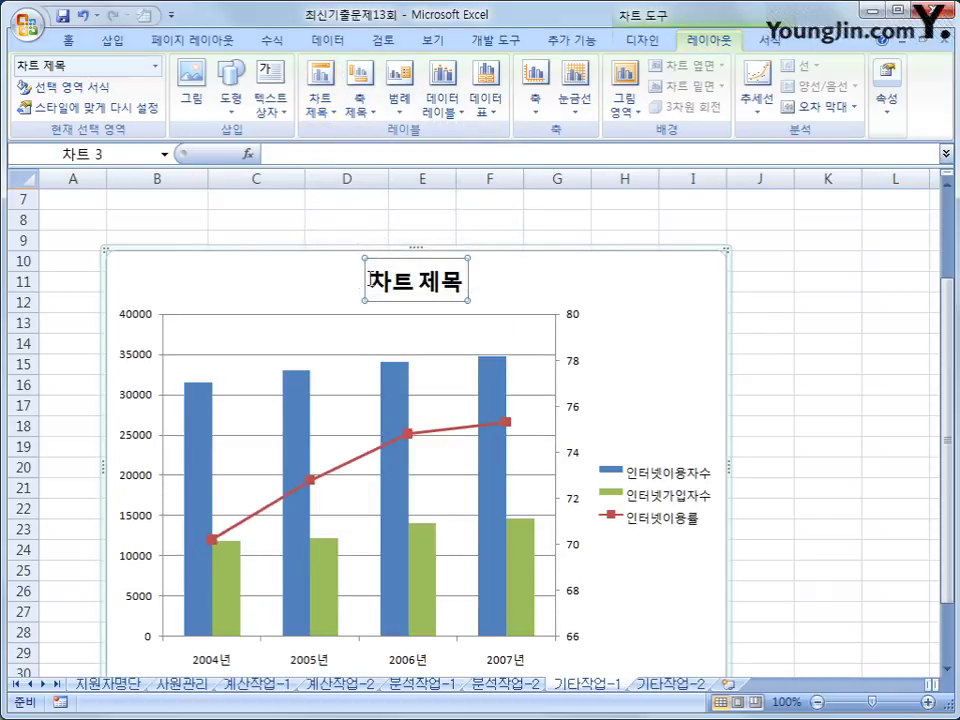
click(456, 287)
drag(456, 287, 458, 292)
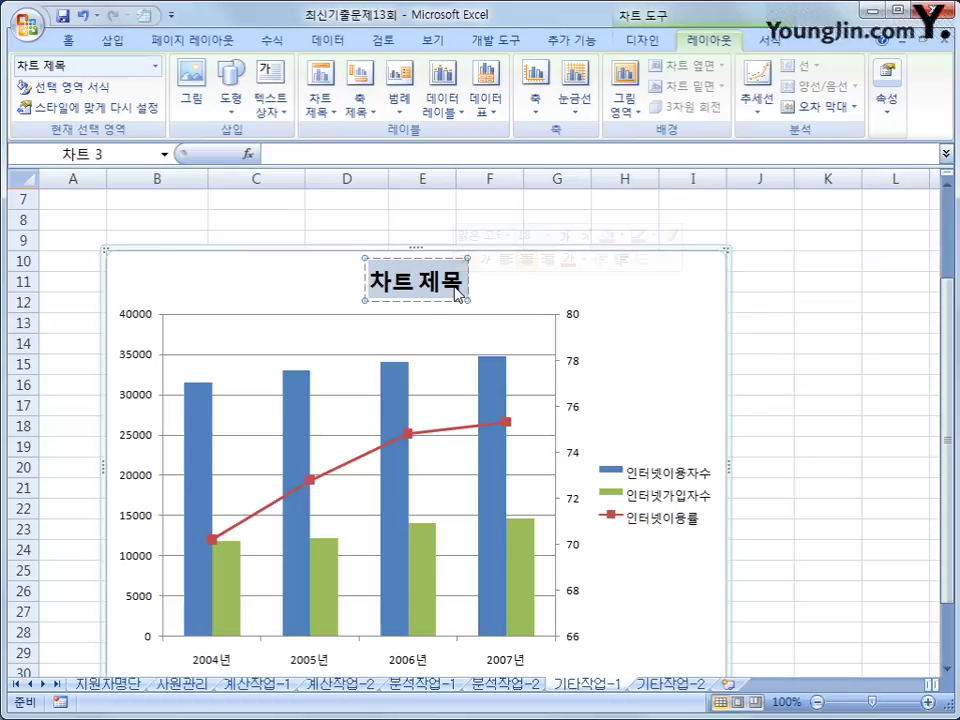
text(인터넷)
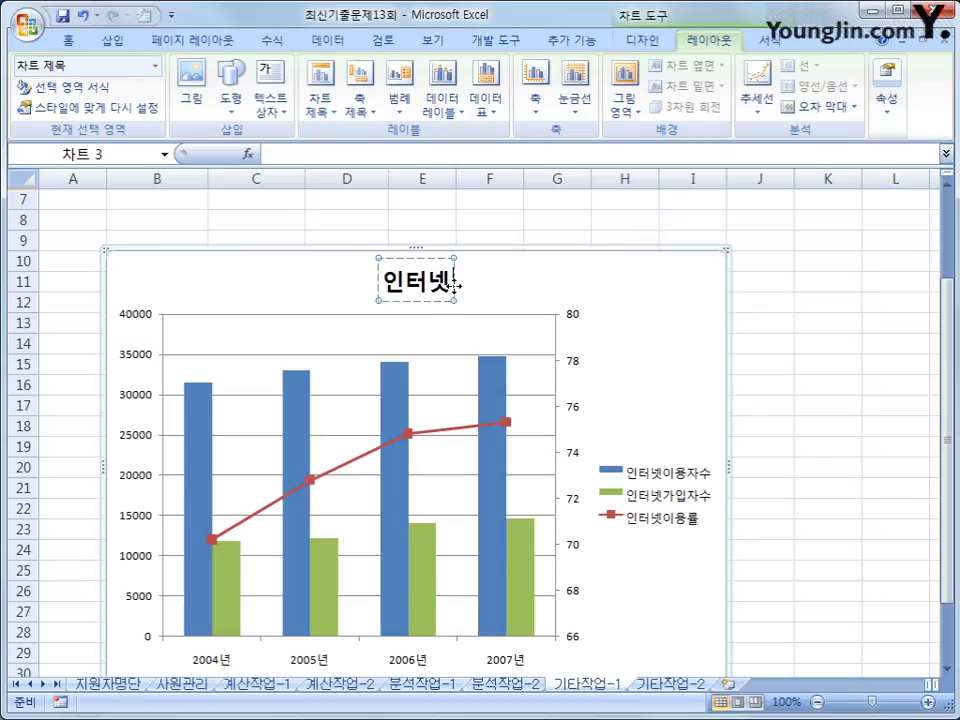
text( 통계)
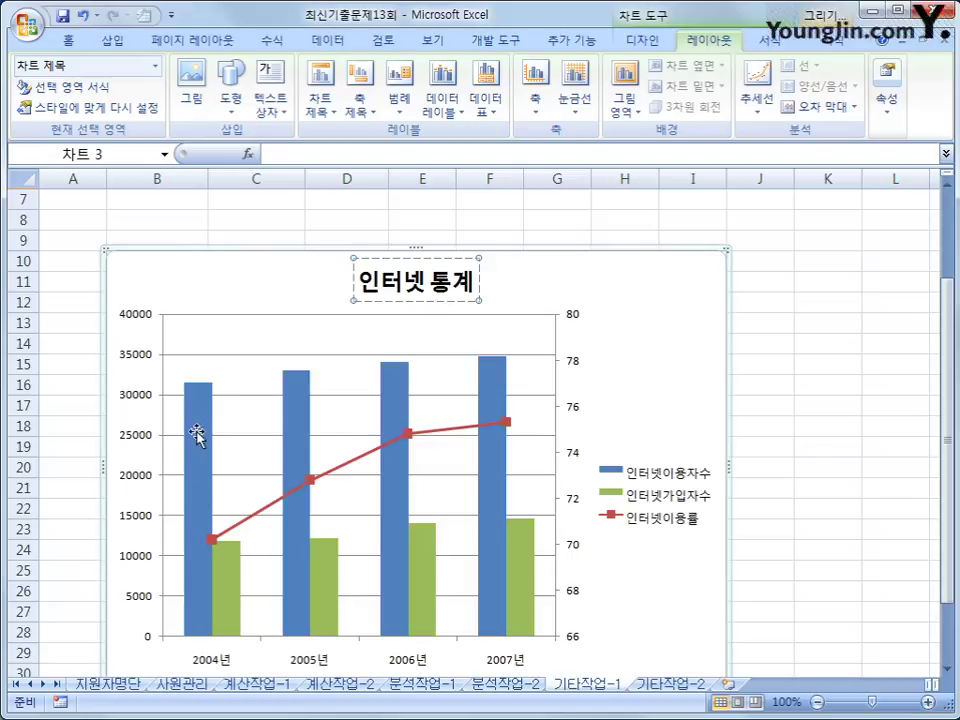
Add a primary vertical axis title with vertical text reading 인원
click(364, 114)
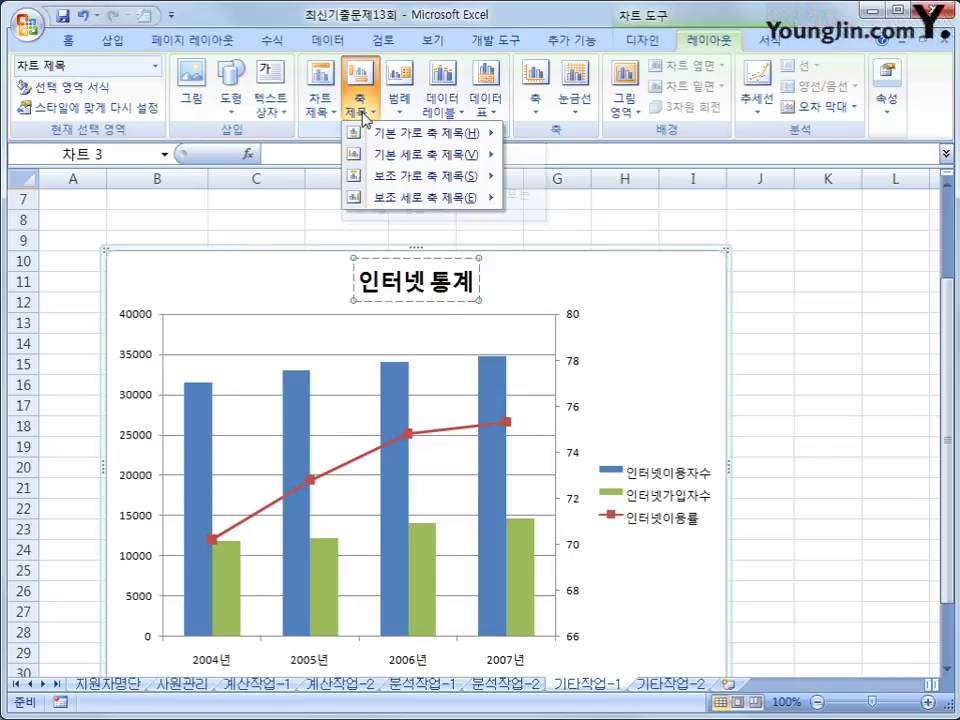
mouse_move(380, 160)
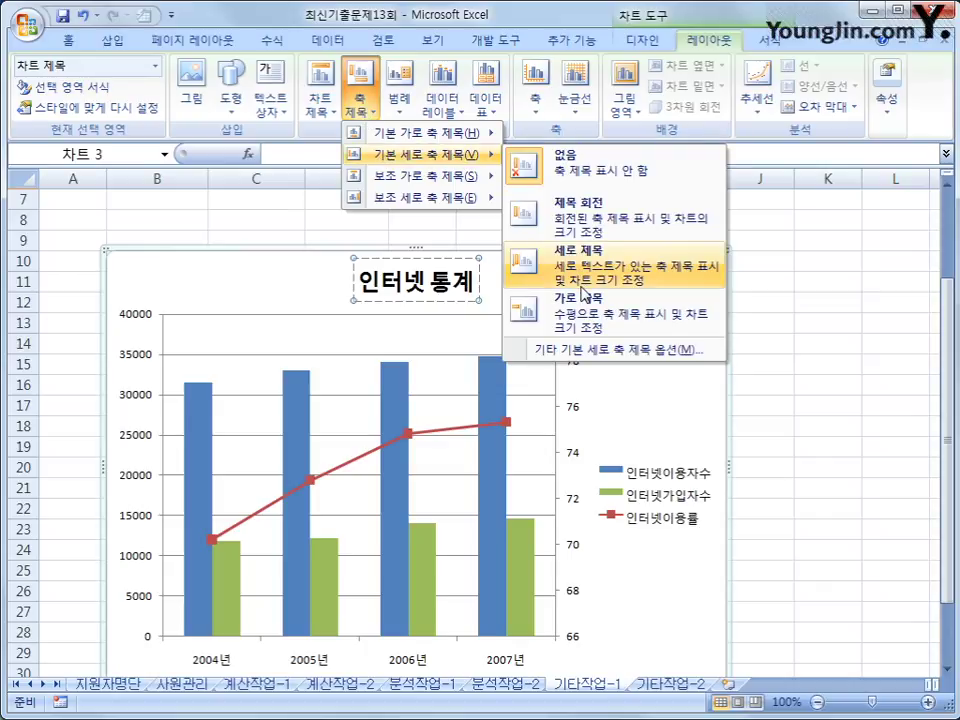
click(589, 283)
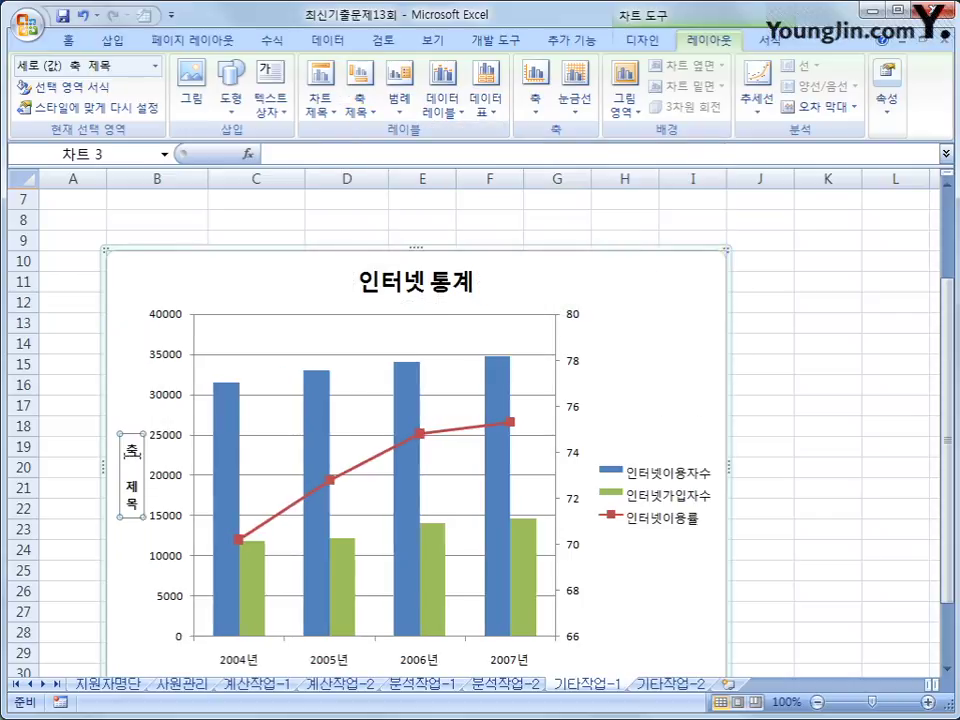
triple_click(141, 510)
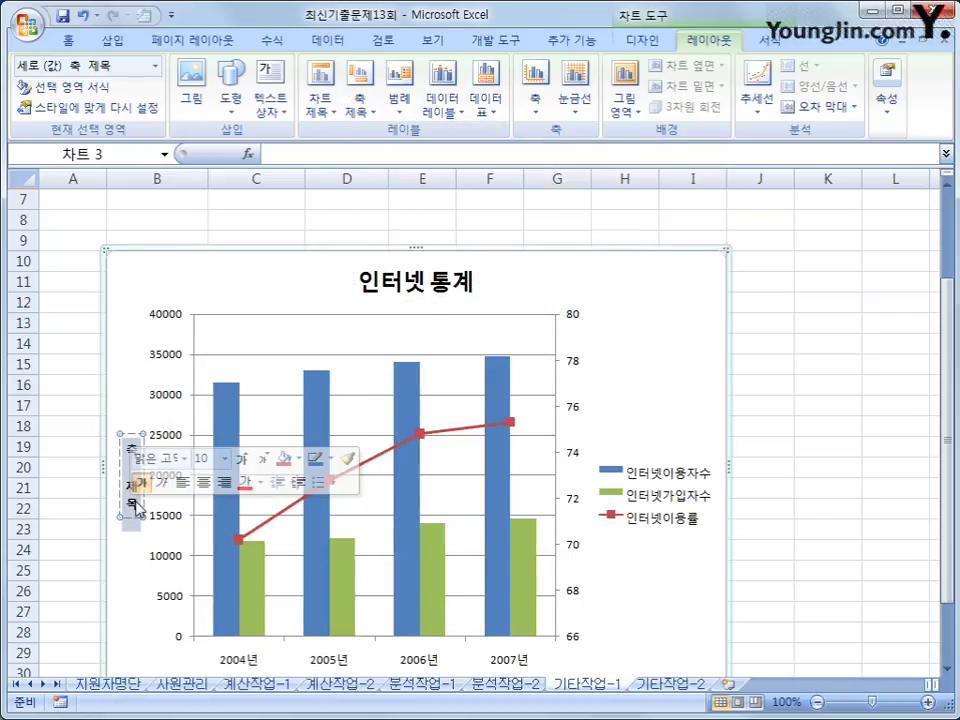
text(인원)
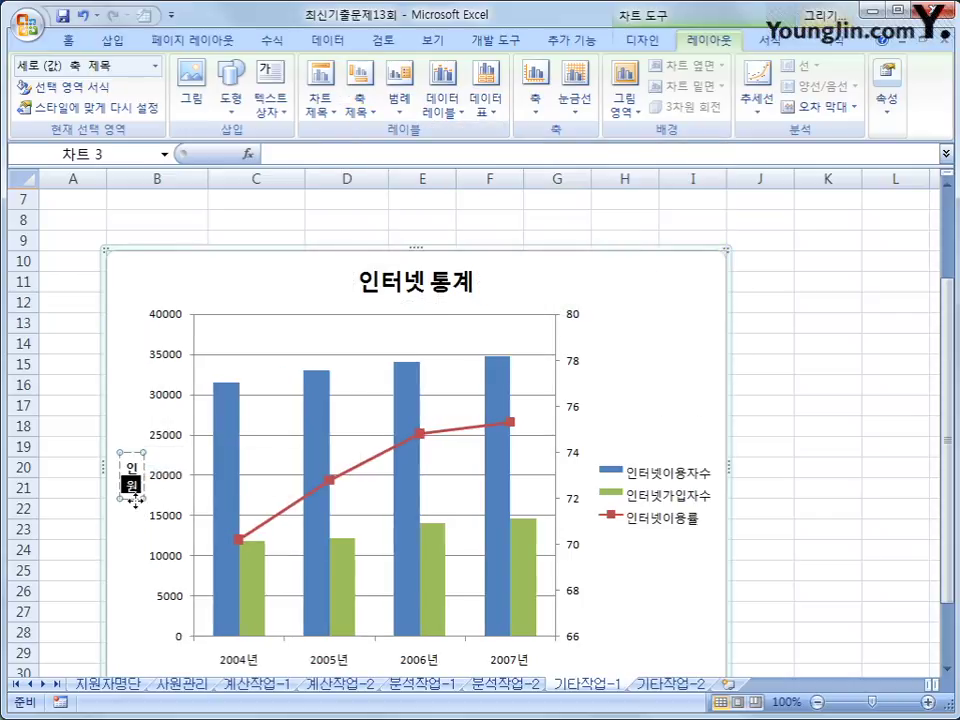
Add a secondary vertical axis title with vertical text reading 이용률
click(366, 122)
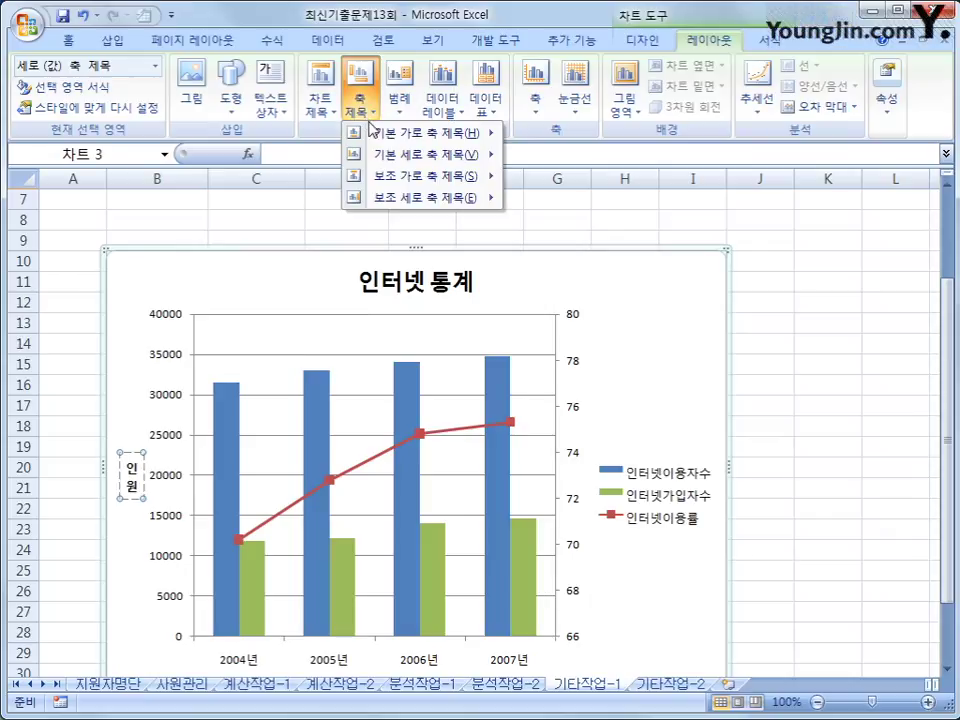
mouse_move(389, 204)
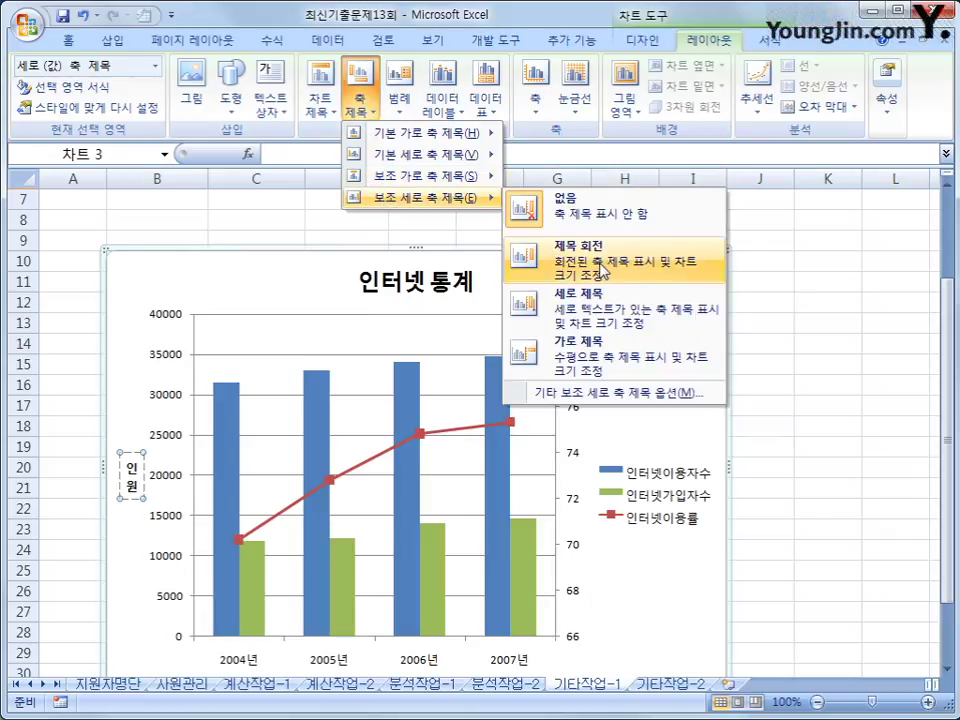
click(575, 312)
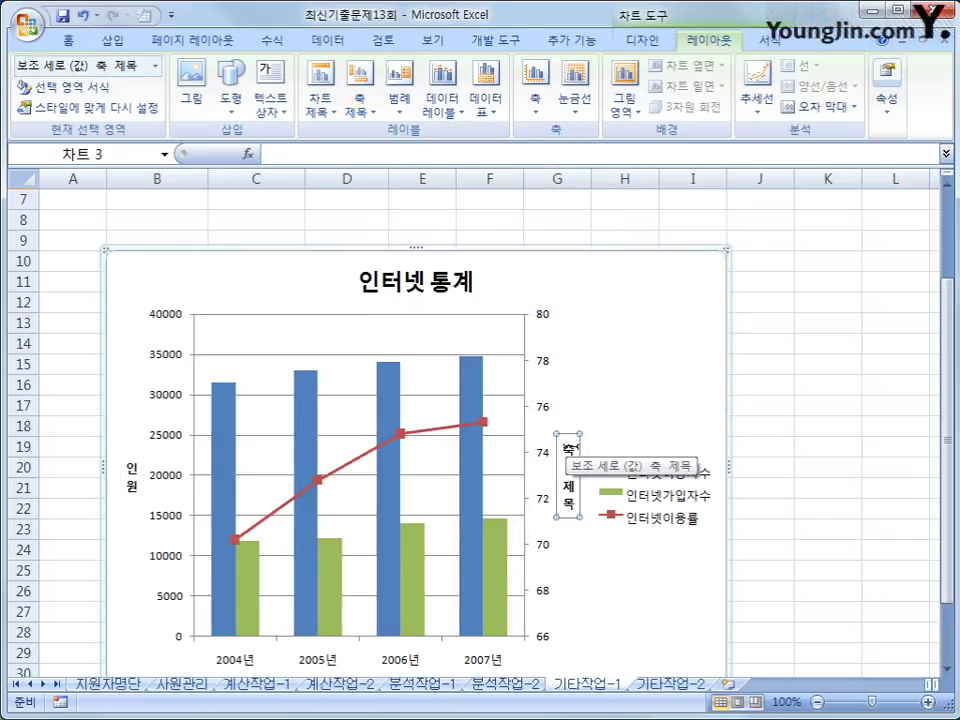
drag(576, 453, 567, 535)
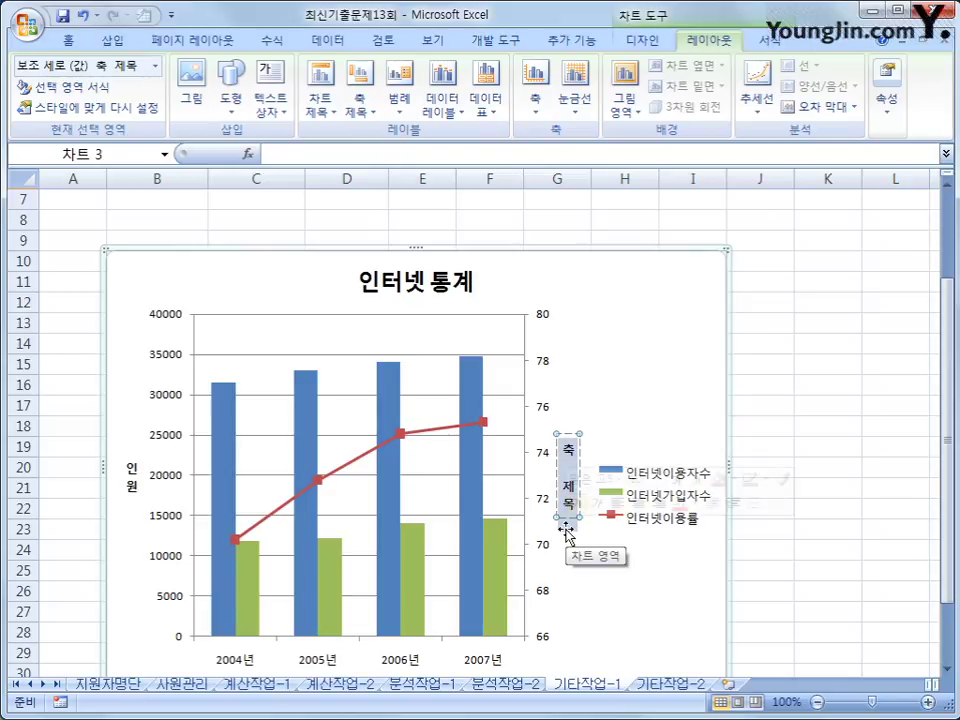
text(이용ㄹ)
text(률)
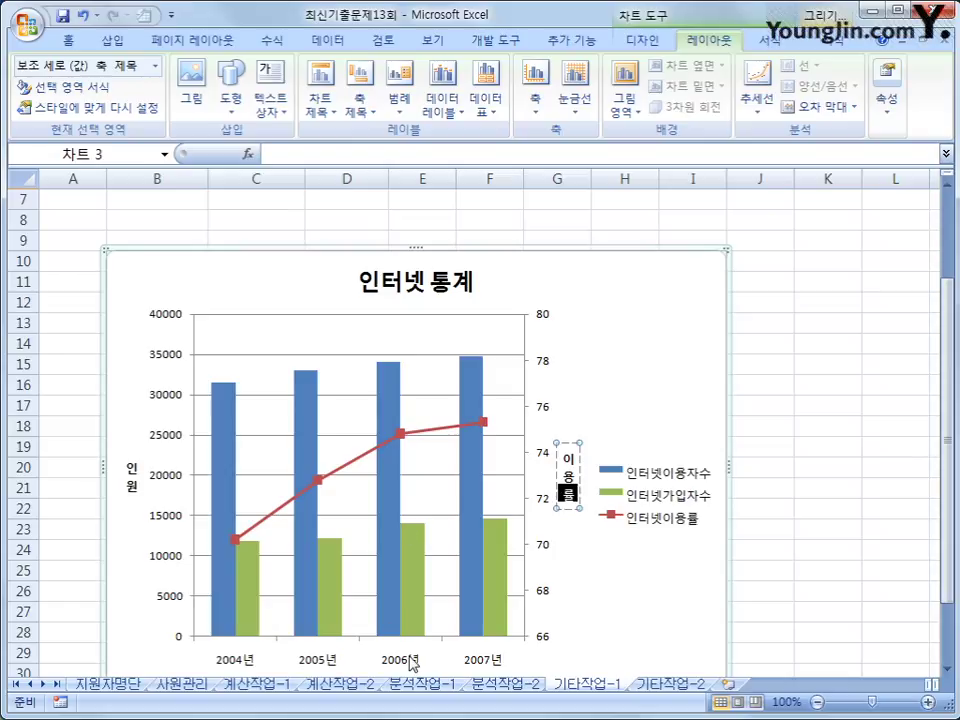
Add a title below the primary horizontal axis reading 연도
click(360, 108)
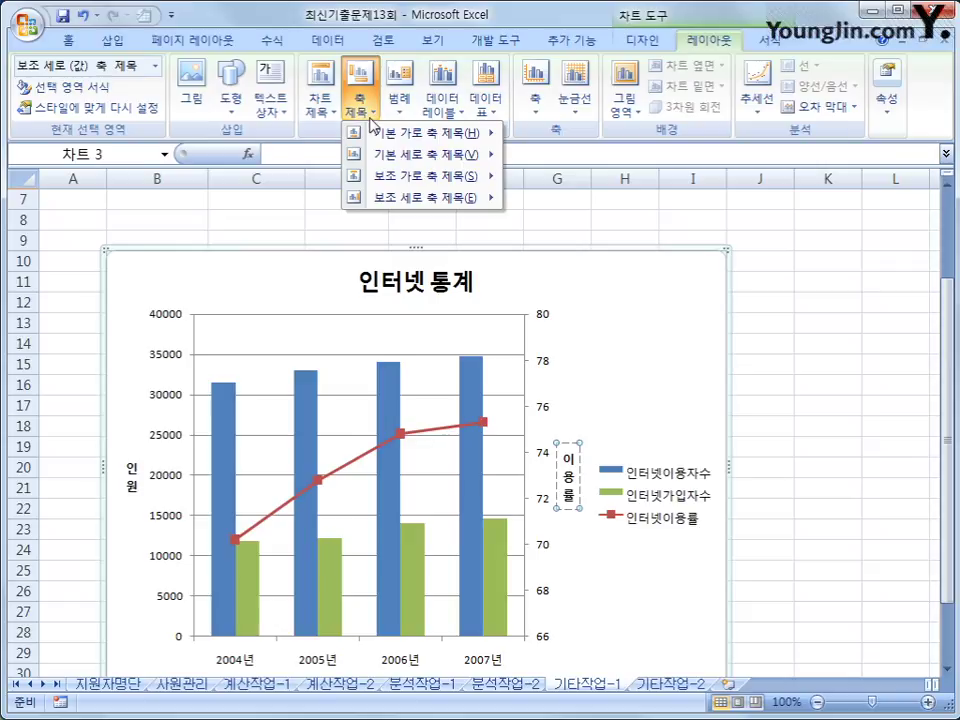
mouse_move(365, 133)
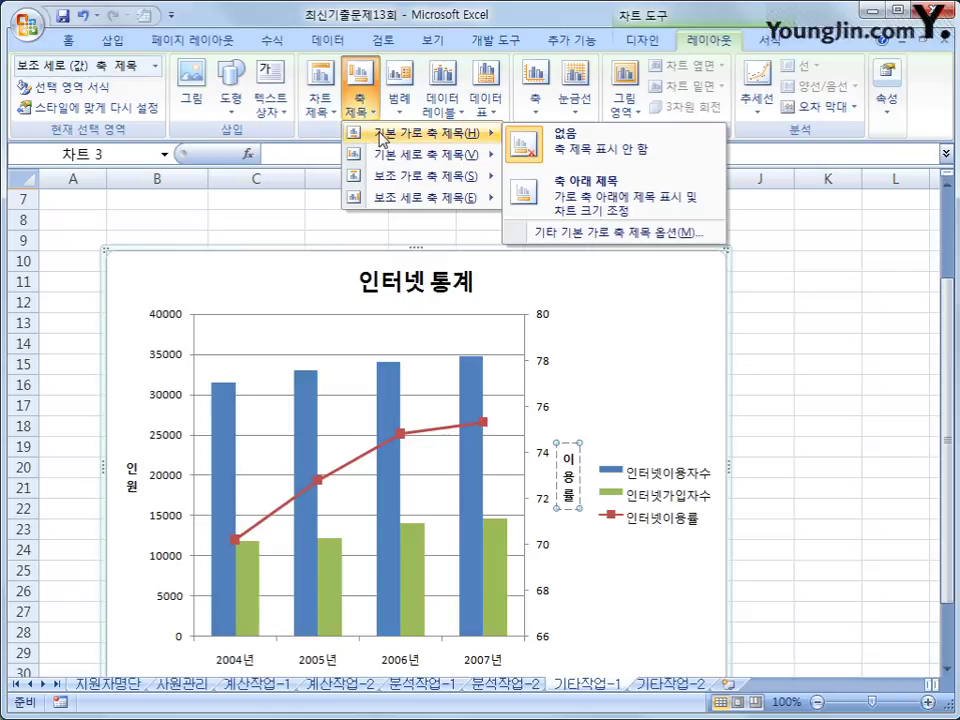
click(601, 216)
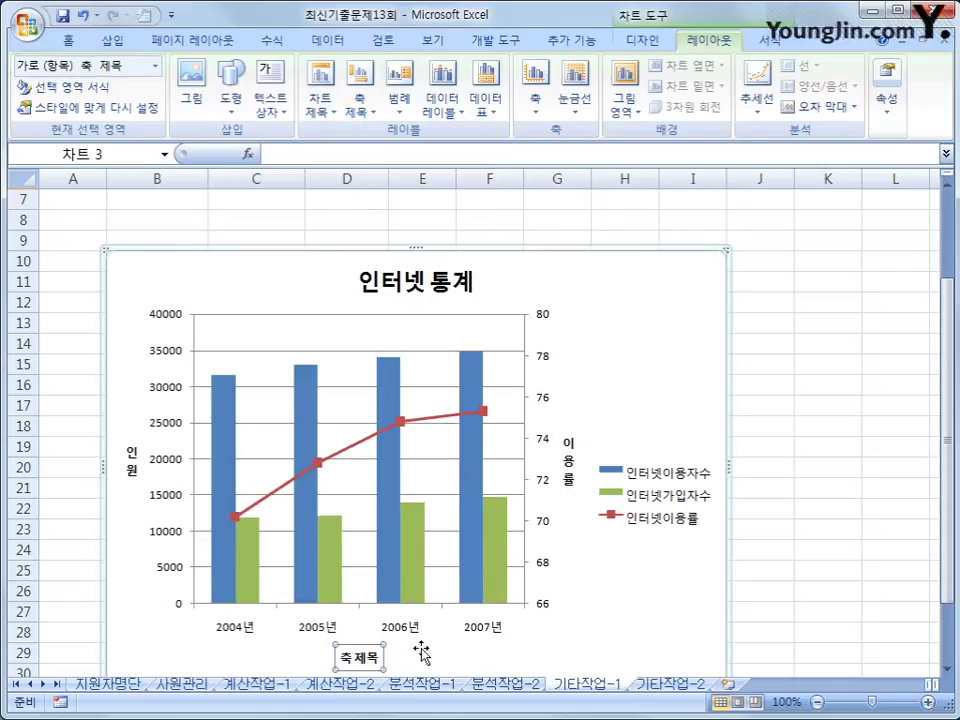
click(375, 657)
drag(375, 657, 353, 663)
text(연도)
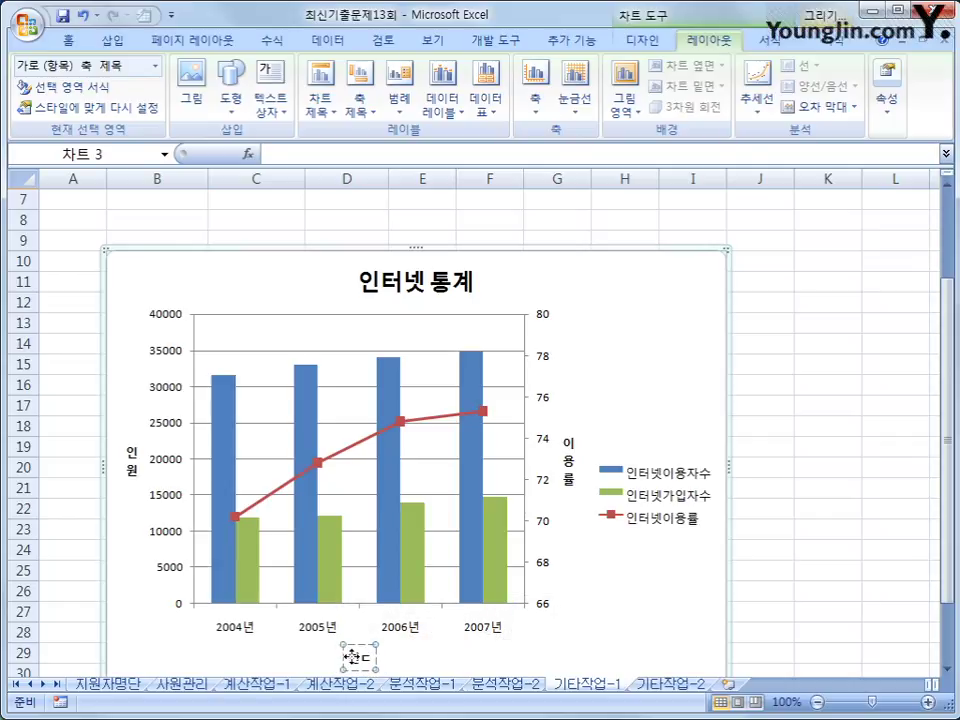
click(603, 648)
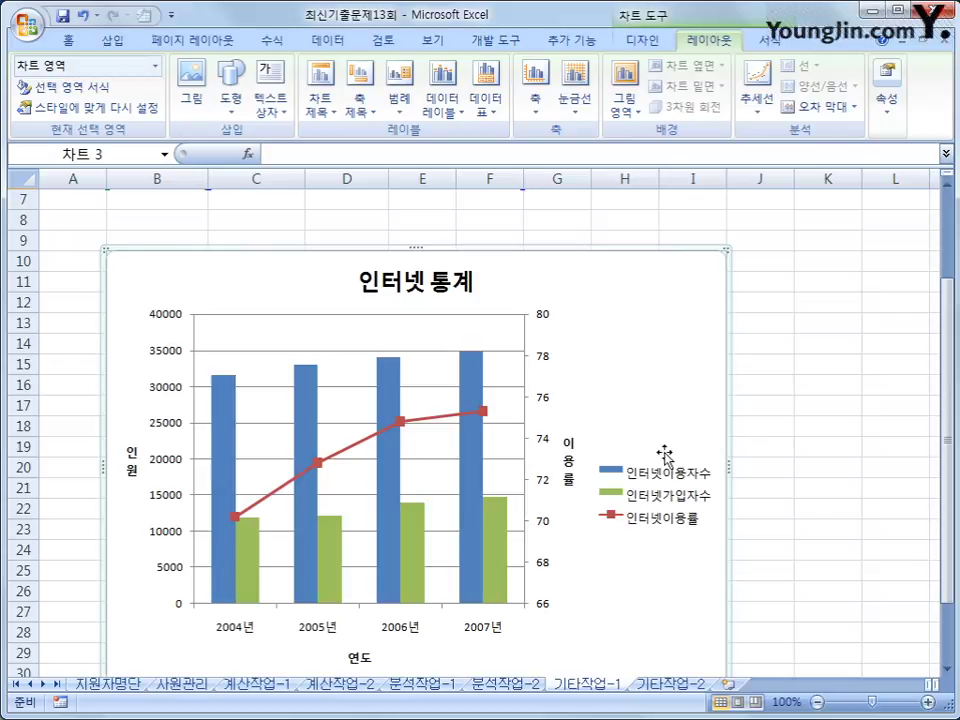
Place the chart legend at the top of the chart and give it a black outline
click(399, 90)
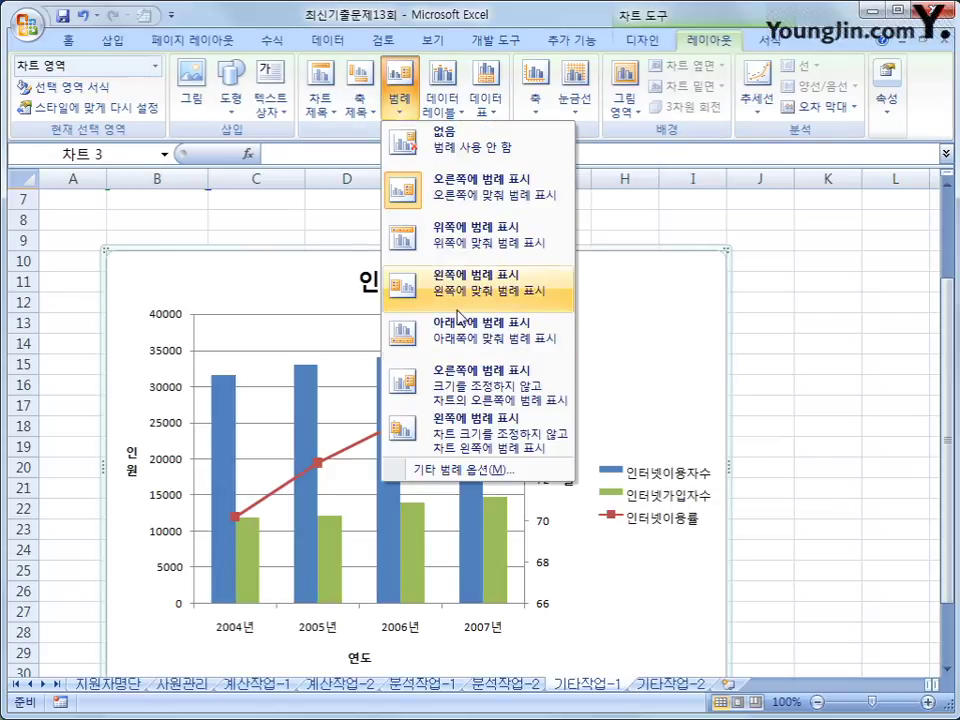
click(444, 255)
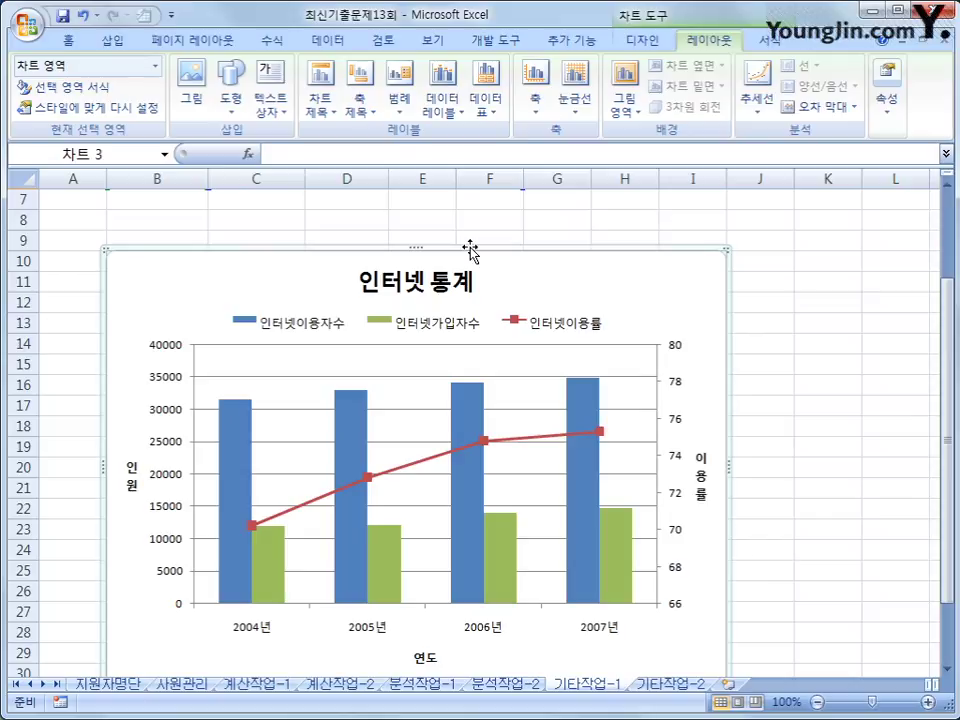
click(469, 335)
right_click(469, 335)
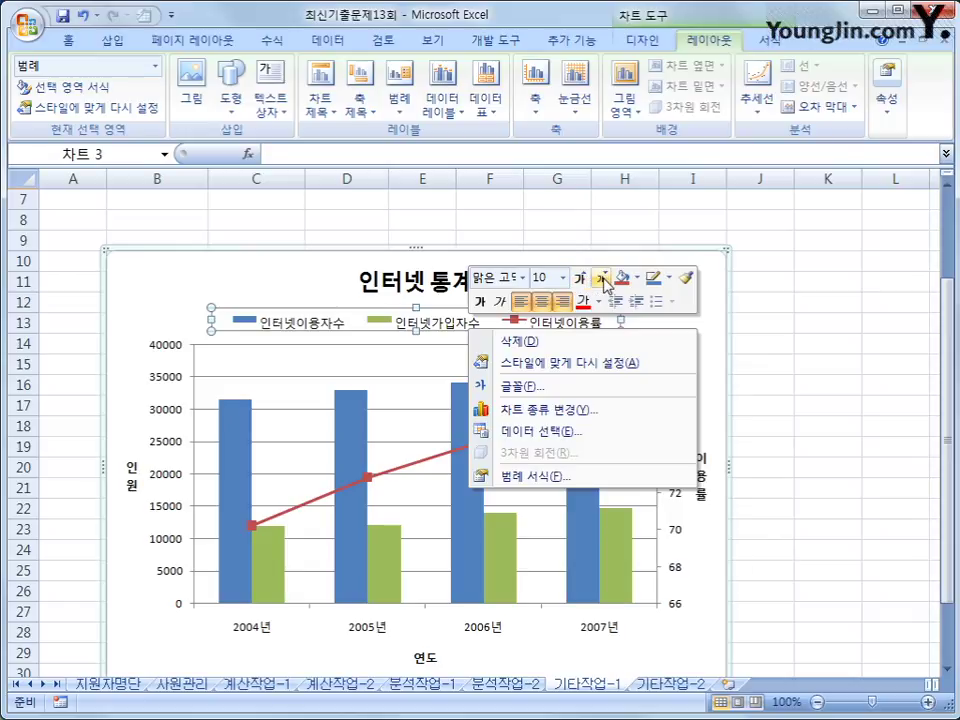
click(668, 285)
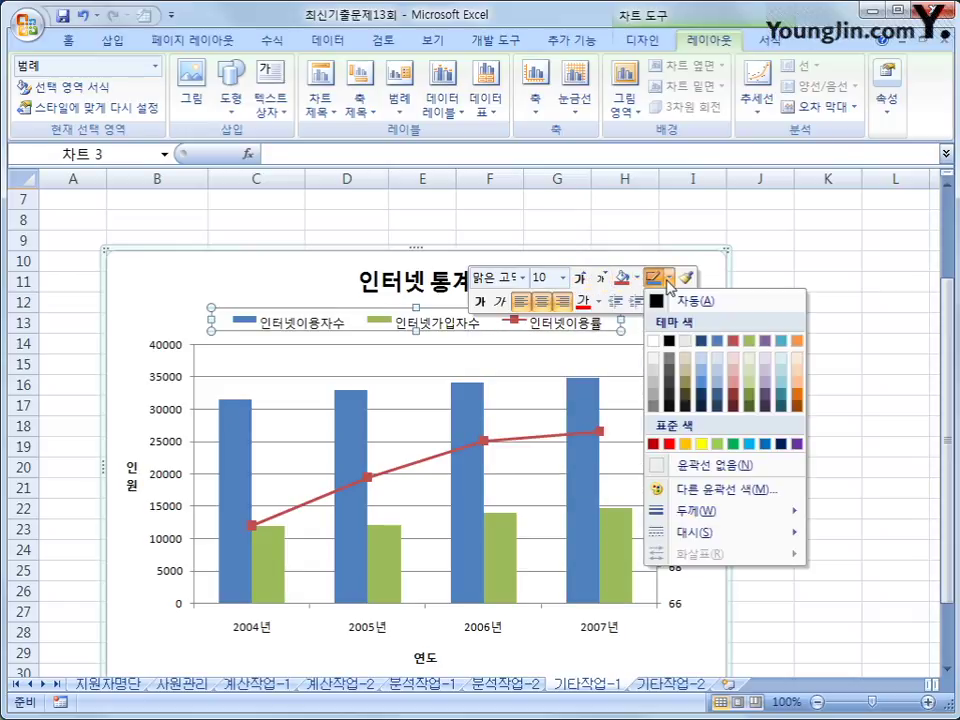
click(668, 343)
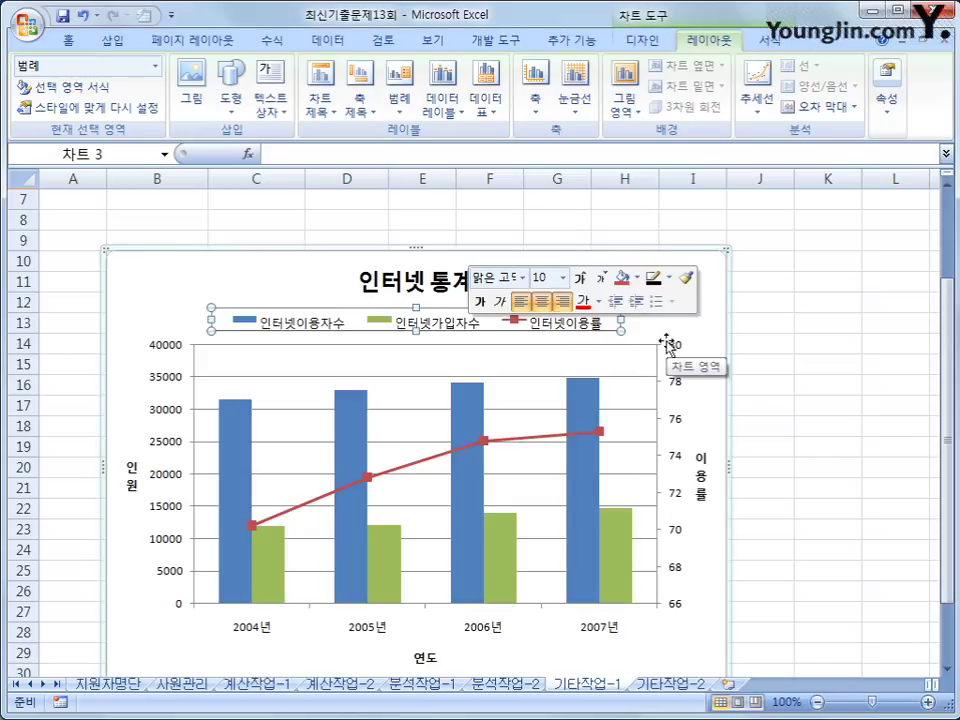
click(708, 318)
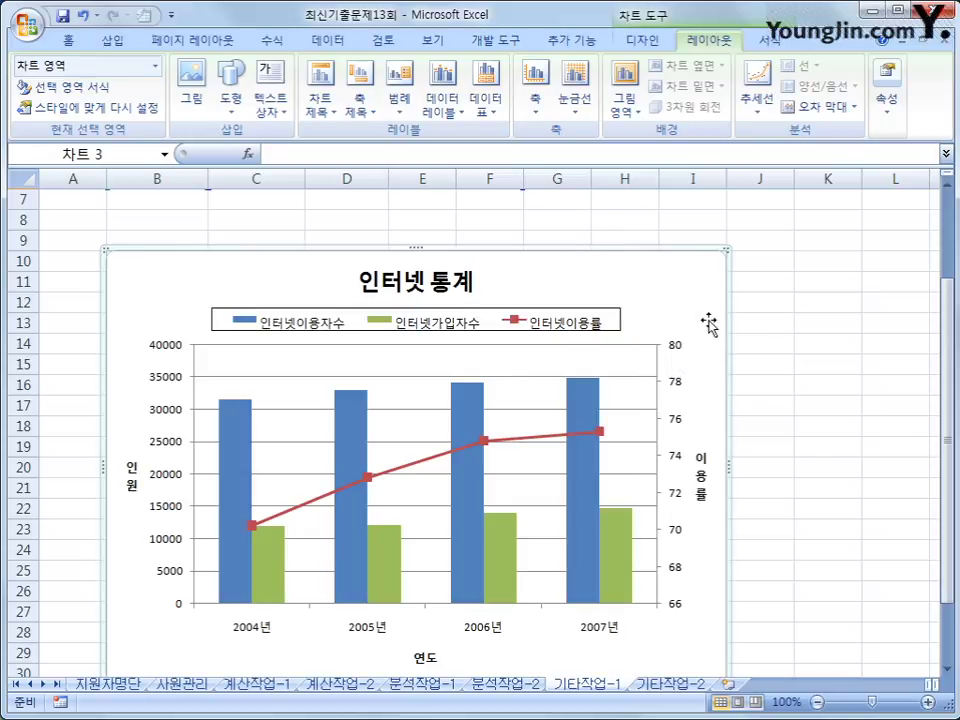
Set the font size of all text in the chart area to 10
right_click(650, 282)
click(742, 229)
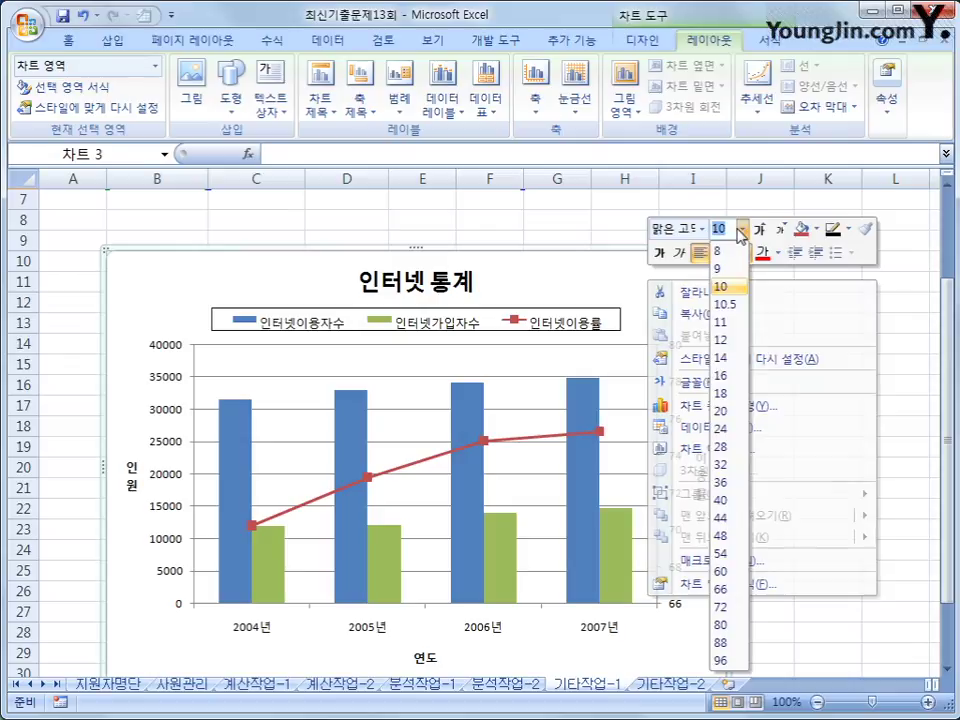
click(722, 285)
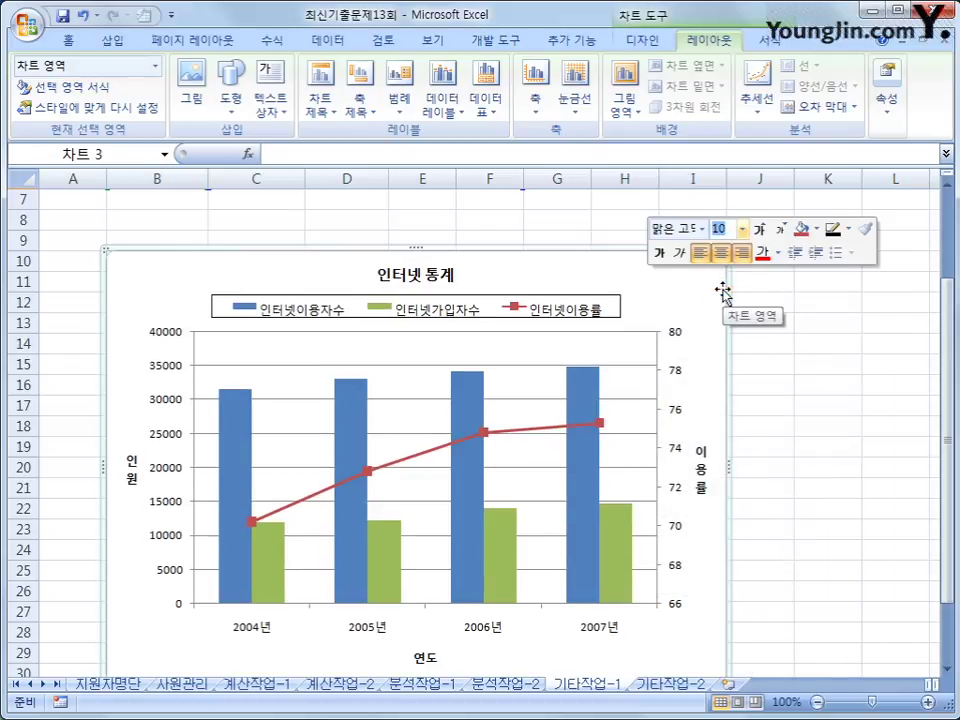
Give the chart area border rounded corners and check the finished chart
right_click(651, 277)
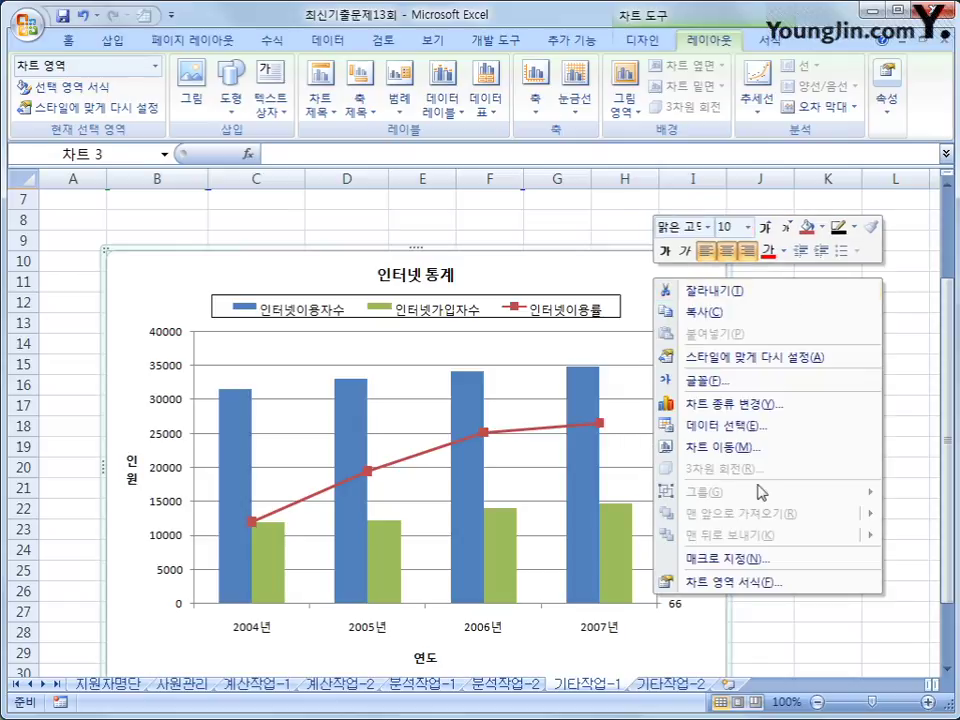
click(745, 584)
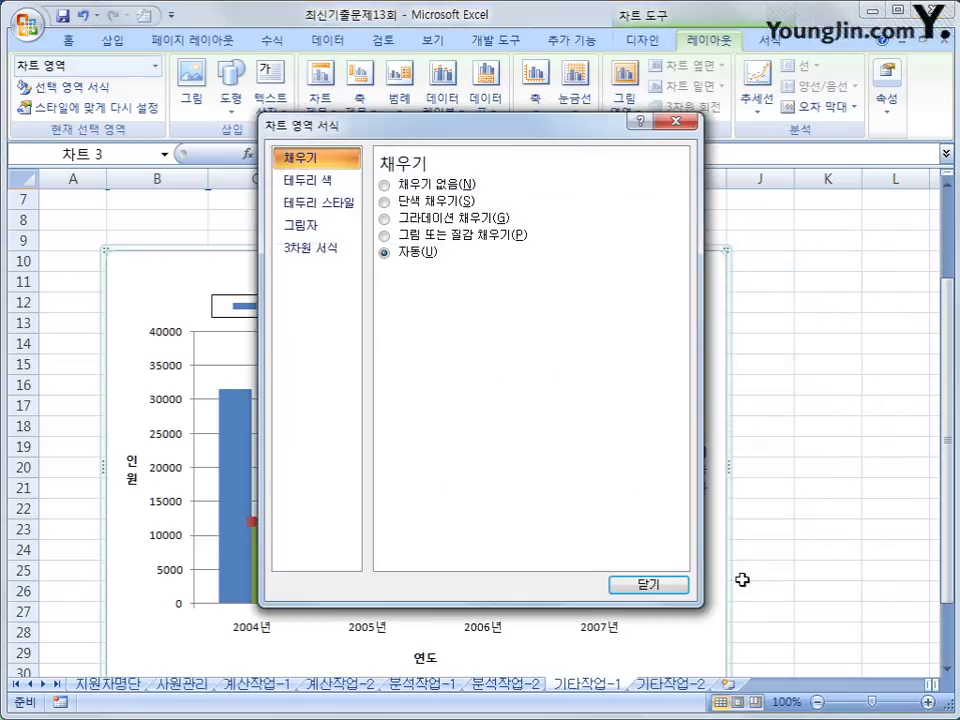
click(331, 203)
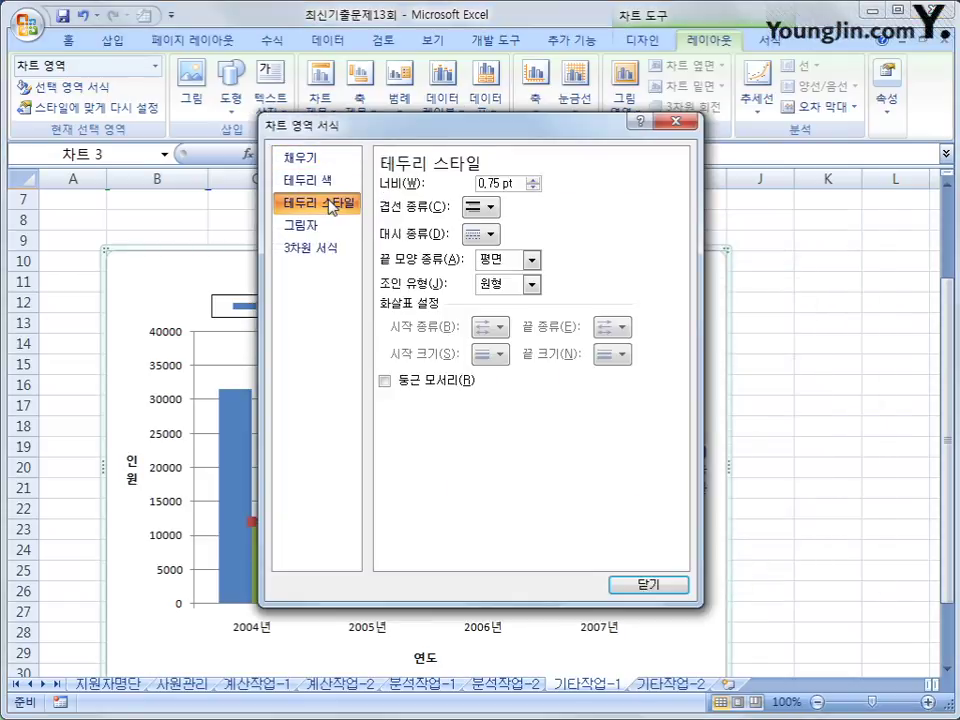
click(415, 388)
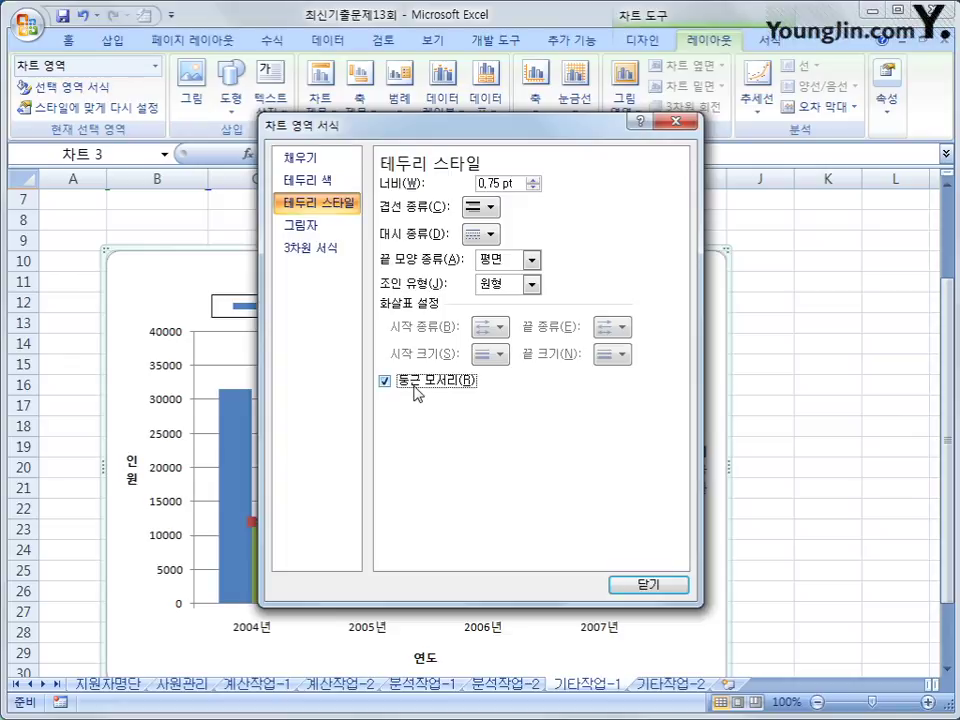
click(649, 587)
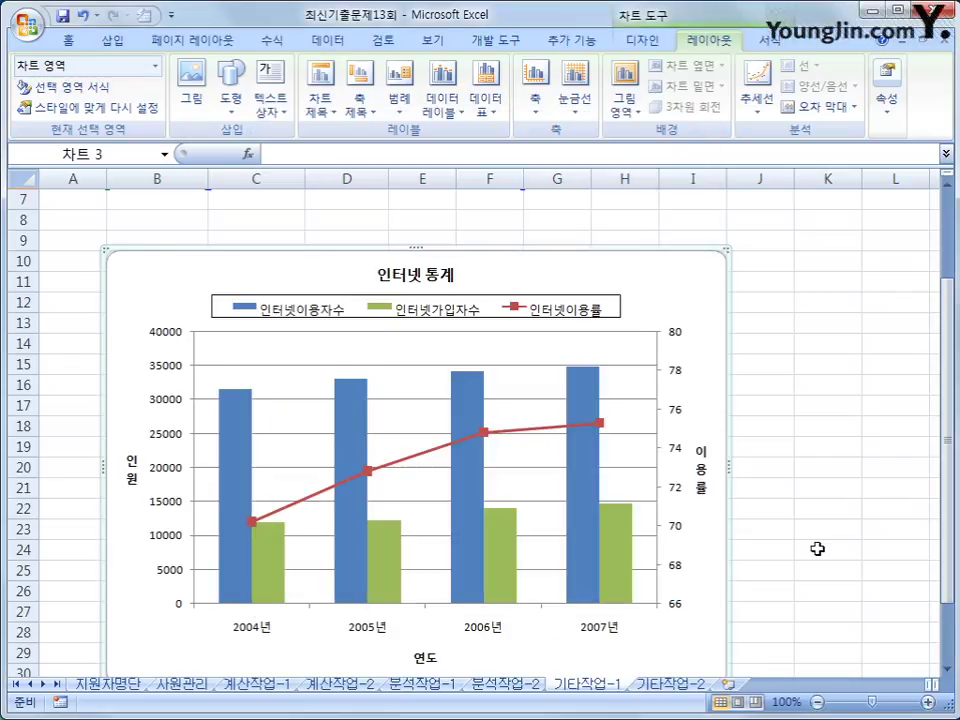
click(821, 545)
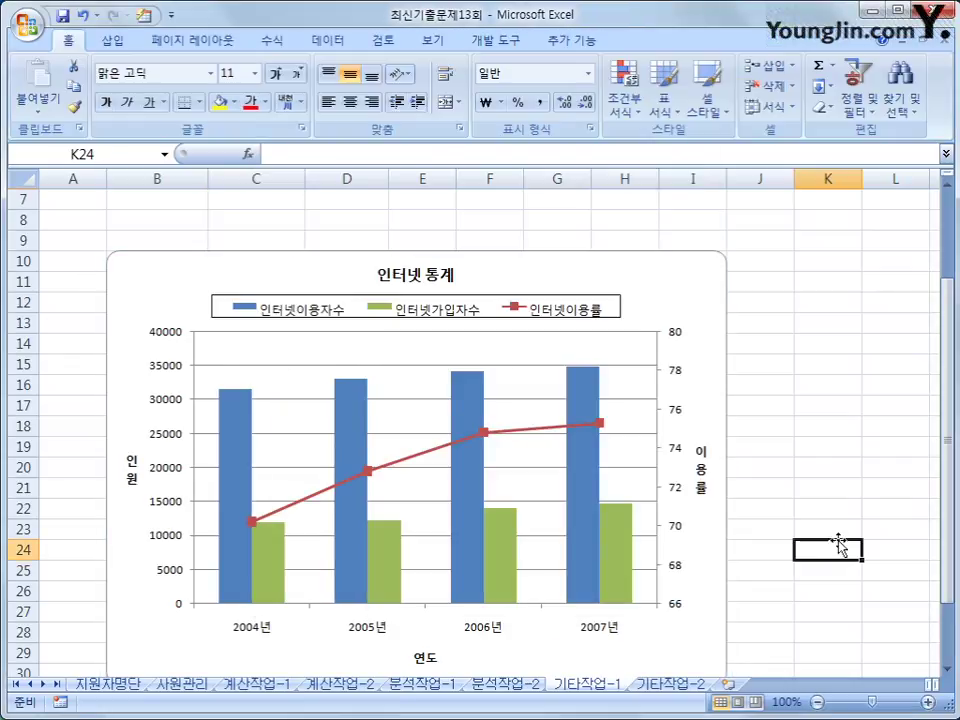
scroll(810, 540, down, 1)
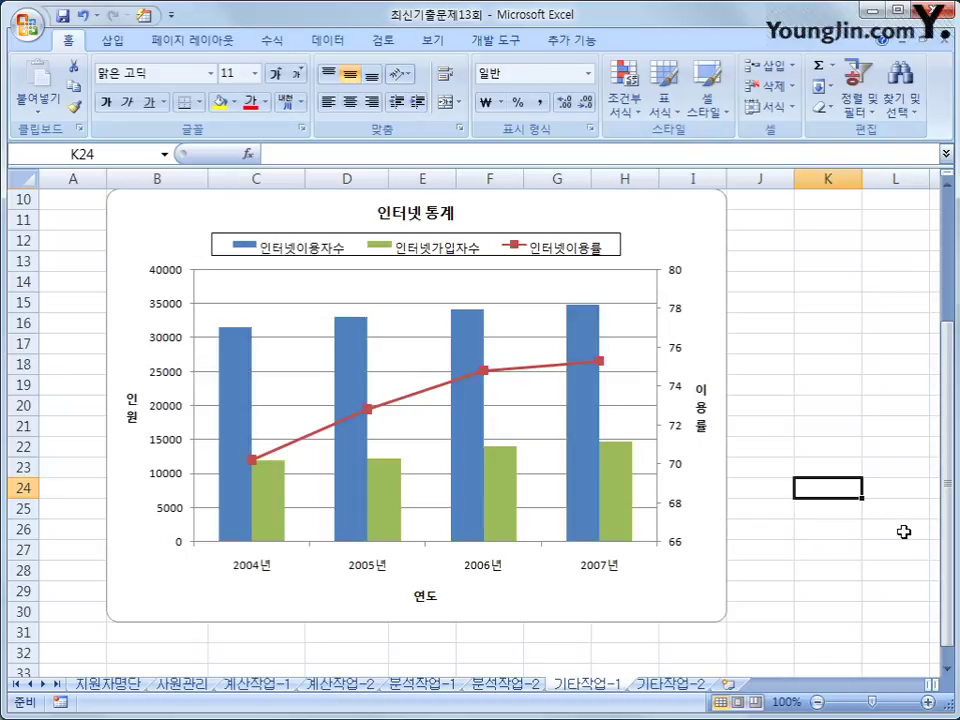
scroll(803, 543, up, 1)
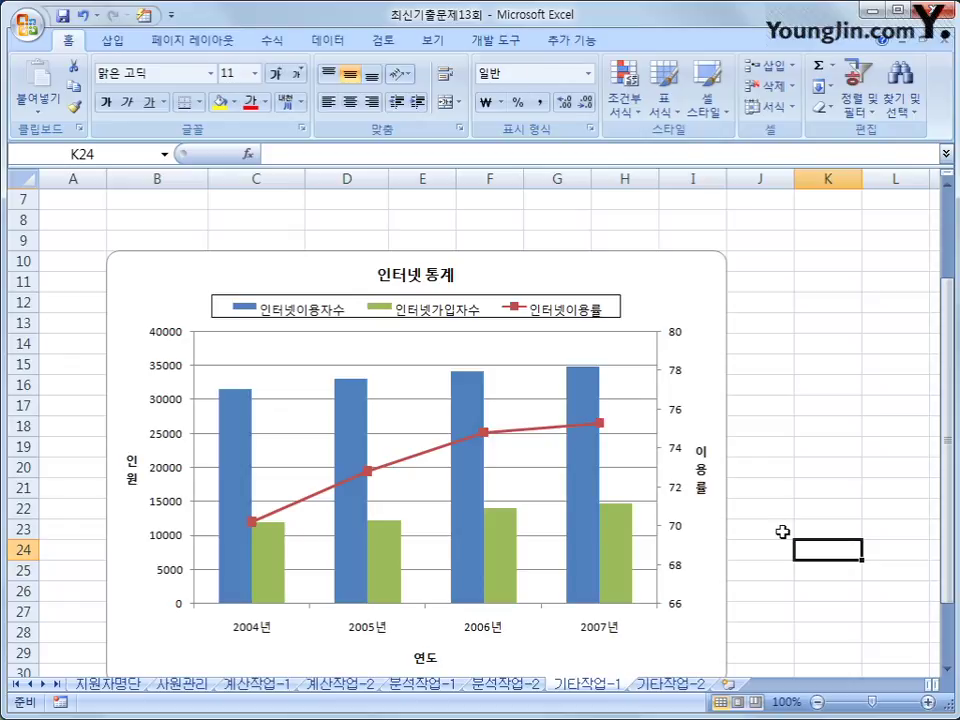
On the 기타작업-2 sheet, turn on design mode and open the 매출입력 button's Click procedure in the code editor
click(670, 684)
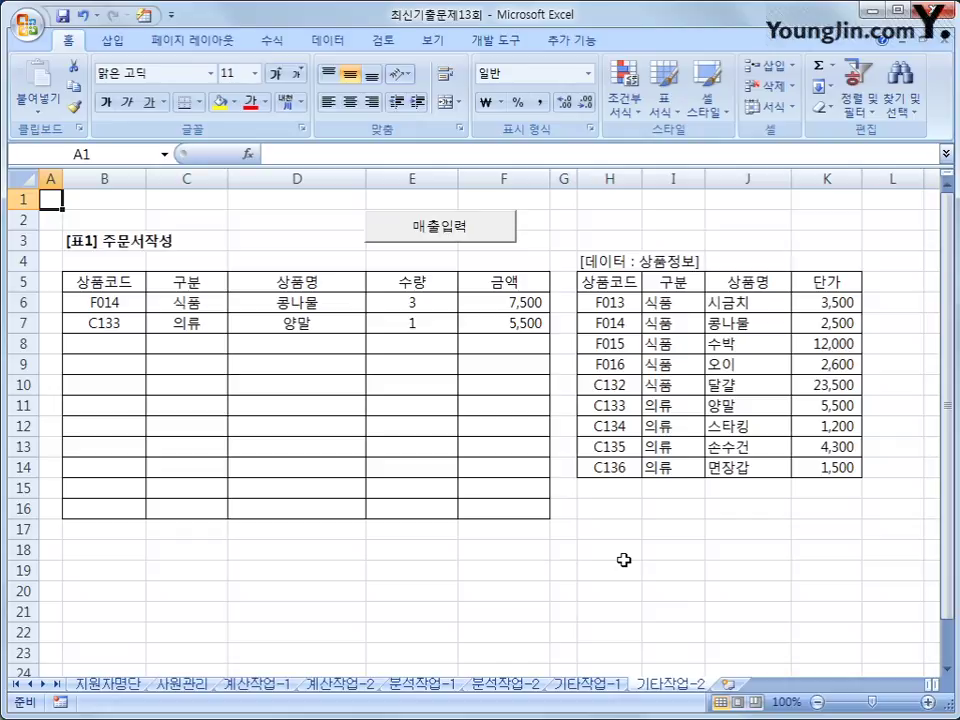
click(440, 228)
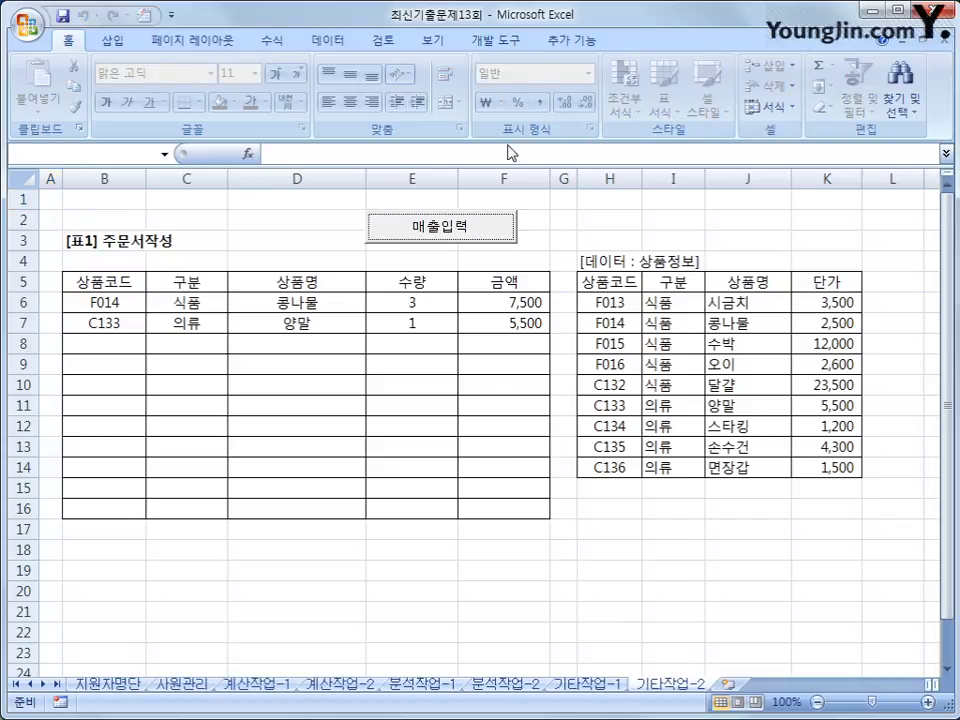
click(503, 42)
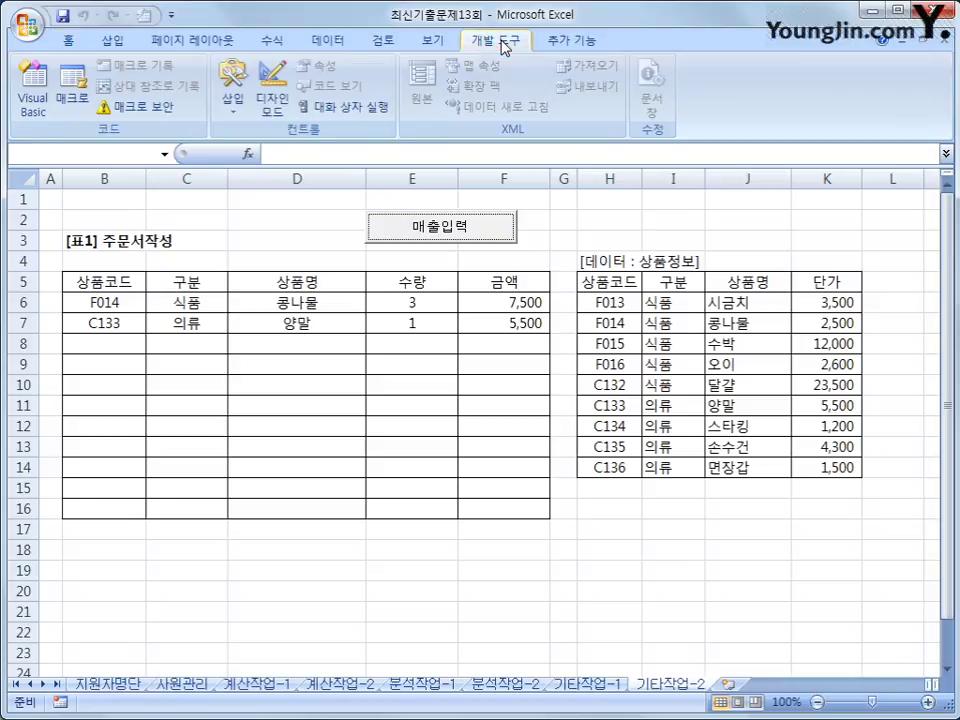
click(276, 100)
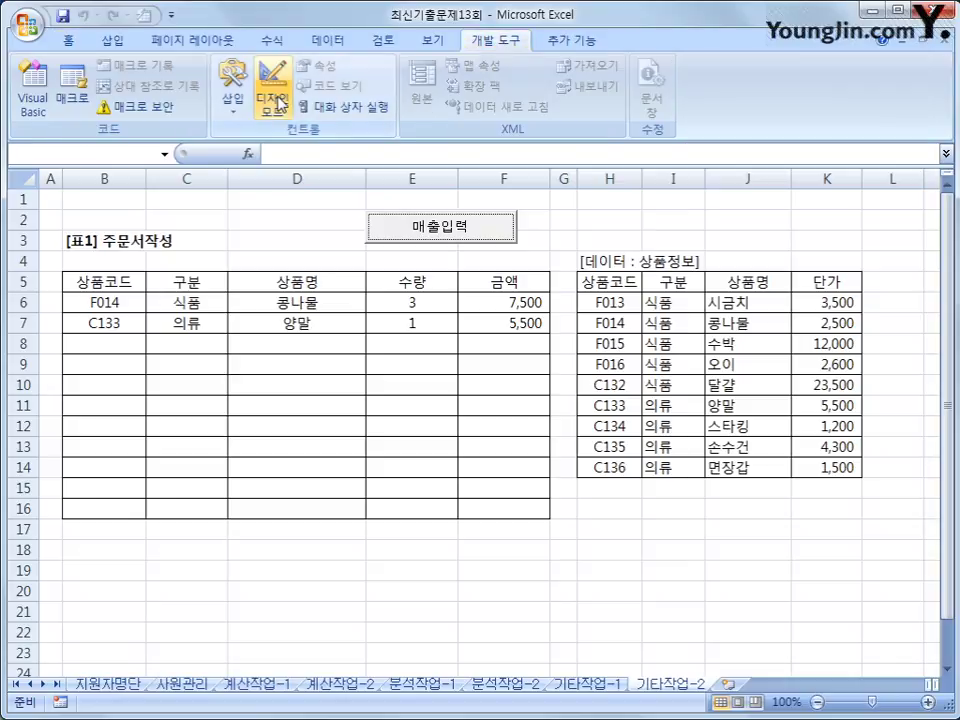
click(315, 236)
click(418, 238)
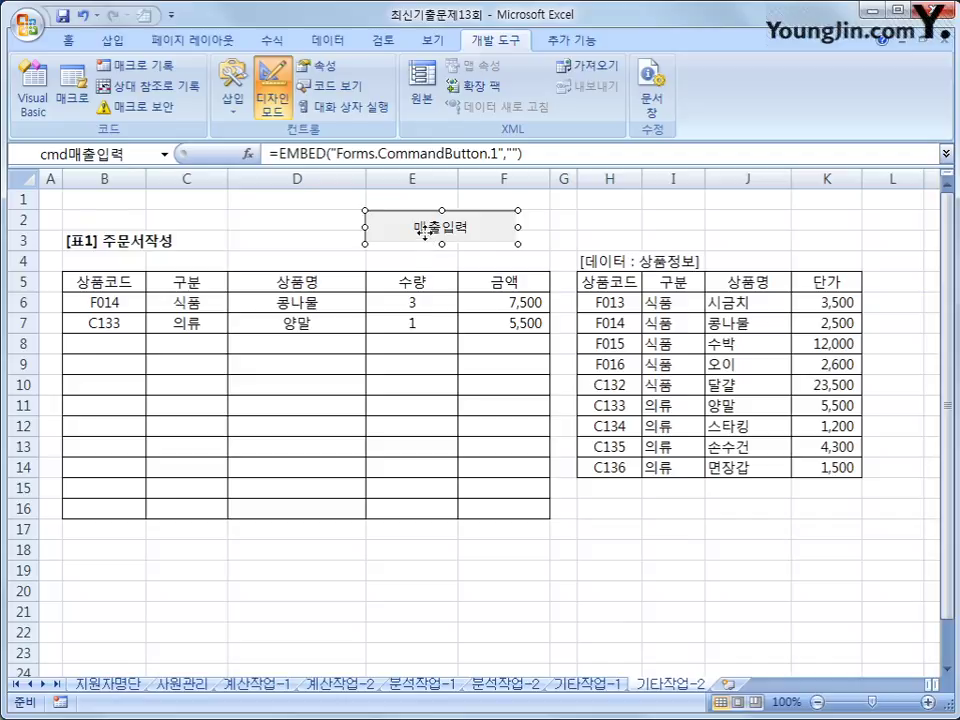
double_click(425, 238)
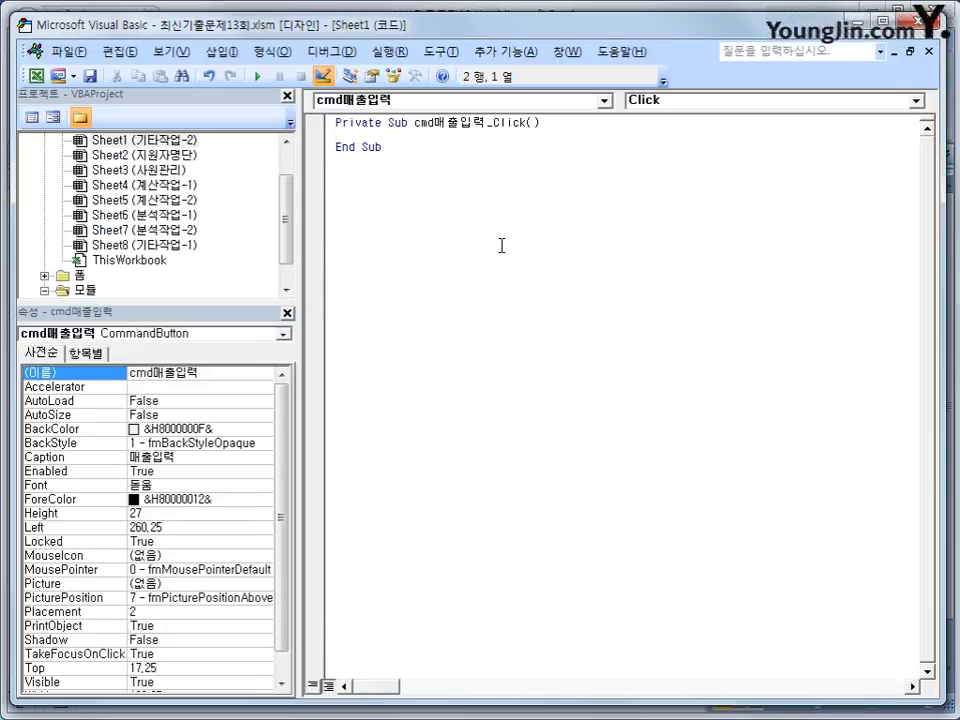
Write 매출입력.Show in the cmd매출입력_Click procedure so the button opens the form
key(Tab)
text(매출입ㄱ력.ㄴ)
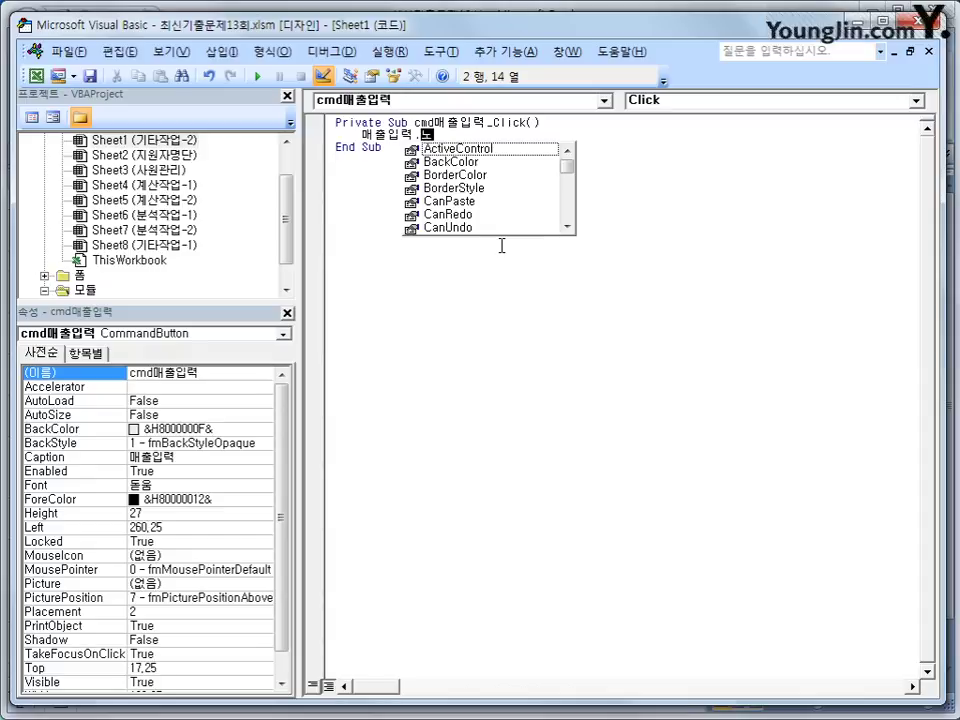
key(BackSpace)
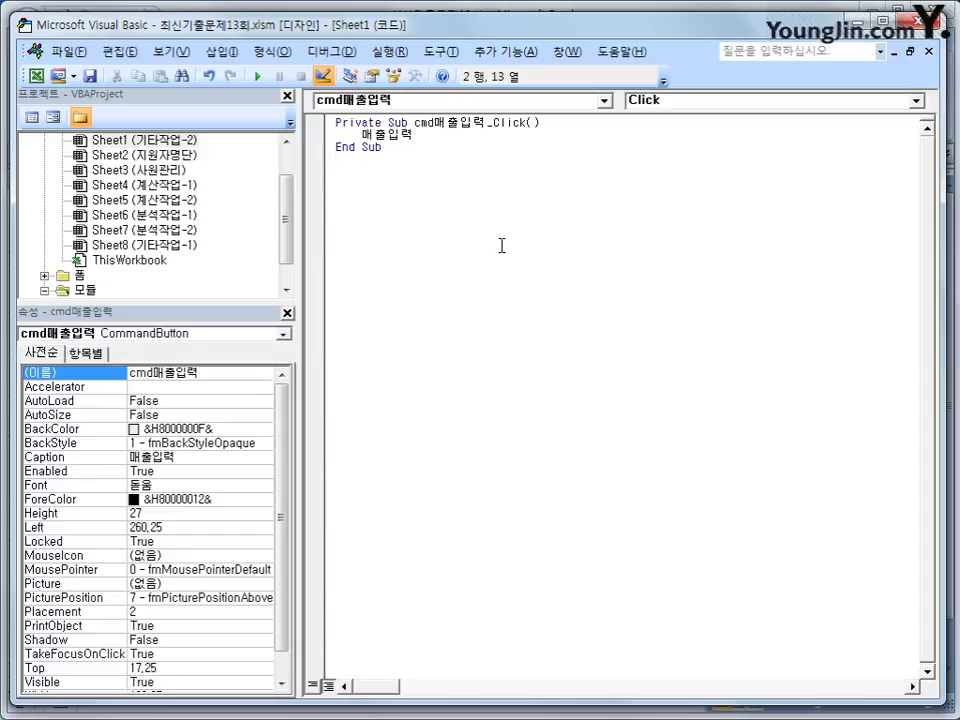
text(.show)
key(Tab)
click(501, 245)
Open the 매출입력 form's code and create a UserForm_Initialize event procedure
double_click(76, 275)
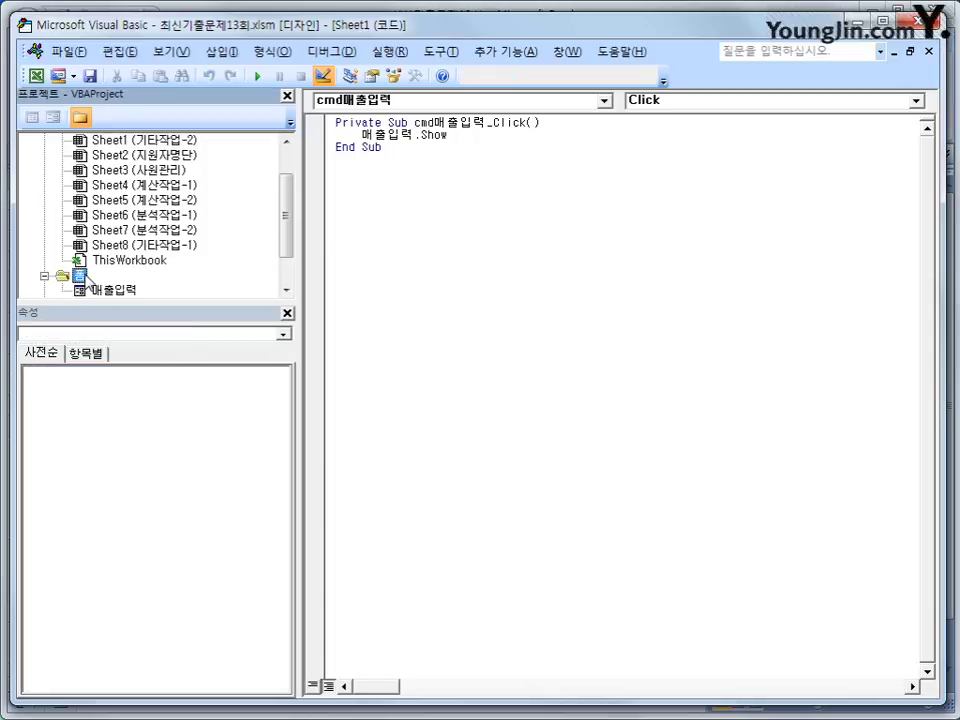
click(104, 292)
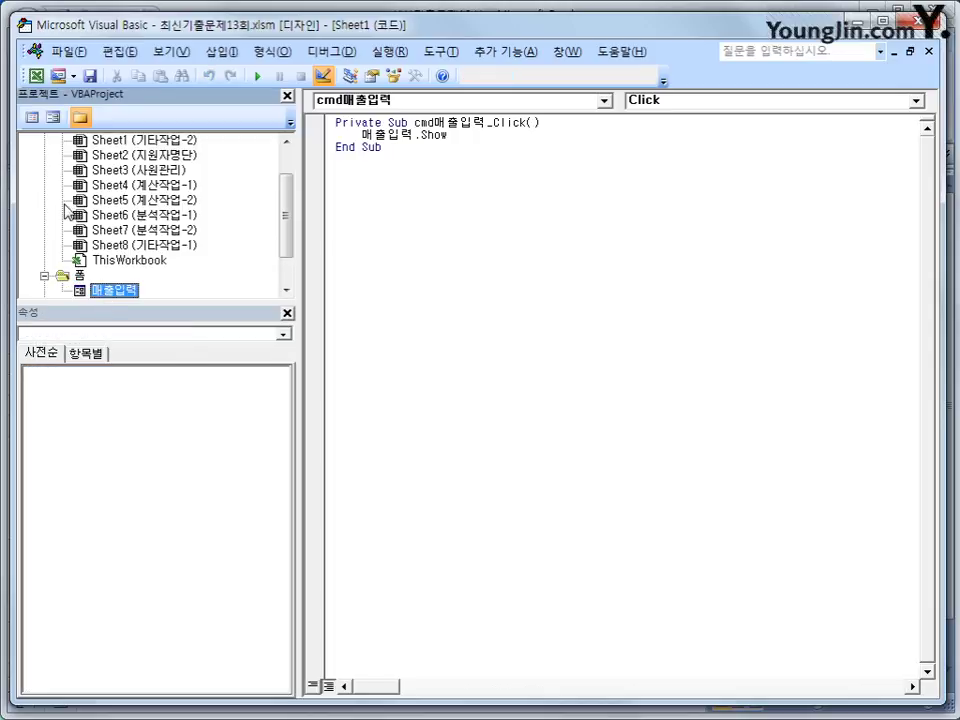
click(32, 117)
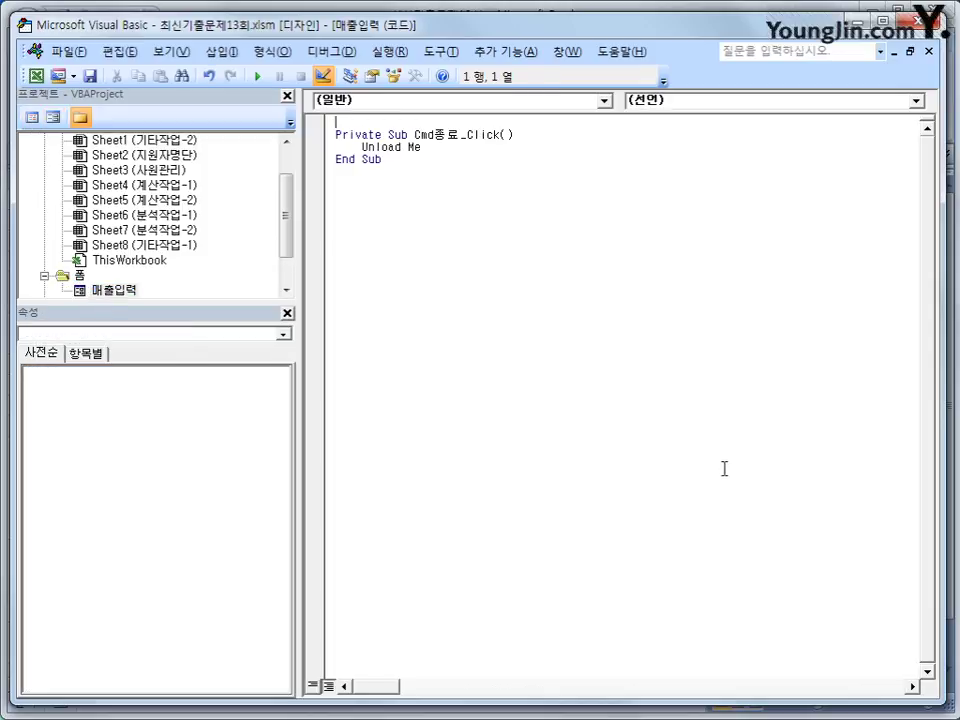
click(593, 101)
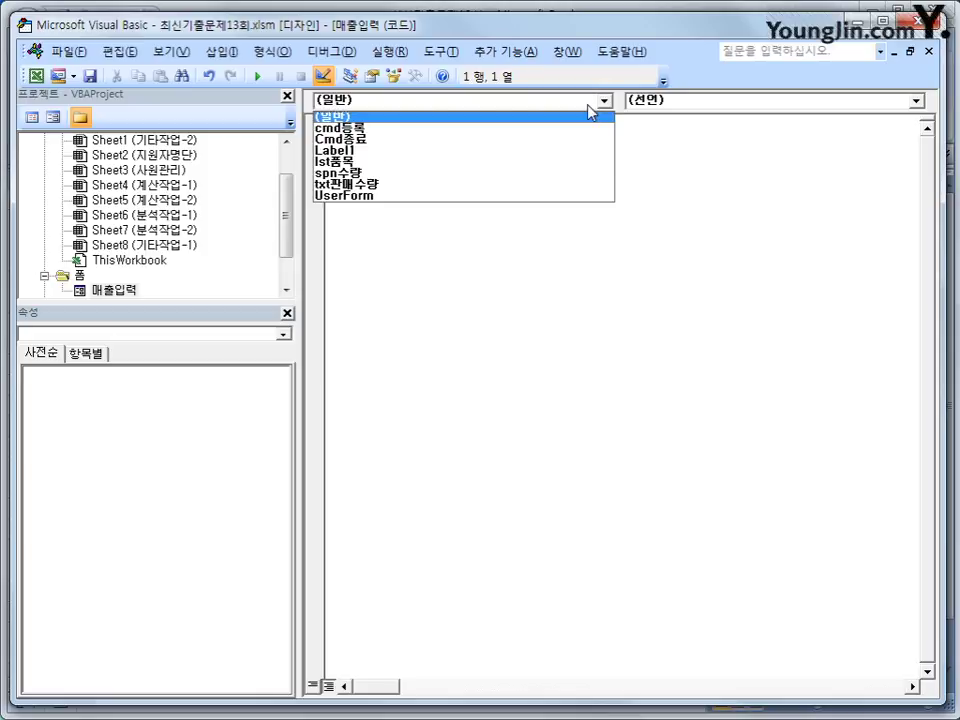
click(529, 199)
click(720, 112)
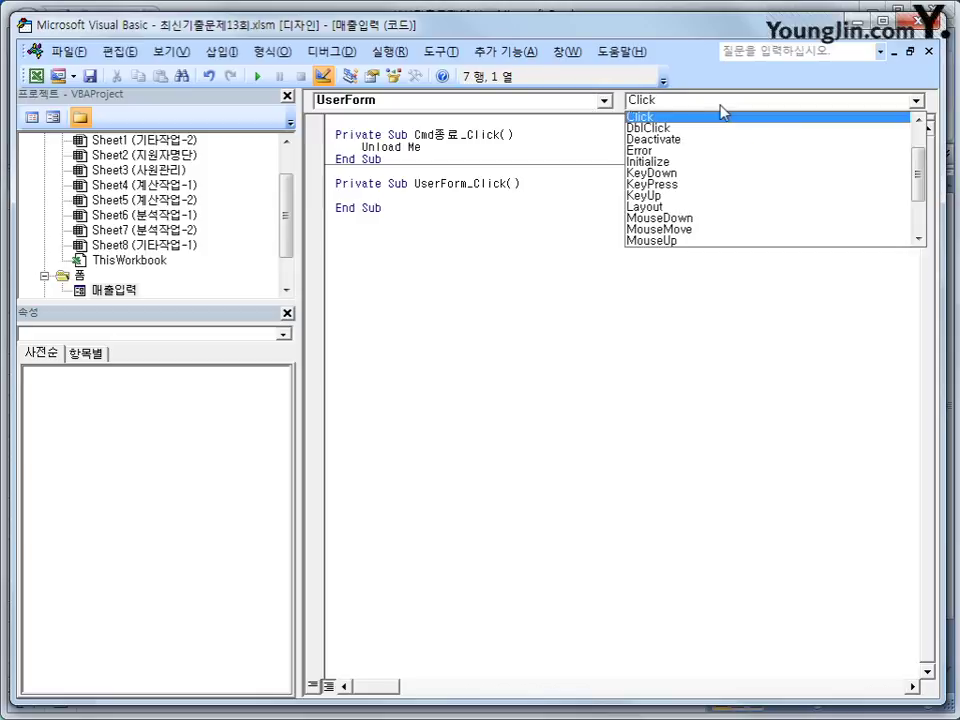
click(703, 163)
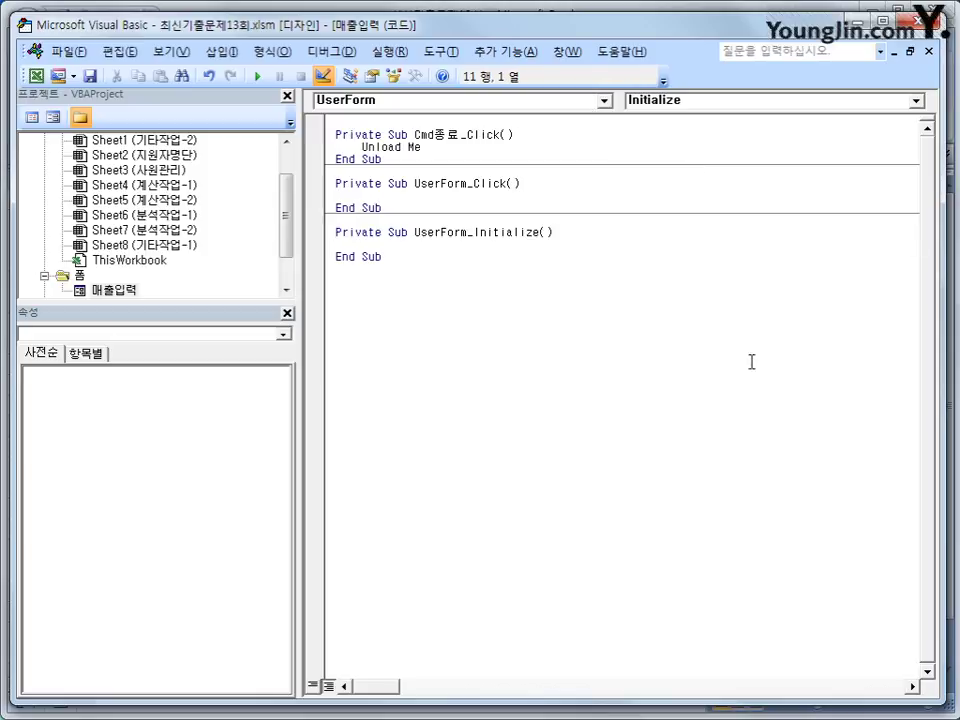
In UserForm_Initialize, set the row source of lst품목 with lst품목.RowSource = "H5:K14"
key(Tab)
text(lst폼목)
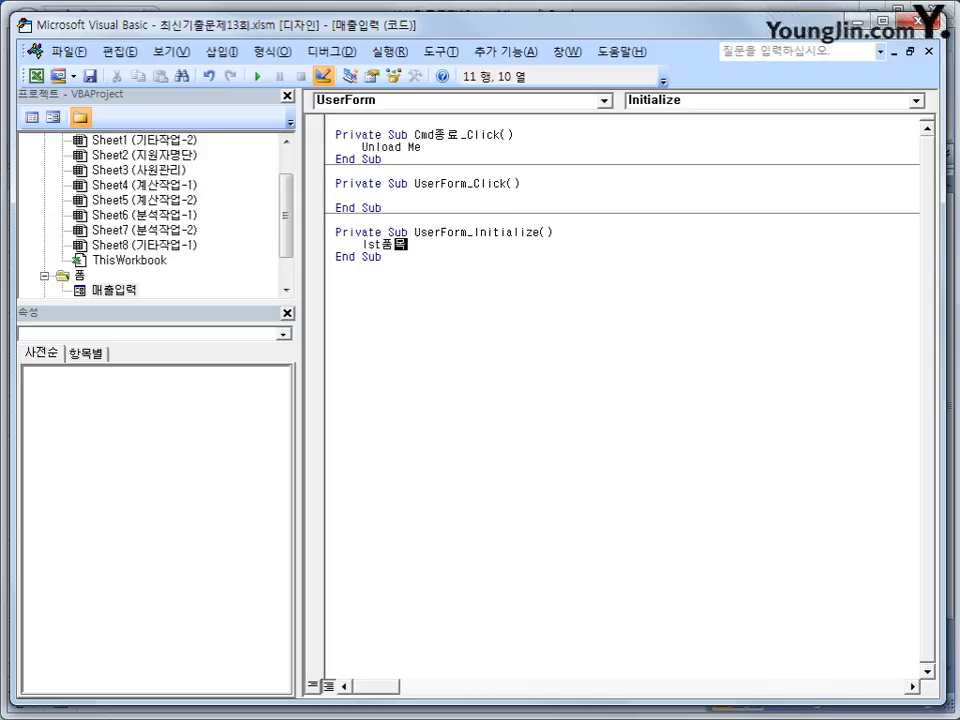
text(.ro)
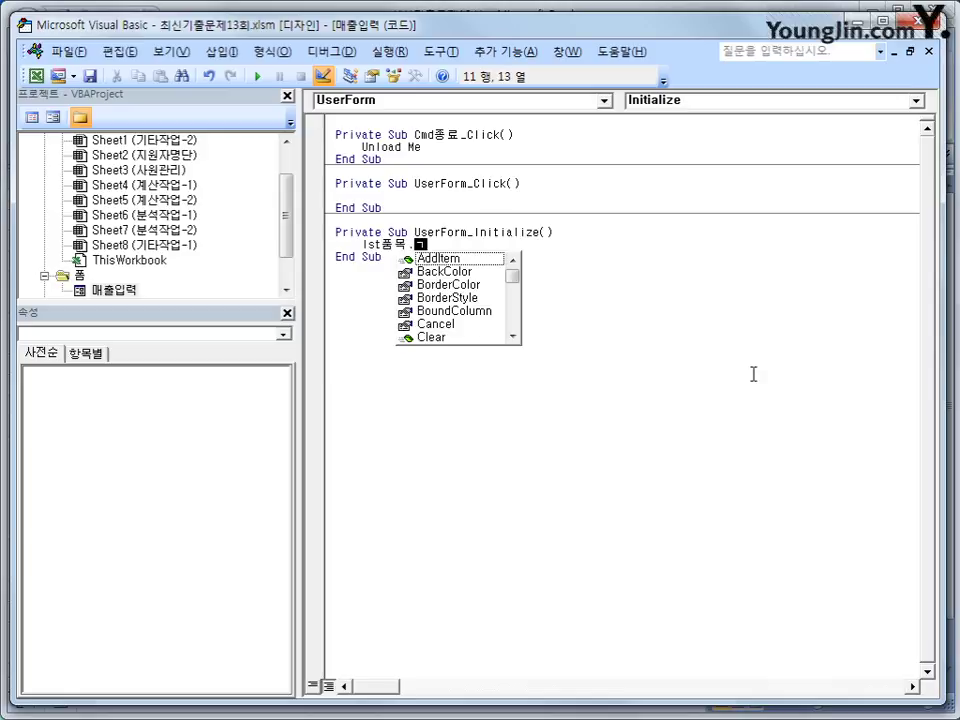
text(w)
key(Tab)
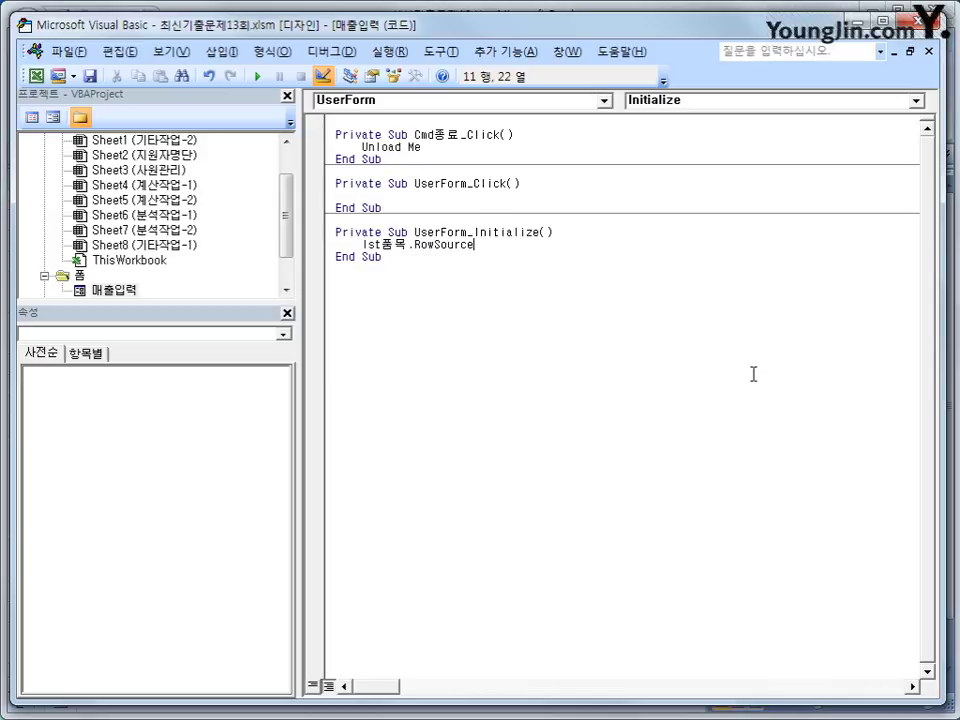
text(= "H5:K14")
key(Return)
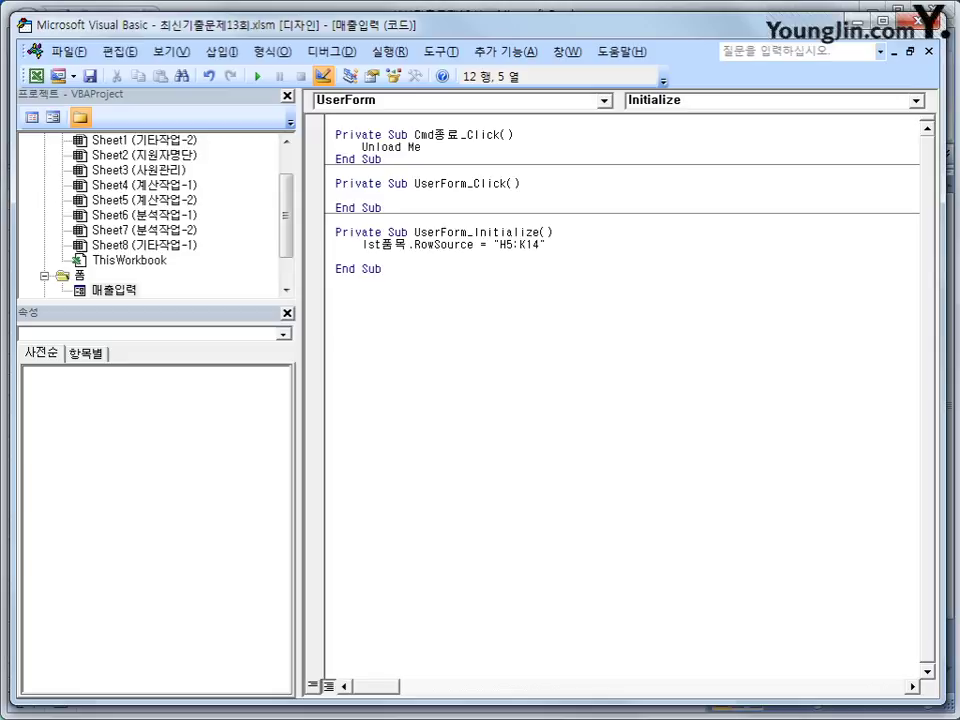
Add a line in UserForm_Initialize setting lst품목.ColumnCount to 4
text(lst표)
text(목.)
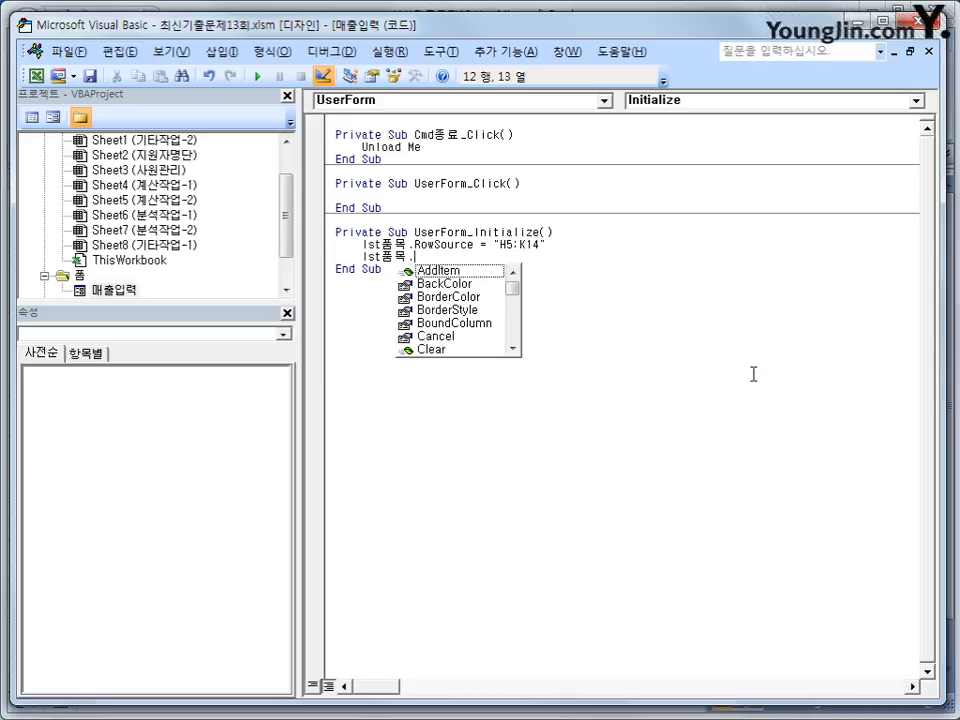
text(cou)
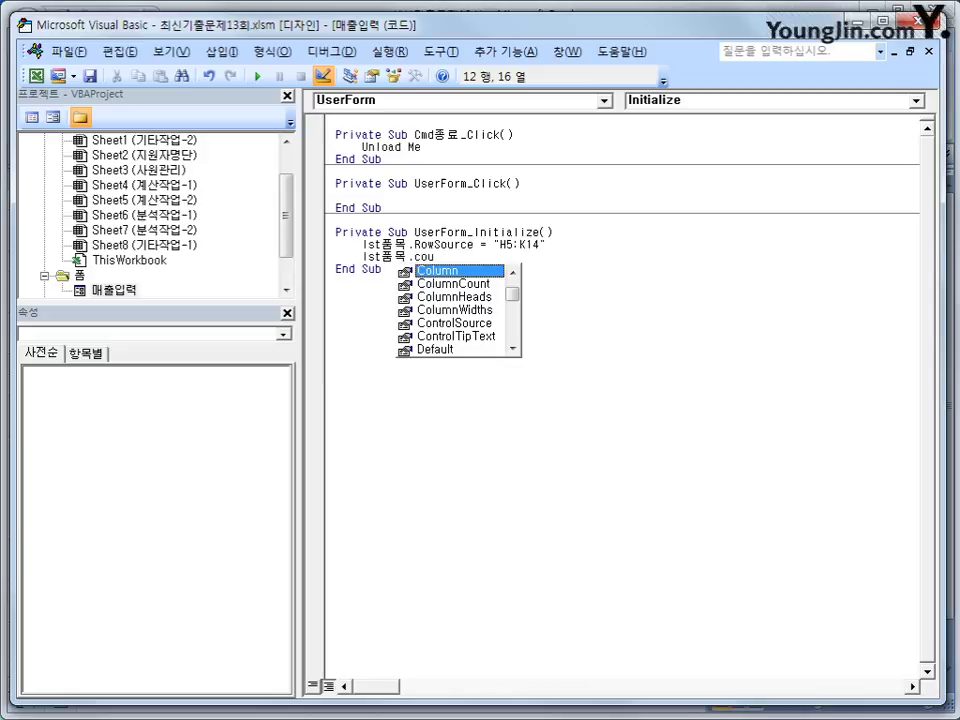
key(Down)
key(Tab)
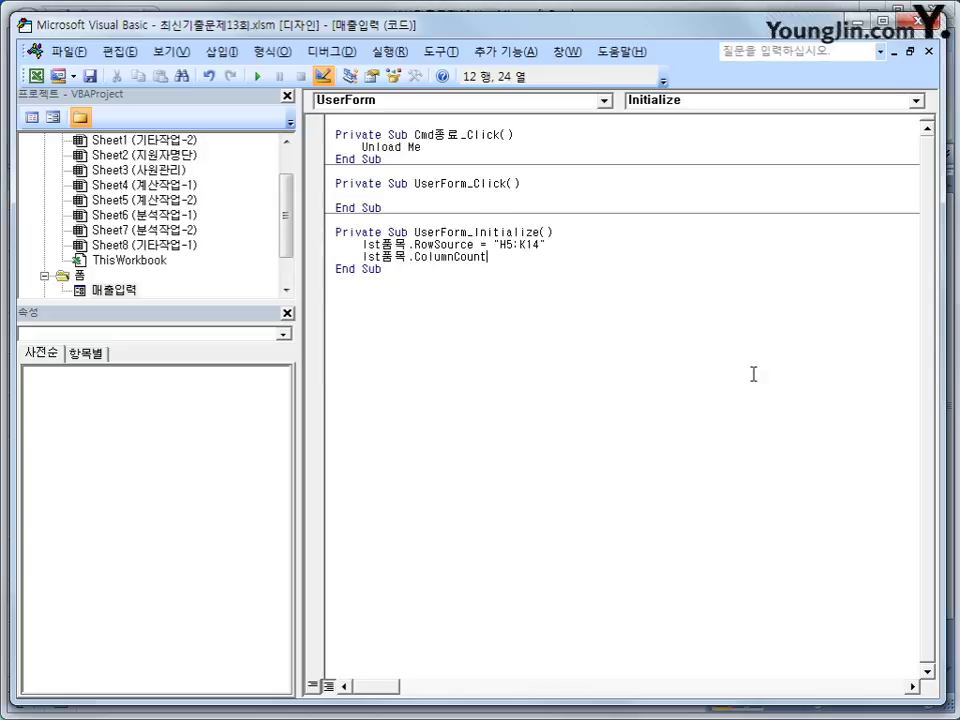
text(=4)
click(709, 527)
Open the 매출입력 form design and check the control names of the quantity text box and its spin button
double_click(116, 290)
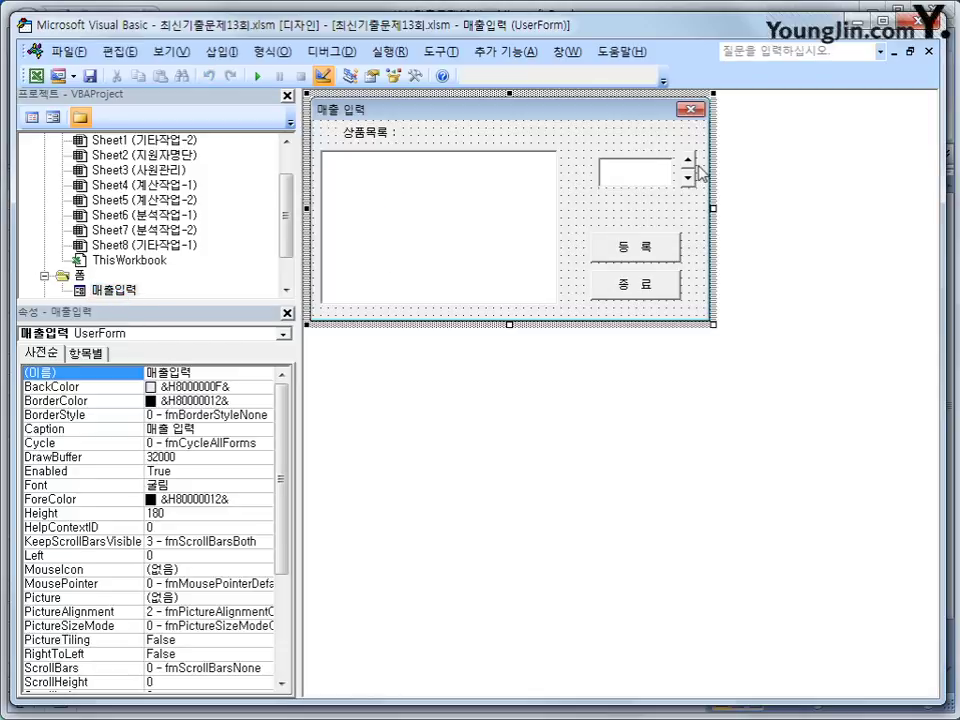
click(670, 176)
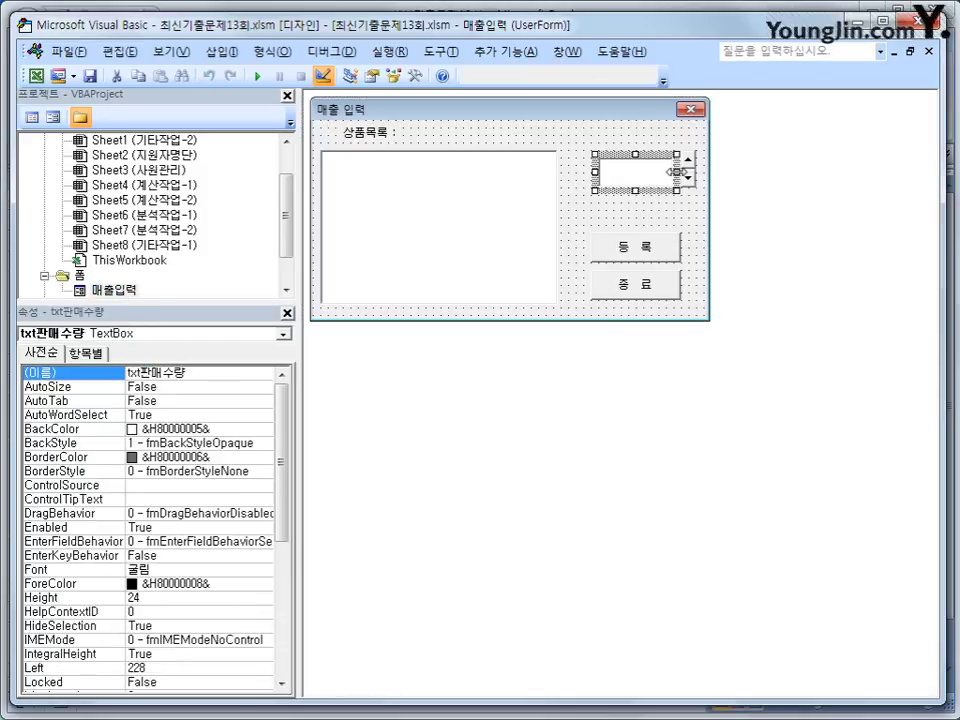
click(689, 176)
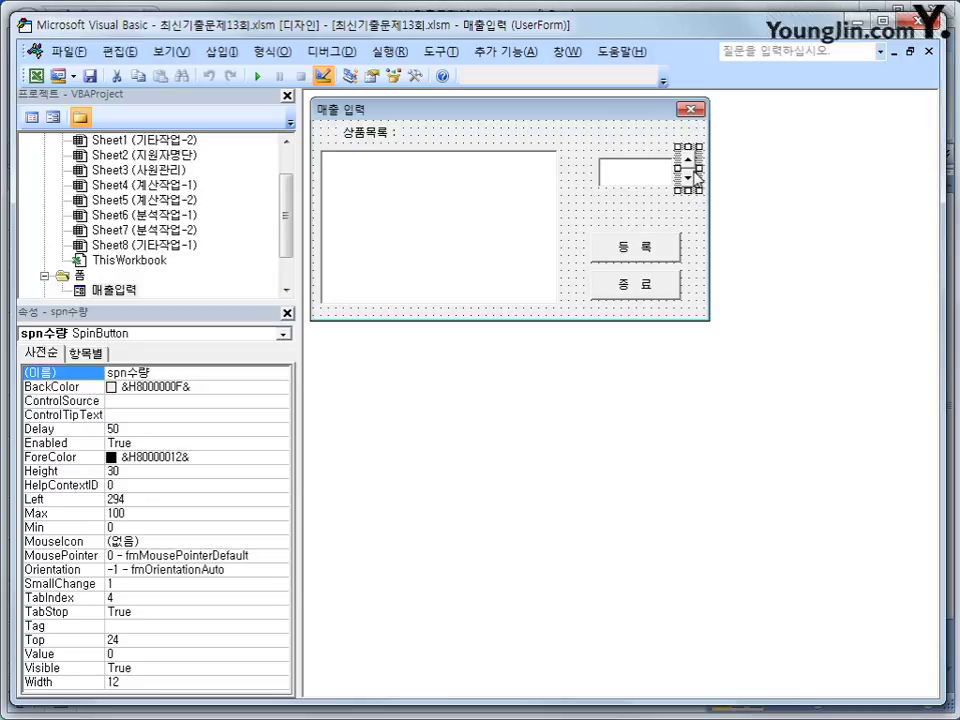
click(612, 178)
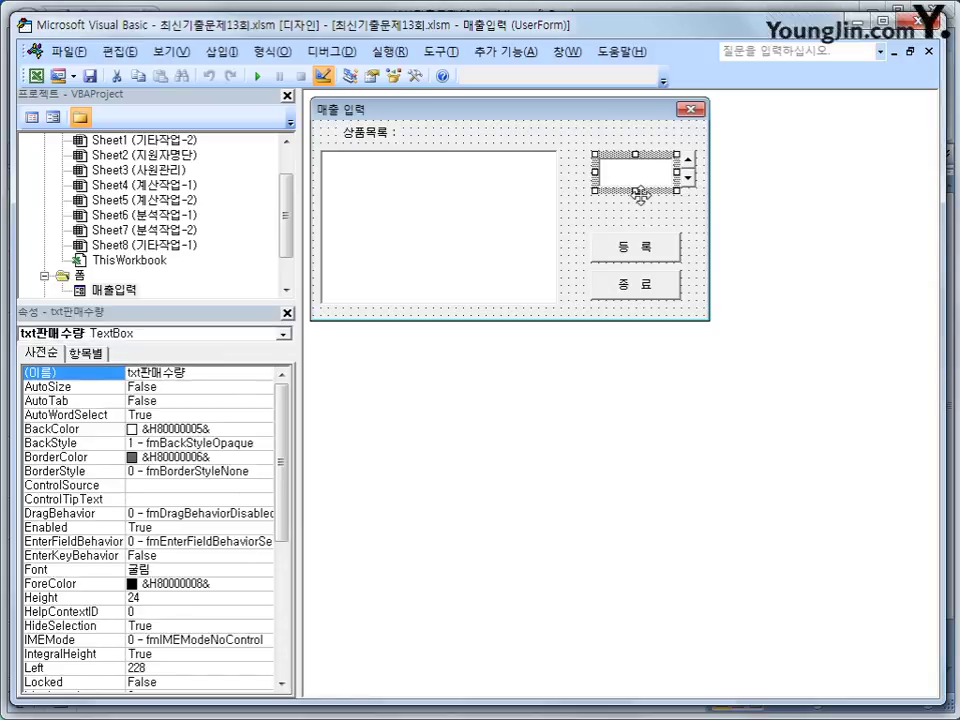
Create the spn수량_Change event procedure for the spin button with the line txt판매수량 = spn수량.Value
click(690, 178)
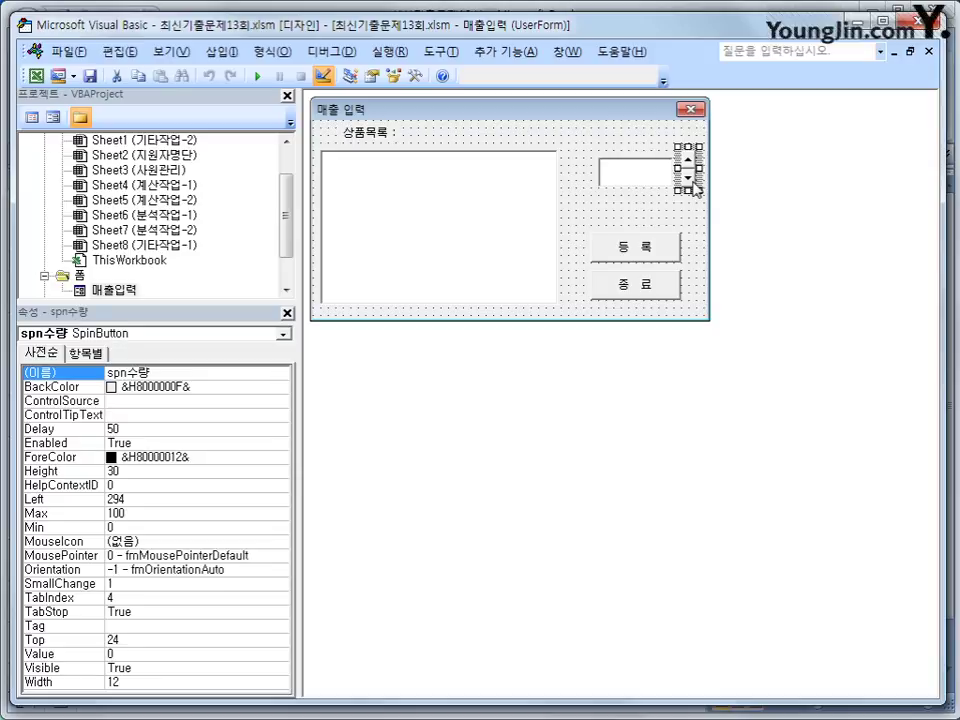
click(28, 127)
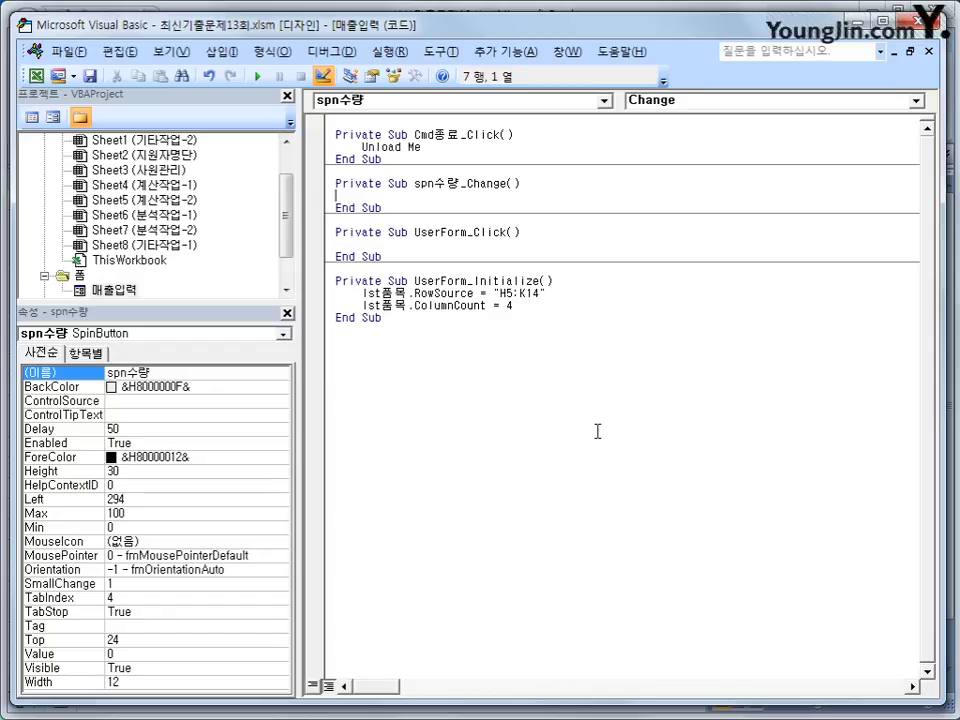
key(Tab)
text(txt판매수량 )
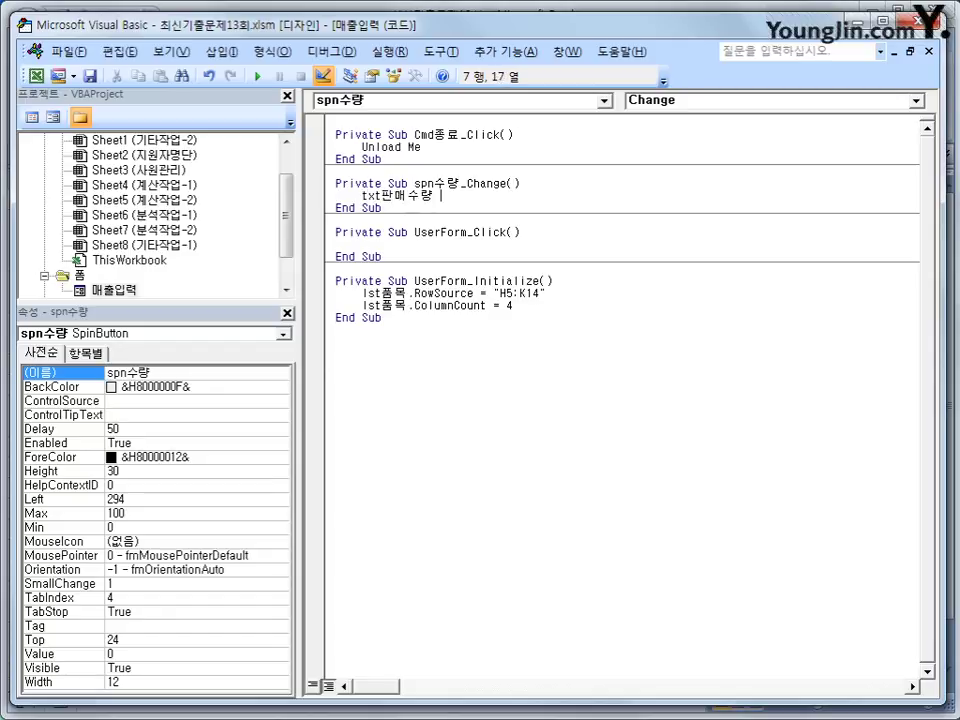
text(=spn수량.va)
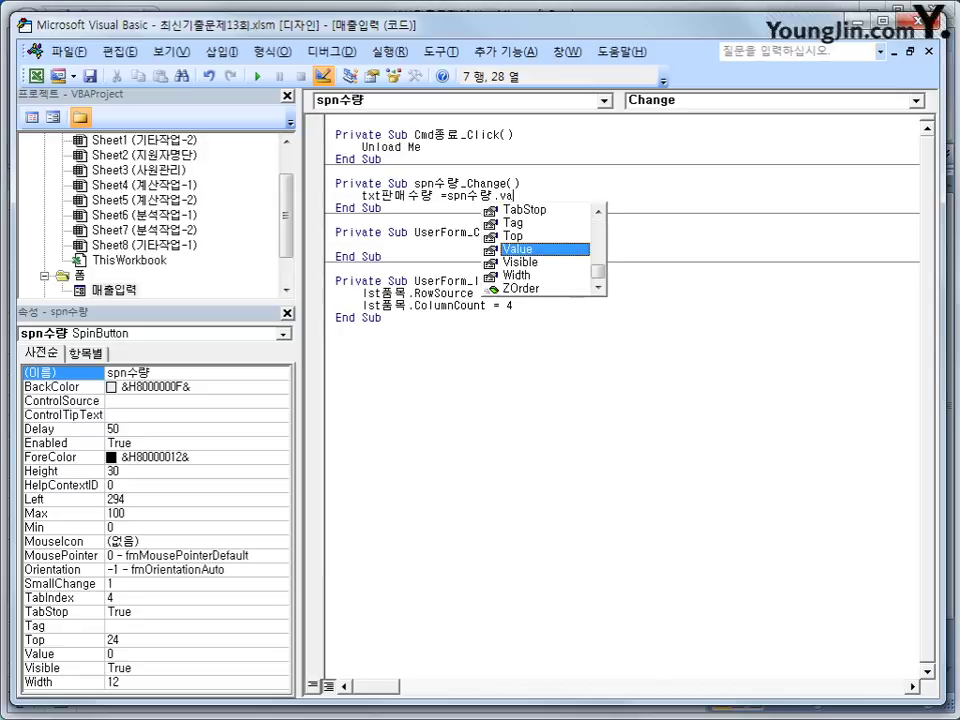
key(Tab)
key(Down)
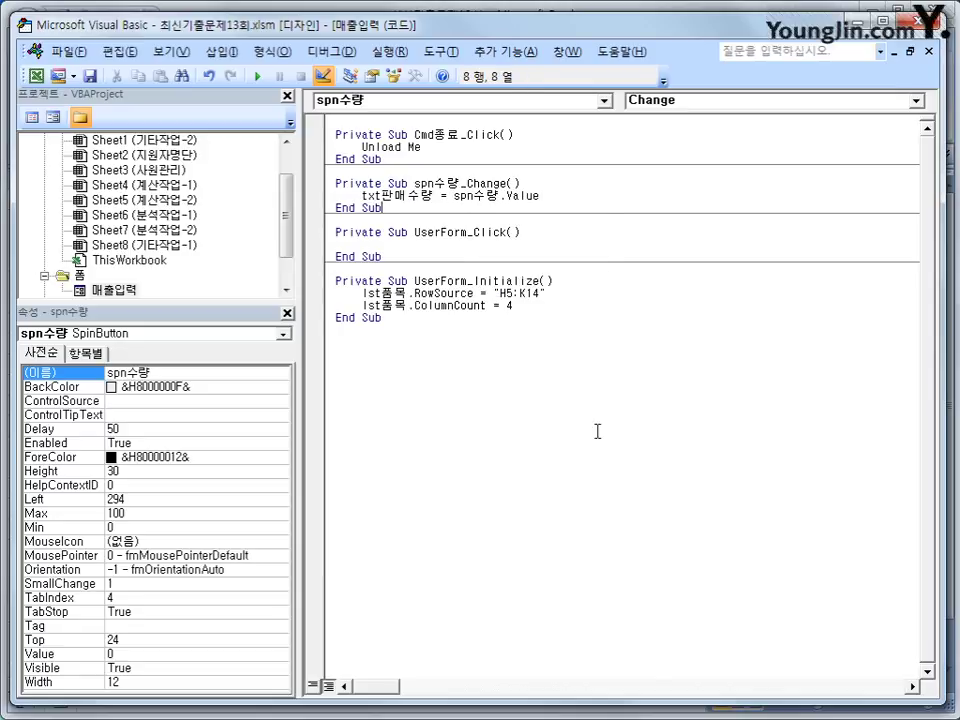
key(ctrl+End)
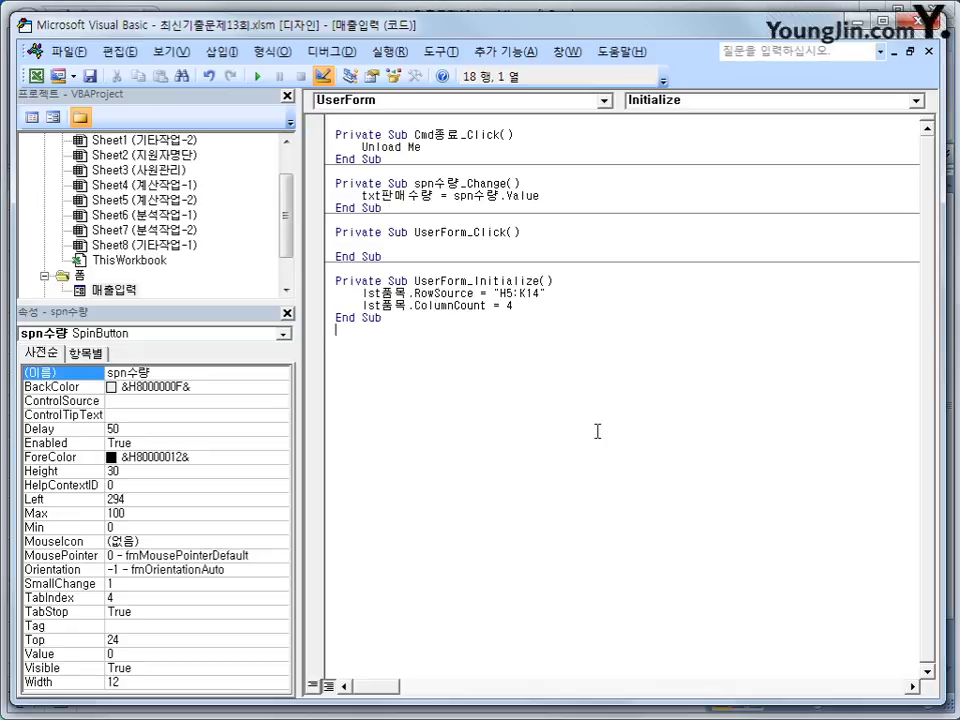
Open the 매출입력 form design and create the click event procedure for the 등록 button, cmd등록_Click
click(122, 290)
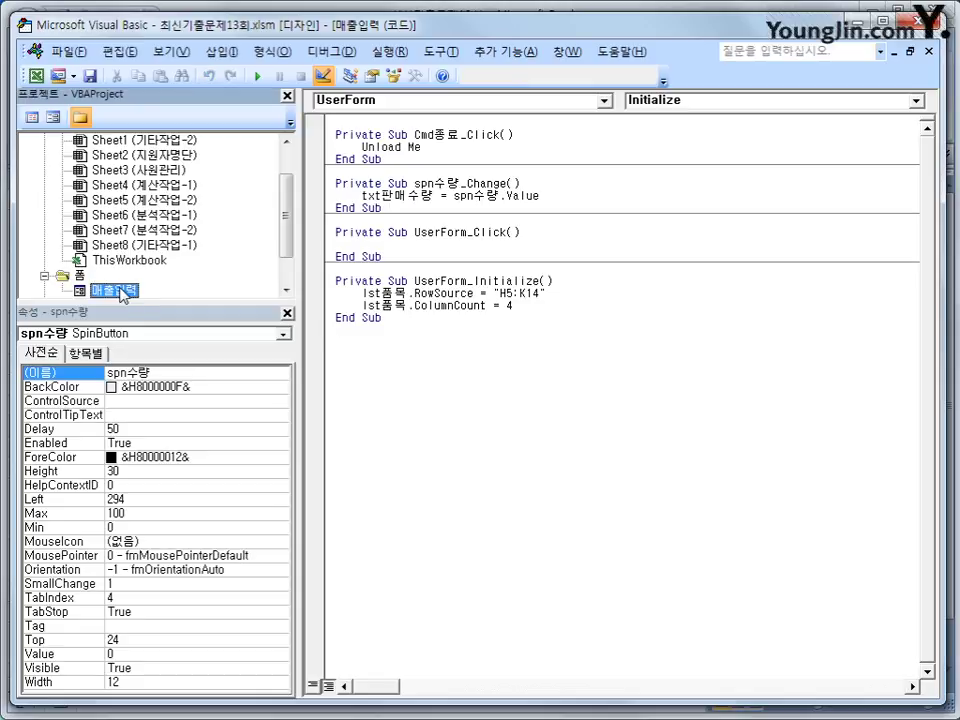
double_click(122, 290)
click(648, 247)
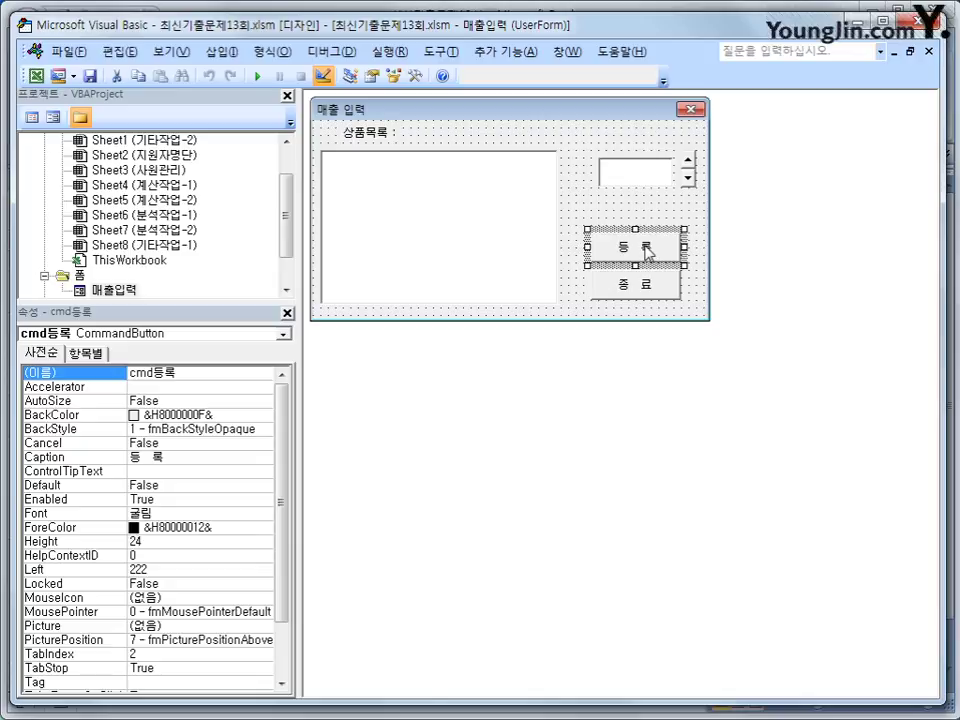
double_click(648, 250)
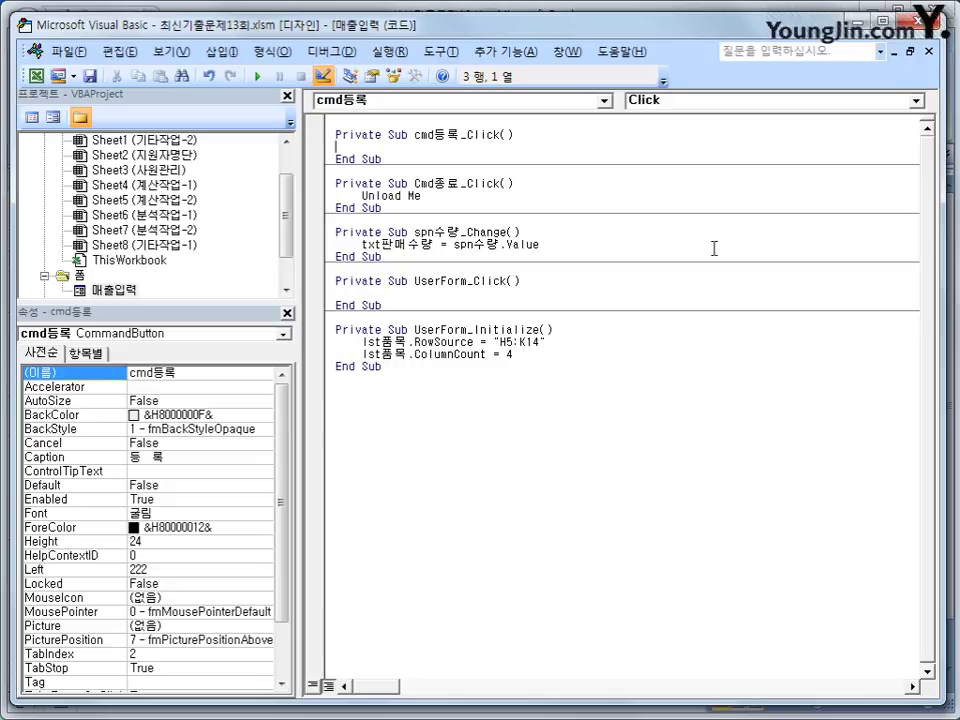
In cmd등록_Click, add the line i = Range("B5").CurrentRegion.Rows.Count + 5
key(Tab)
text(l)
text( =range)
text((")
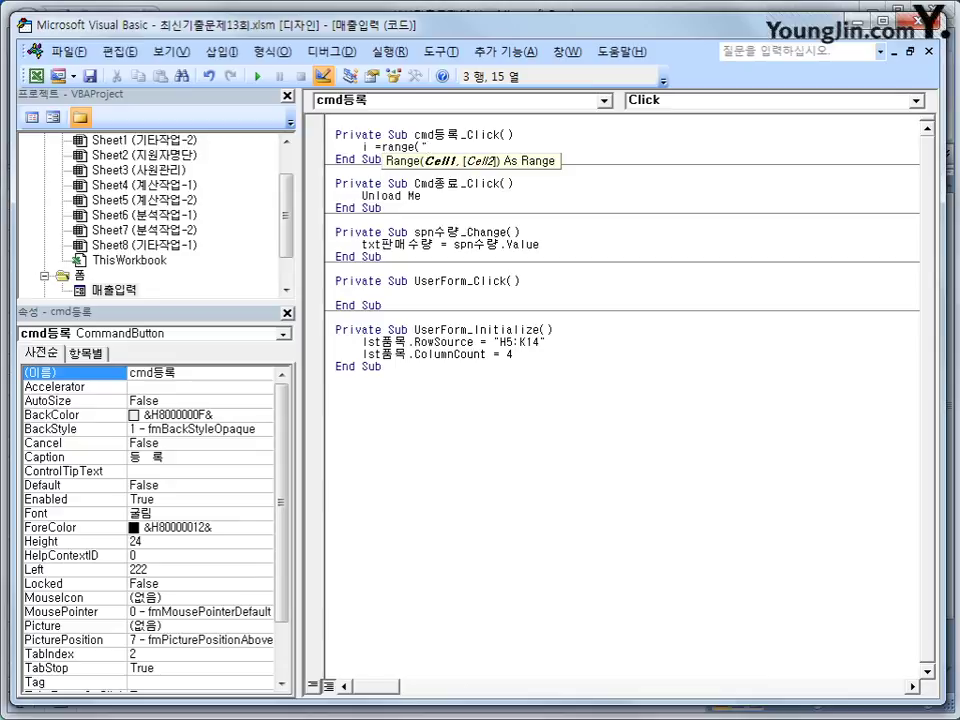
text(B5").cu)
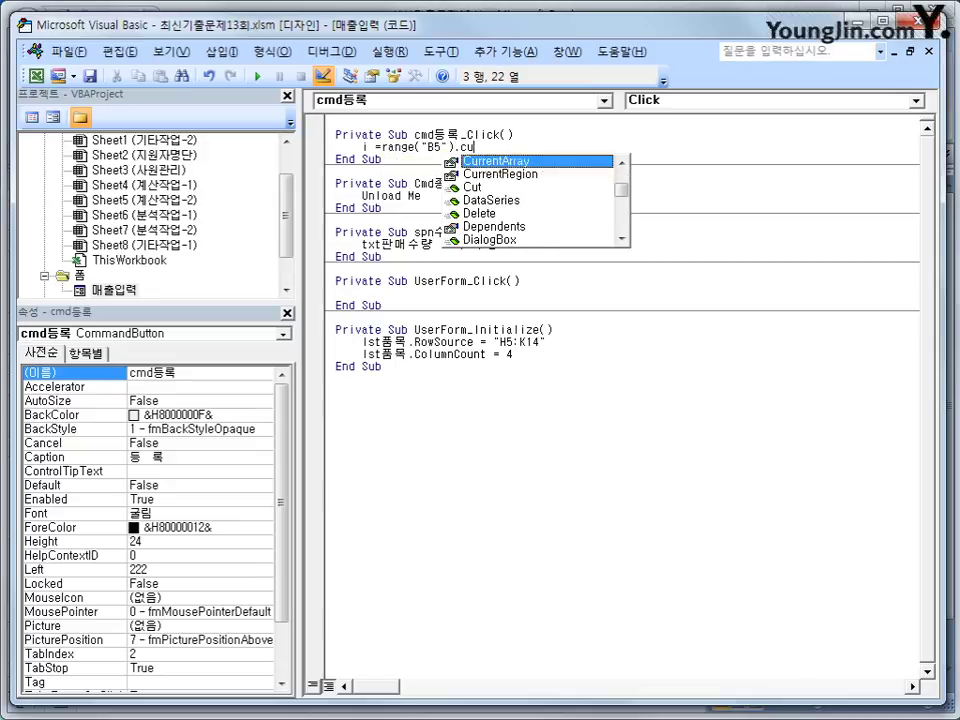
key(Down)
key(Tab)
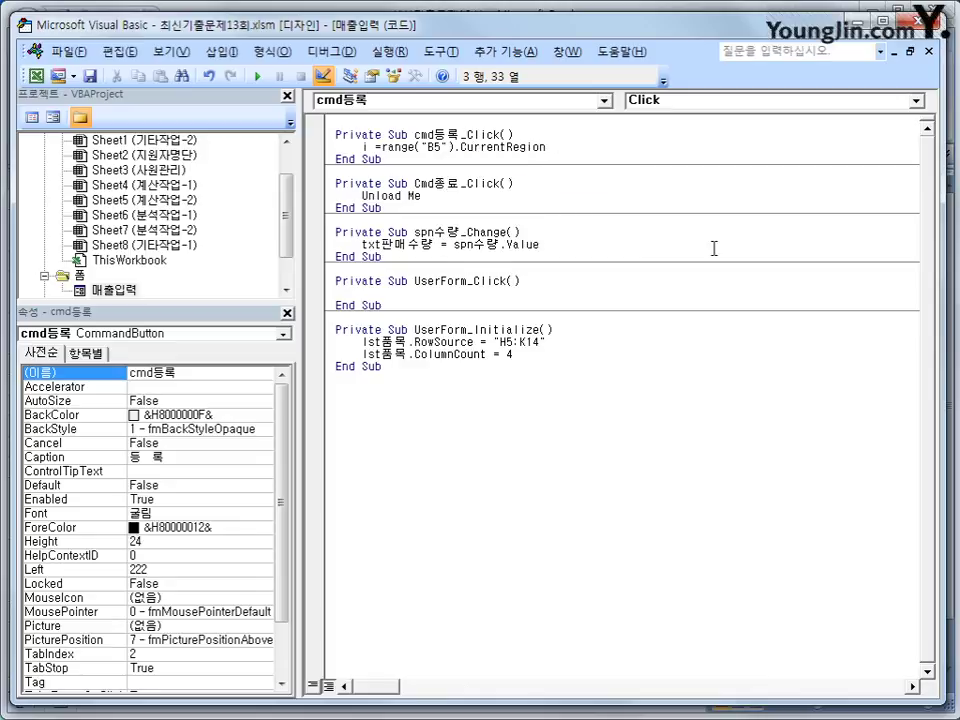
text(.CurrentRegion.)
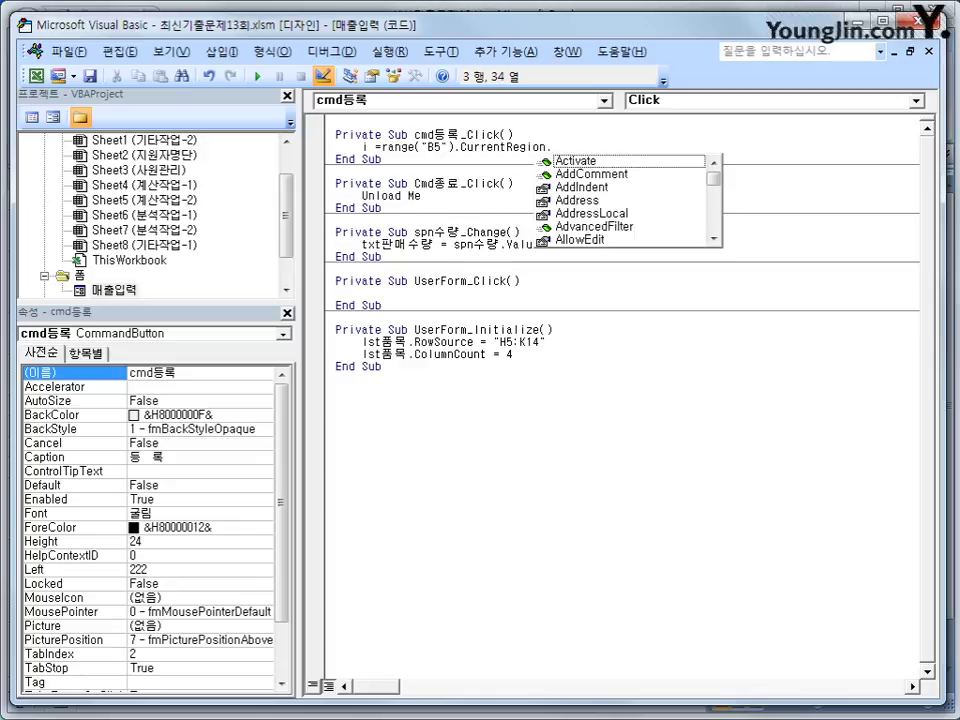
text(Rows.Count )
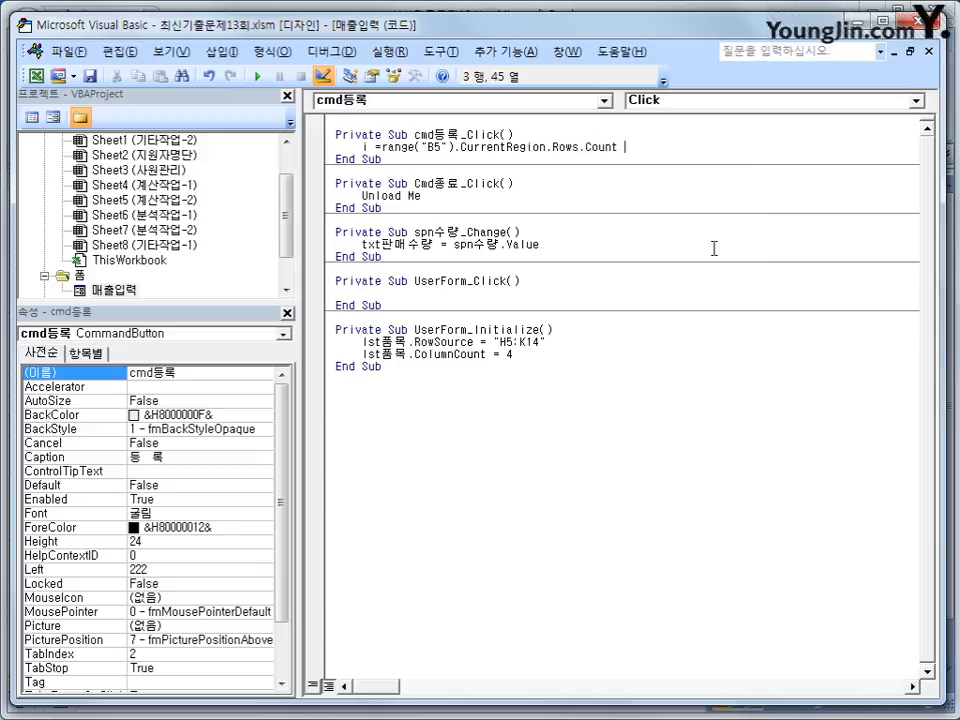
text(+5)
key(ctrl+End)
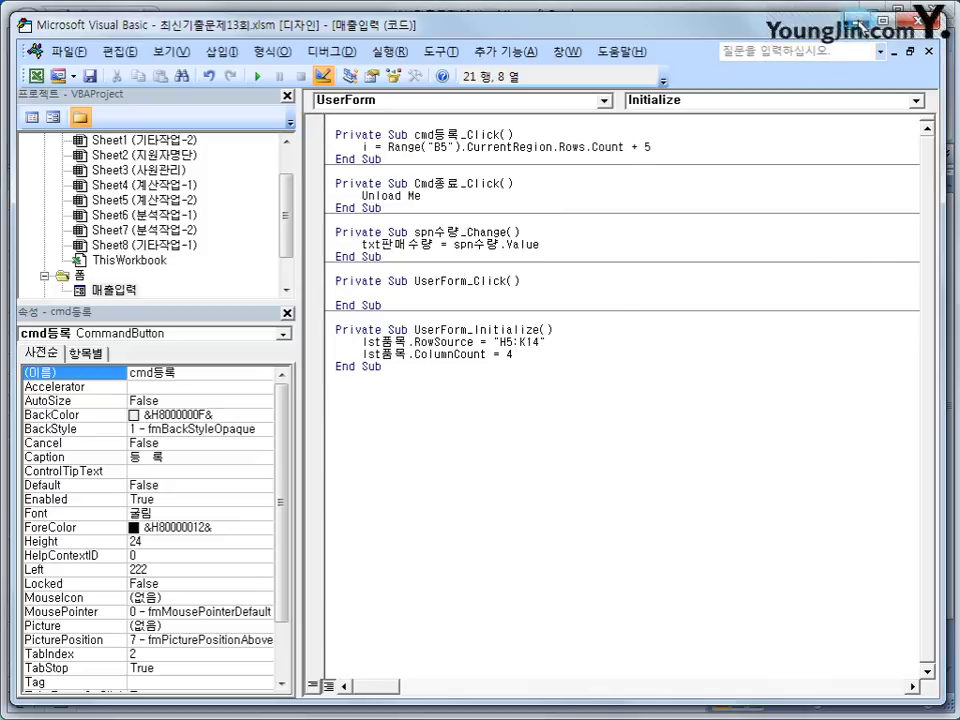
Switch to the Excel worksheet and examine the order table's extent from B5, its filled rows and its first empty row
key(alt+F11)
click(107, 281)
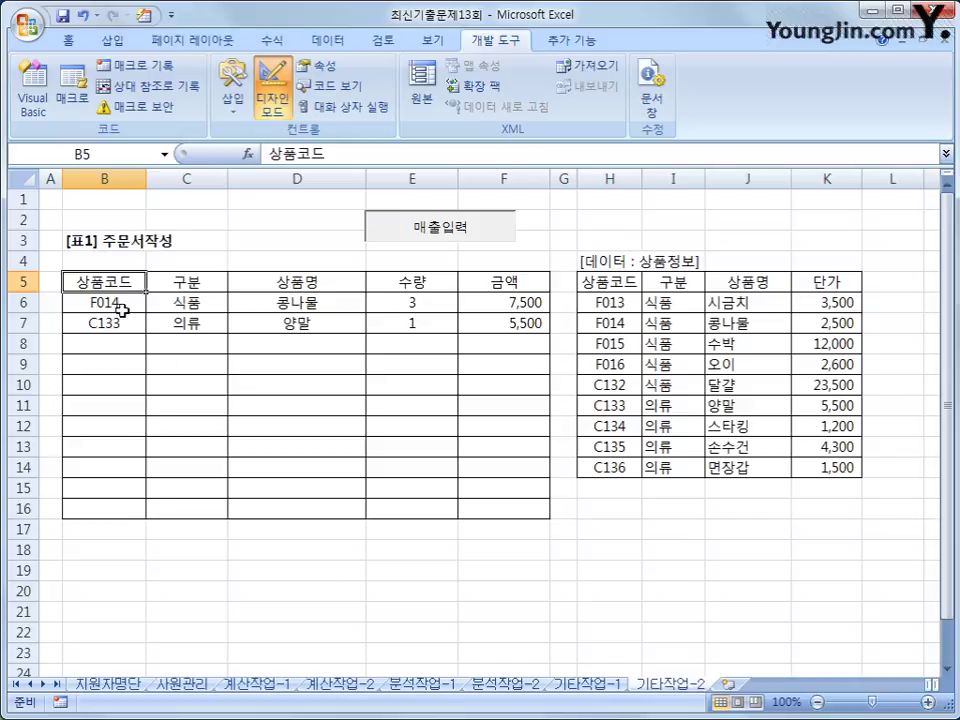
drag(118, 281, 519, 512)
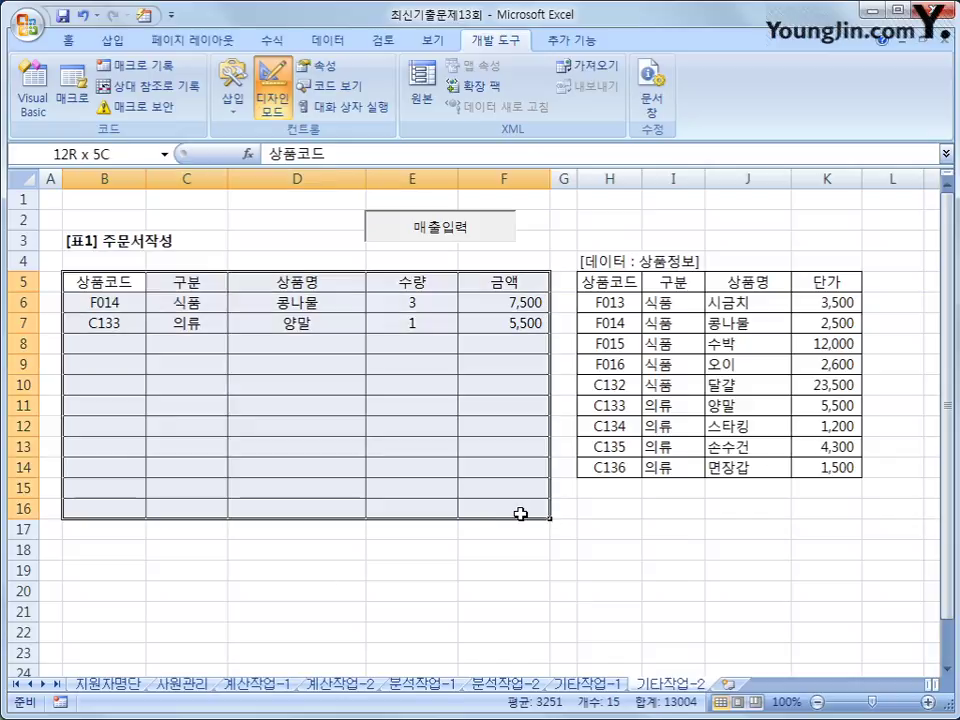
drag(124, 281, 516, 516)
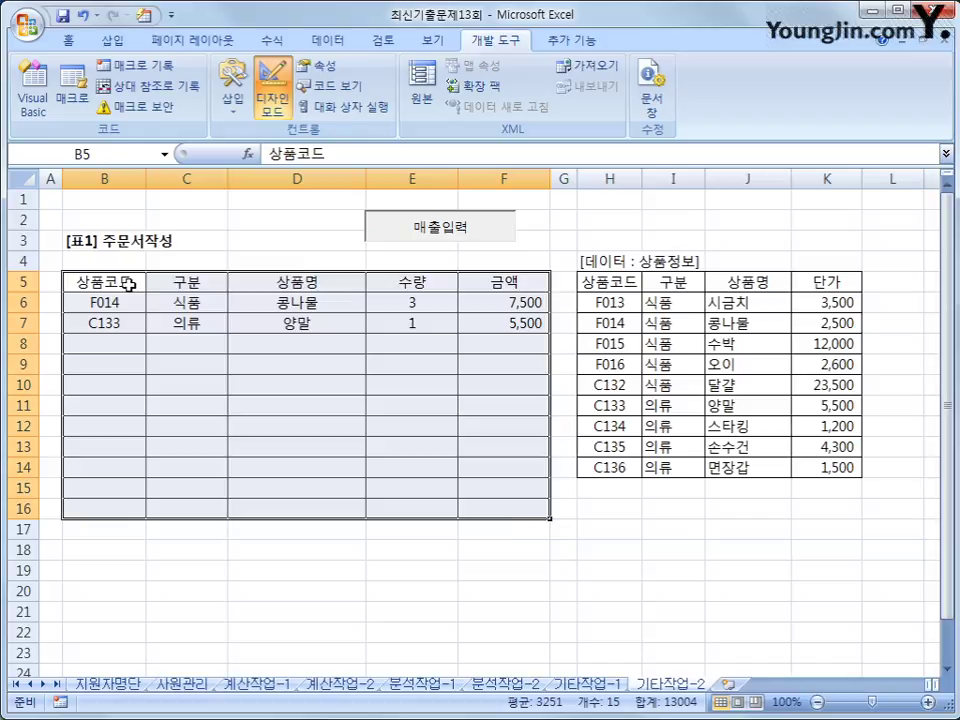
click(124, 279)
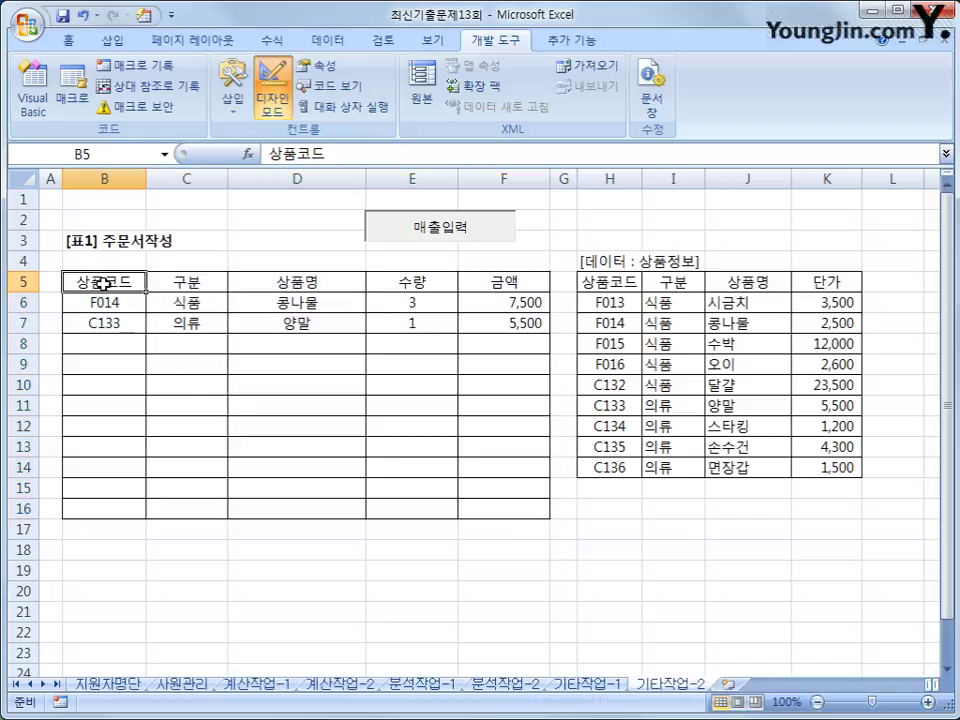
drag(104, 283, 534, 325)
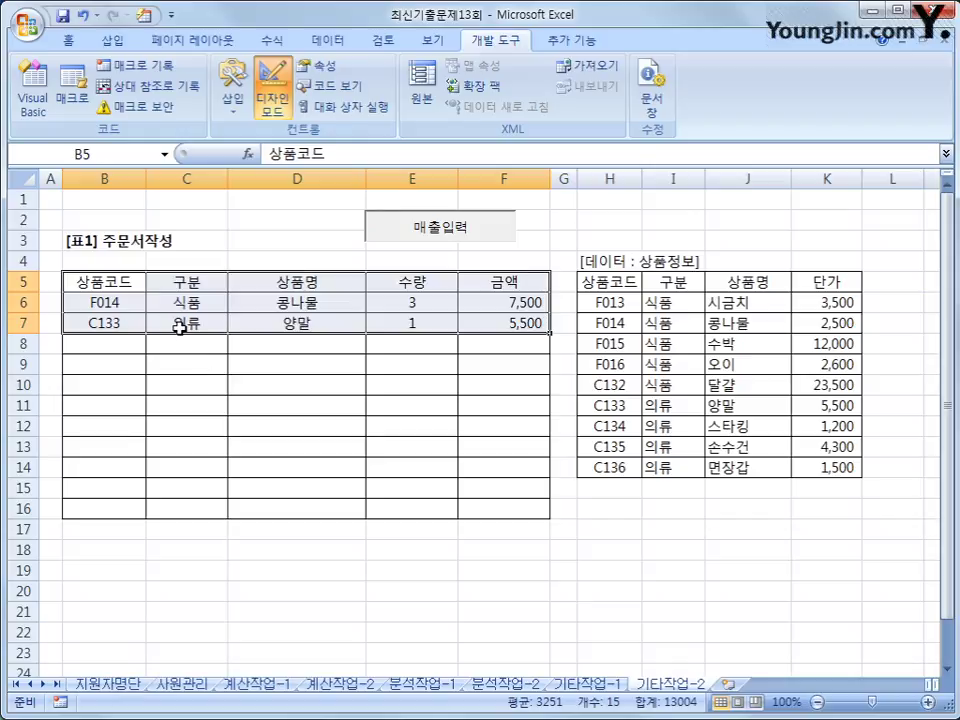
click(132, 344)
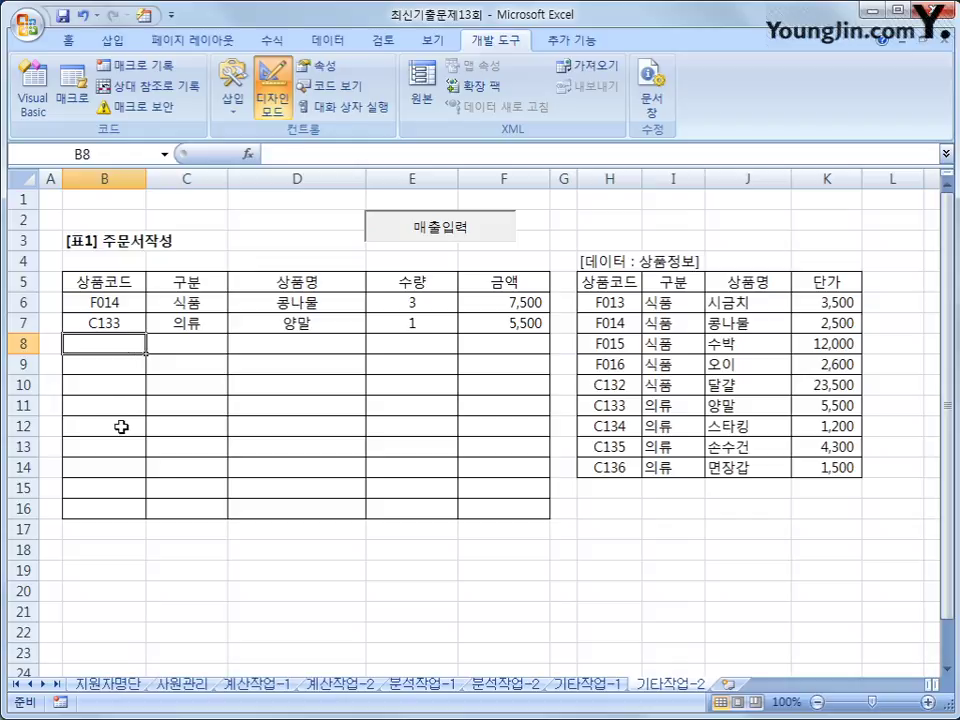
Examine the rows above the order table, B1 to B4, against the first empty entry row at B8
click(97, 243)
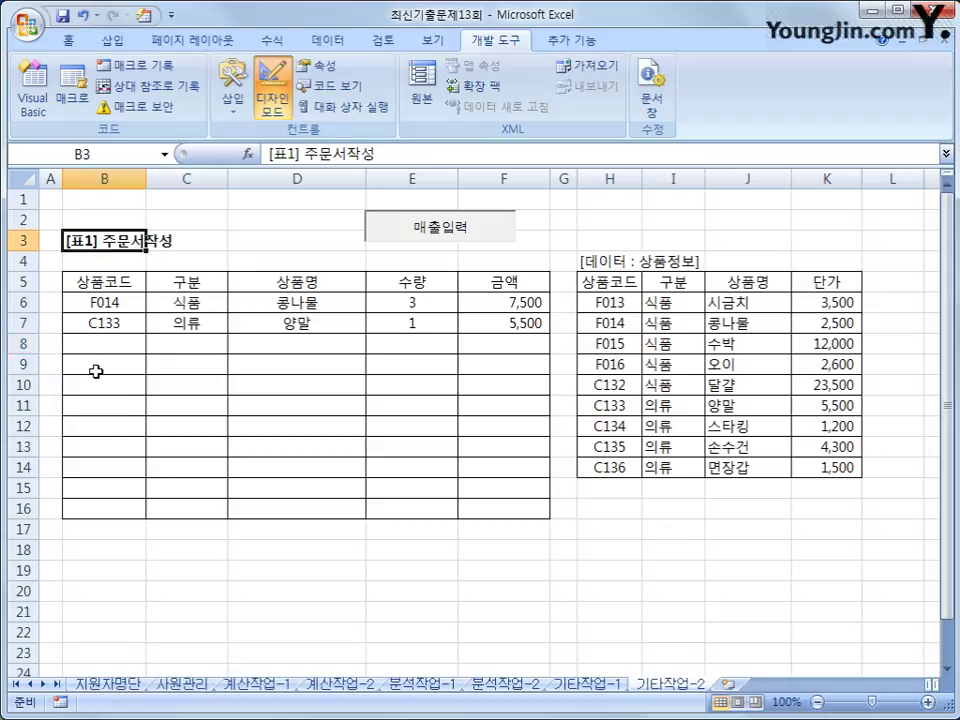
drag(101, 198, 101, 260)
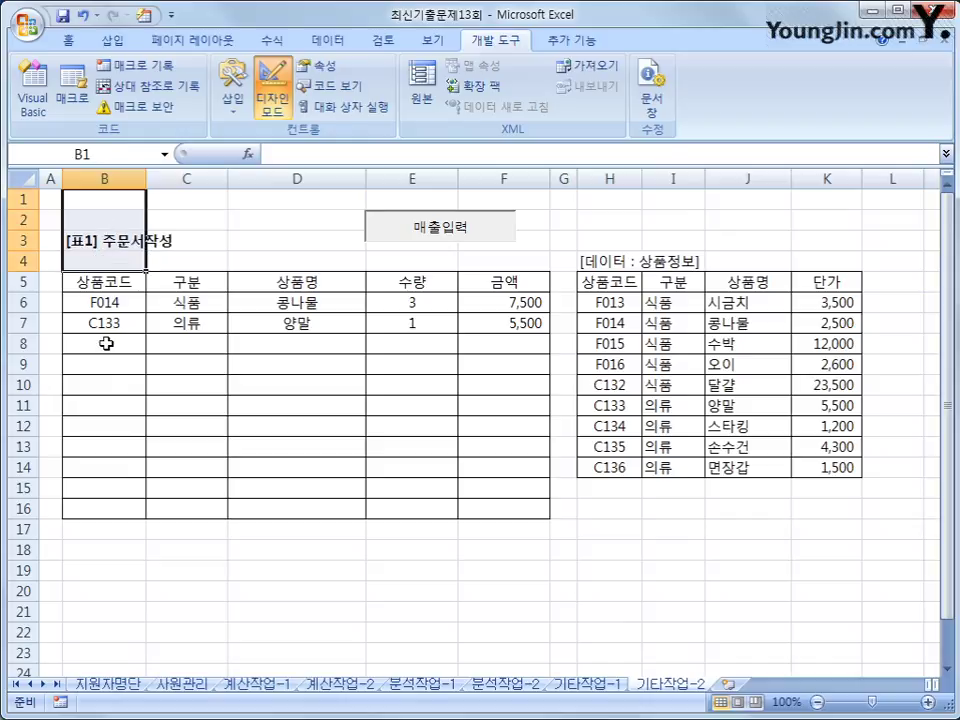
click(110, 262)
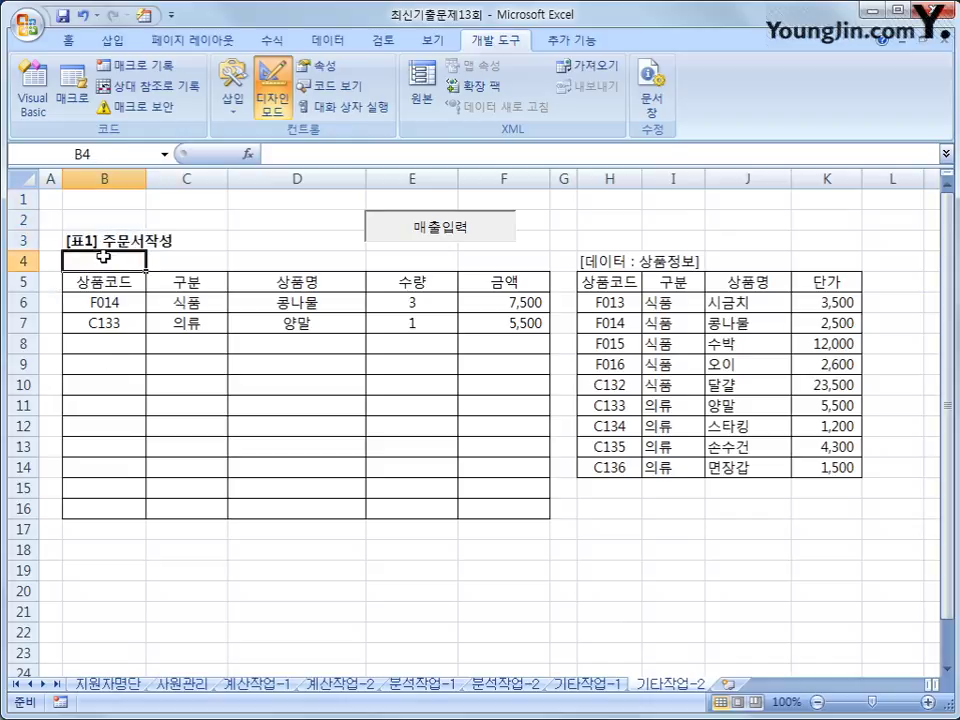
drag(88, 265, 545, 262)
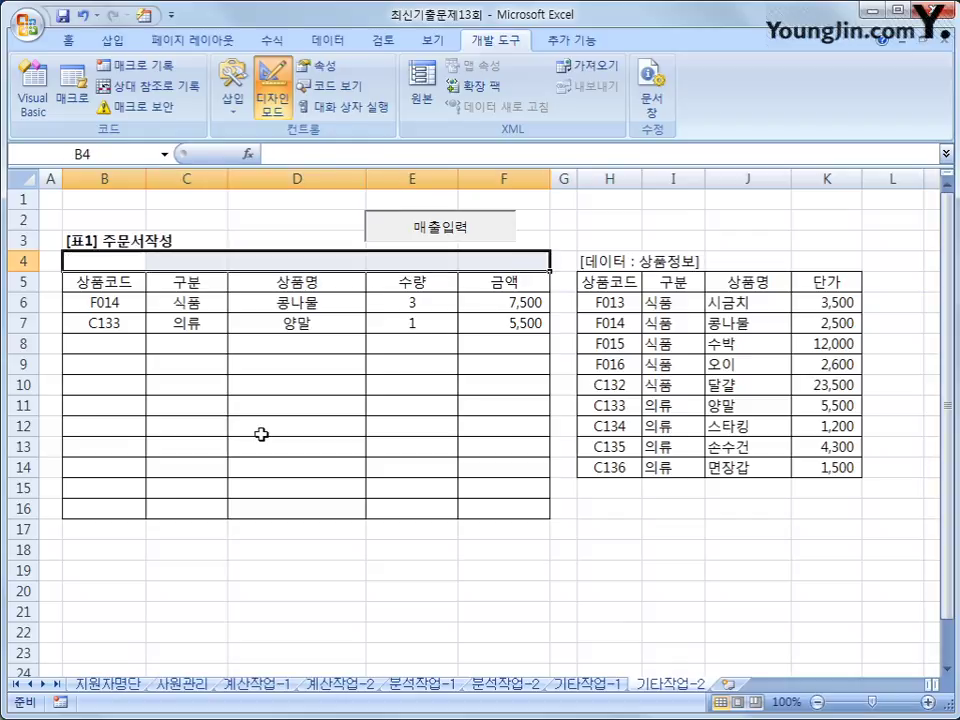
click(112, 218)
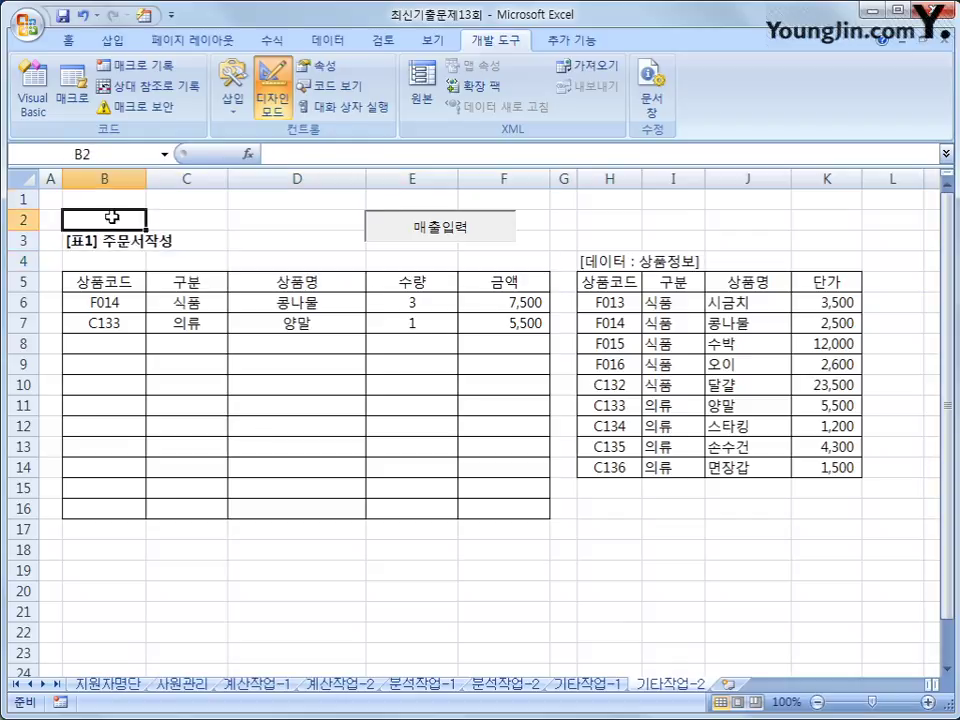
click(111, 238)
click(111, 256)
click(112, 241)
click(115, 217)
click(113, 199)
click(115, 219)
click(115, 245)
click(112, 259)
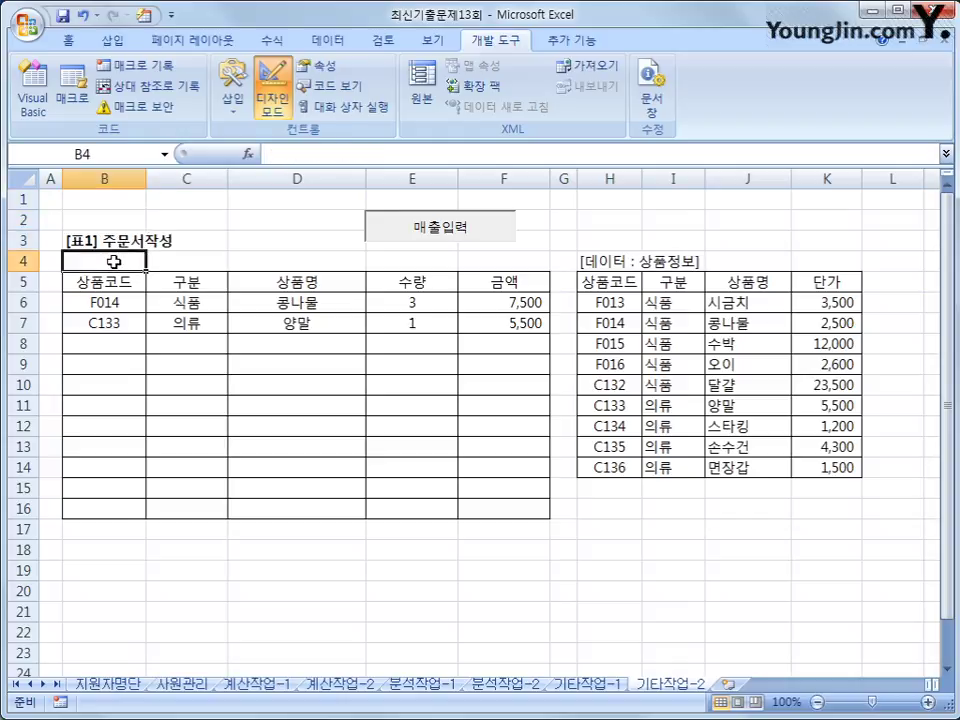
click(98, 343)
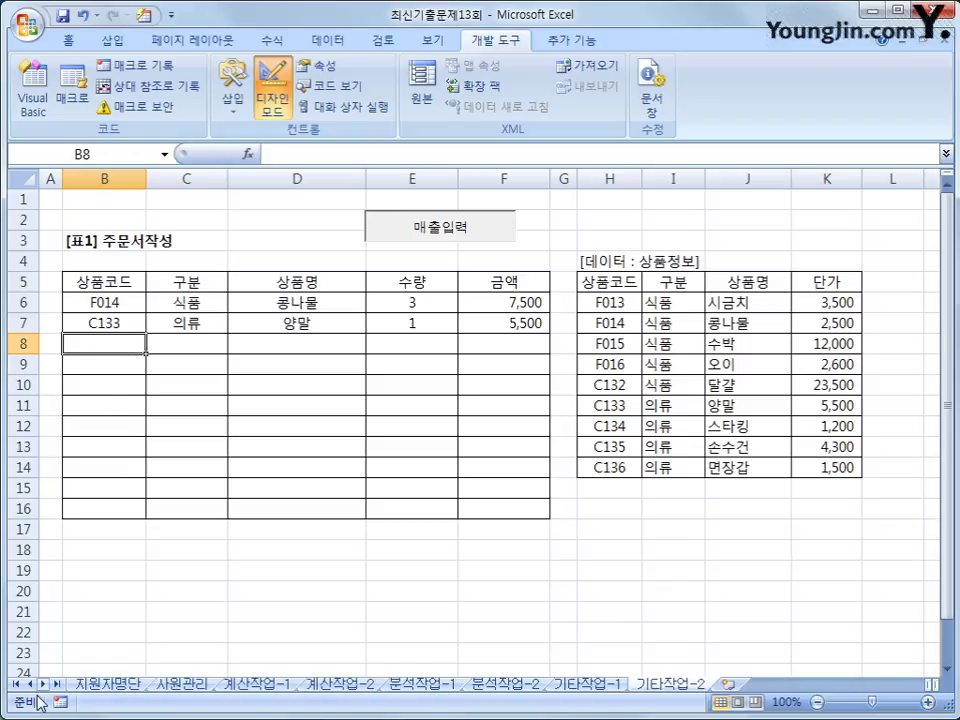
Return to the Visual Basic editor and add iRow = lst품목.ListIndex + 5 to cmd등록_Click, one blank line below the i assignment
key(alt+F11)
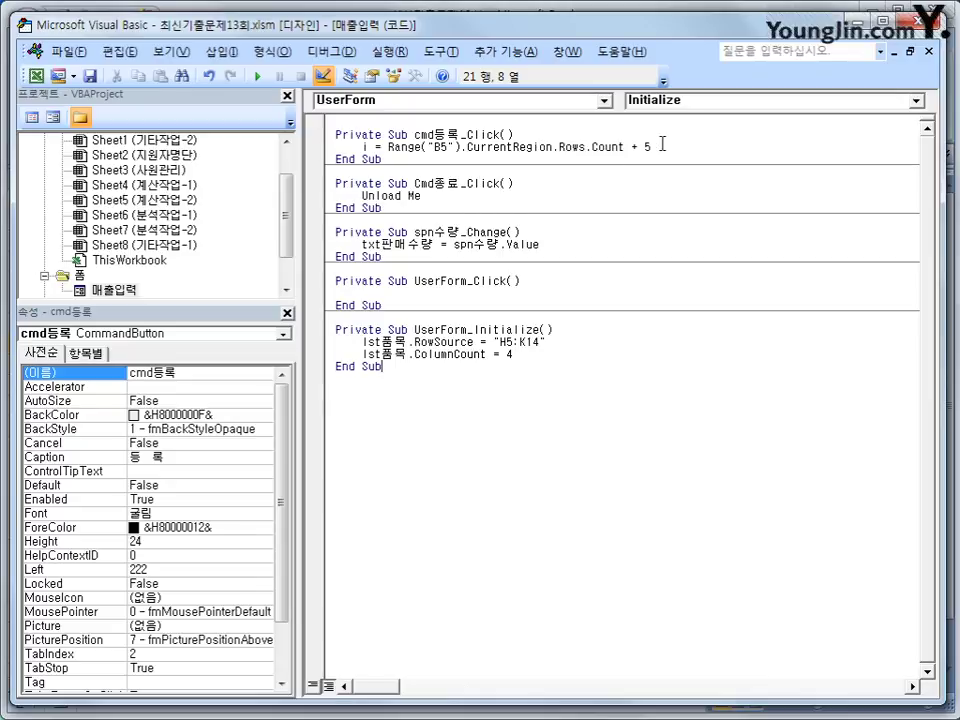
click(726, 148)
key(Return)
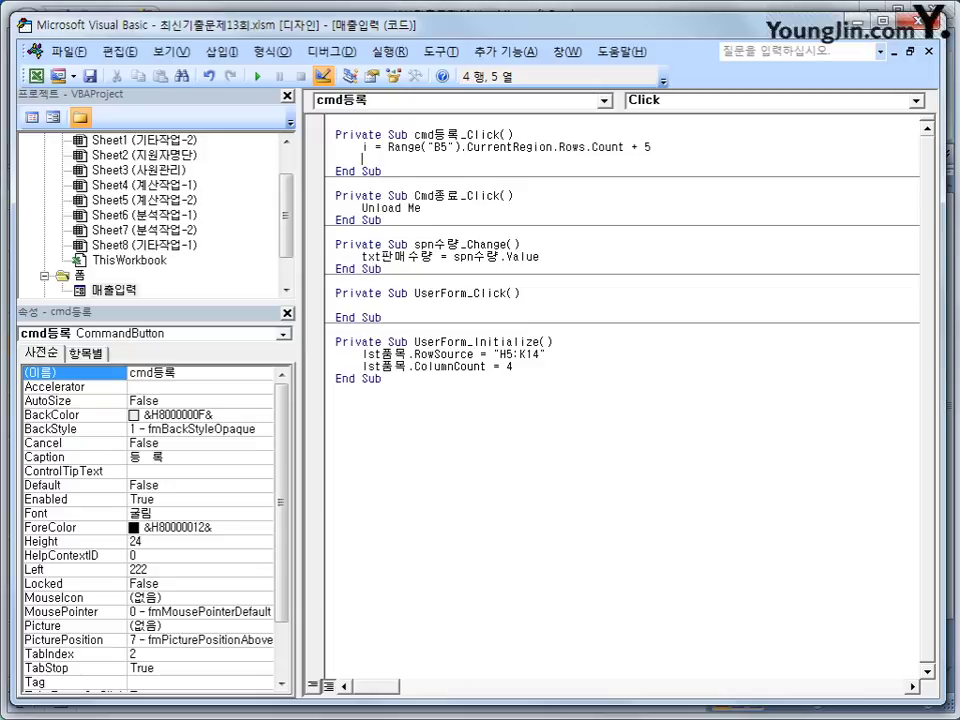
key(Return)
text(iRow)
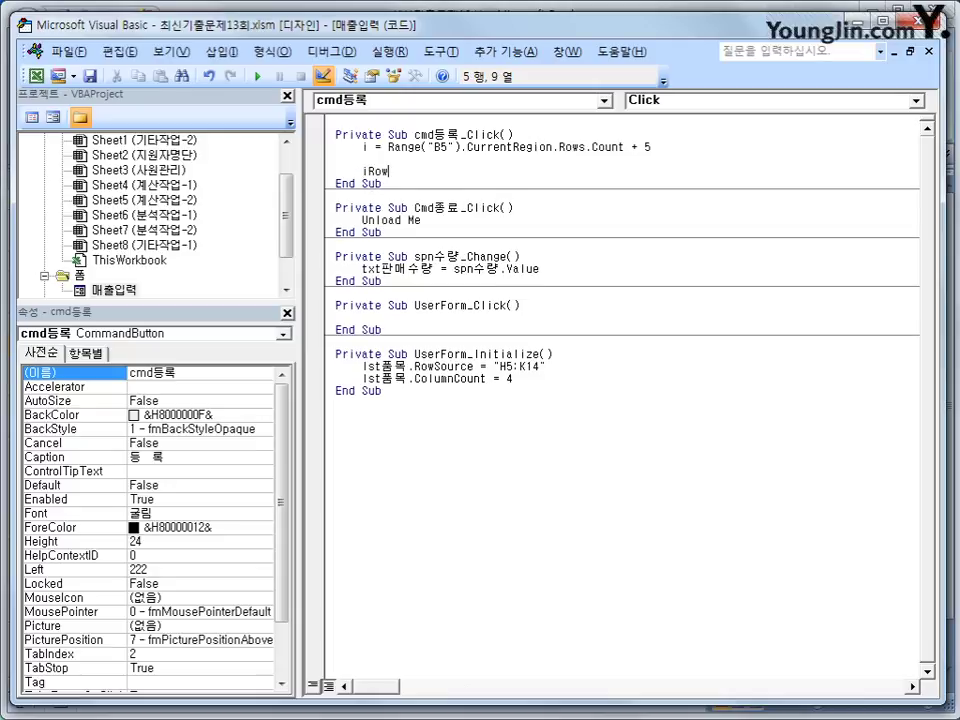
text( =lst품목.)
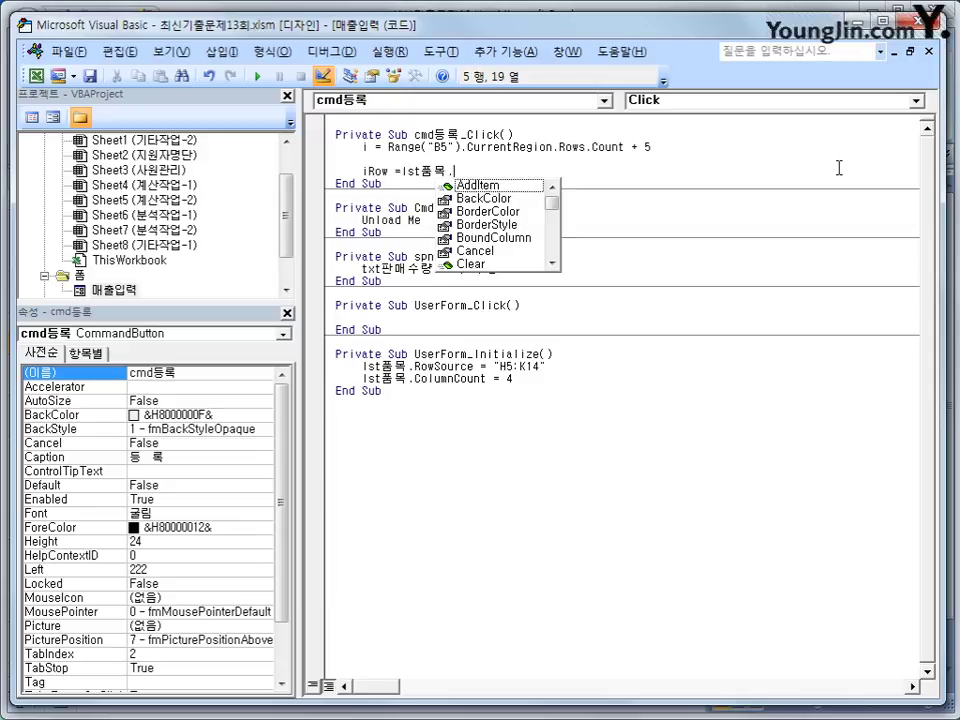
text(listIndex )
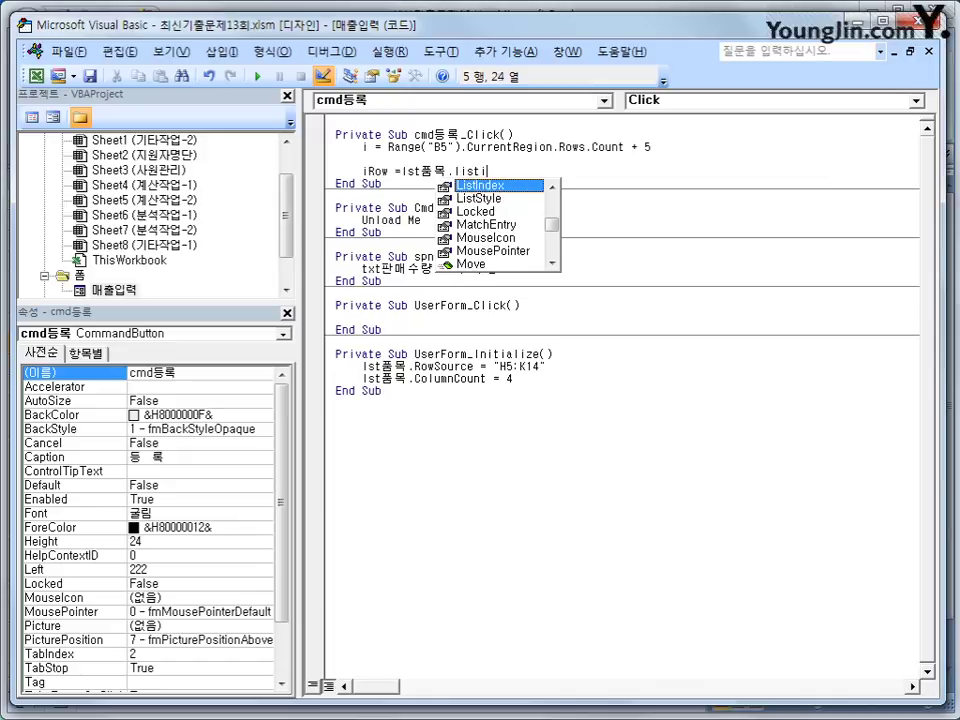
text(+)
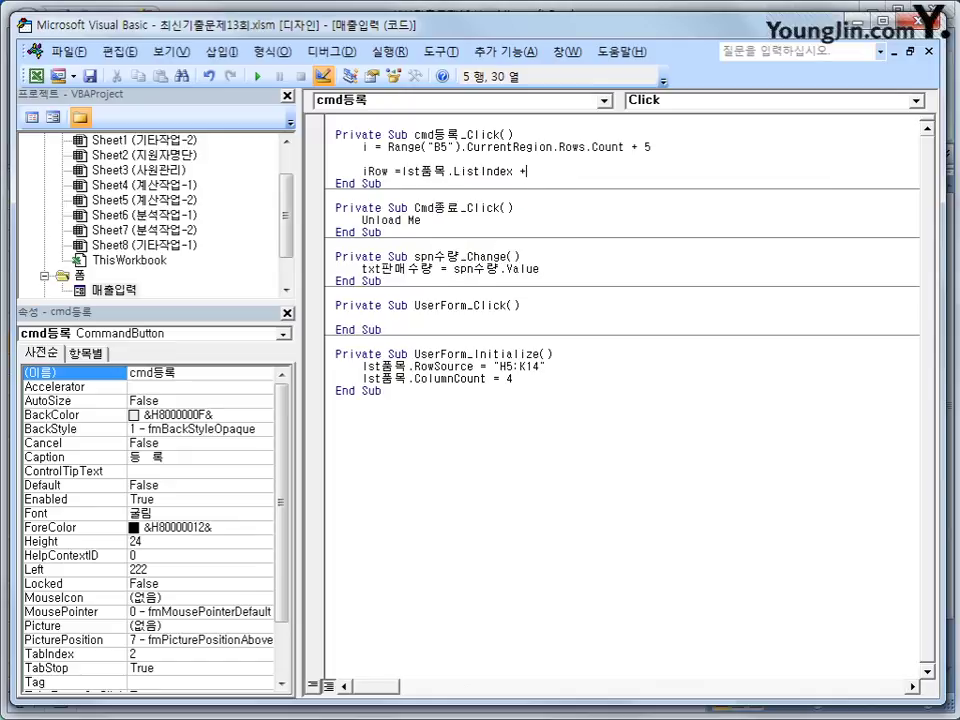
text( 5)
click(668, 292)
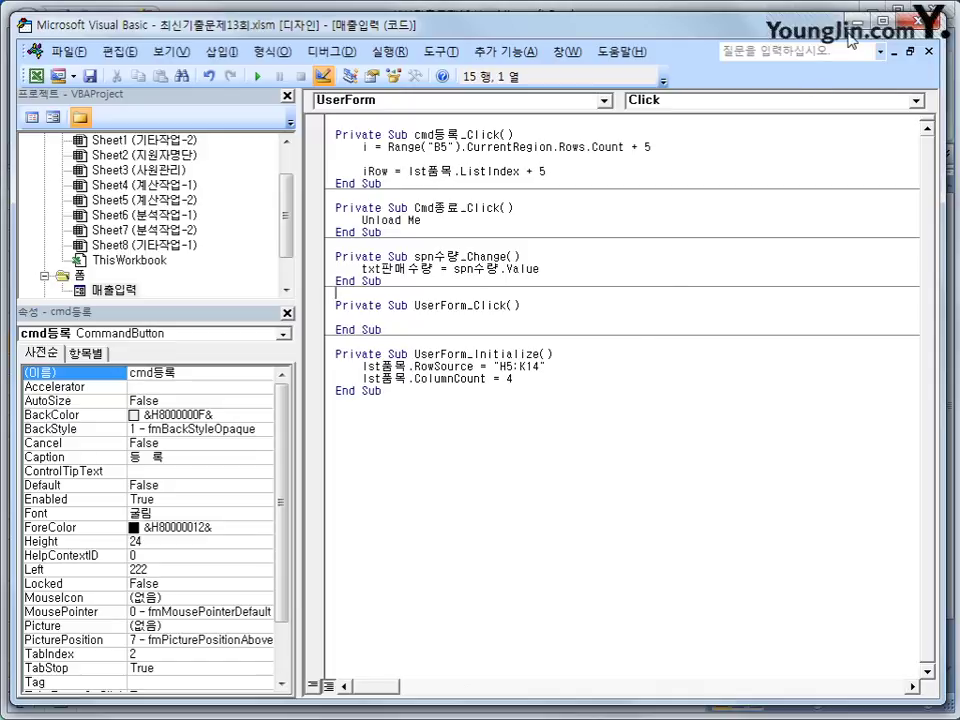
Switch to the Excel worksheet, turn off design mode, and open the 매출입력 form, moving it clear of the product table
click(36, 75)
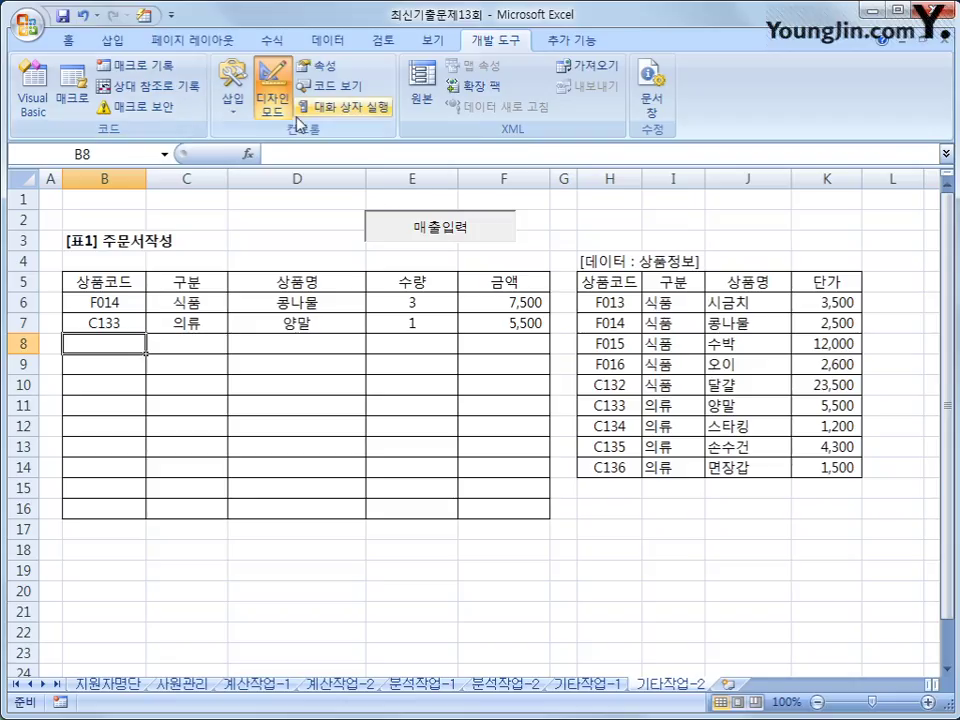
click(272, 95)
click(443, 388)
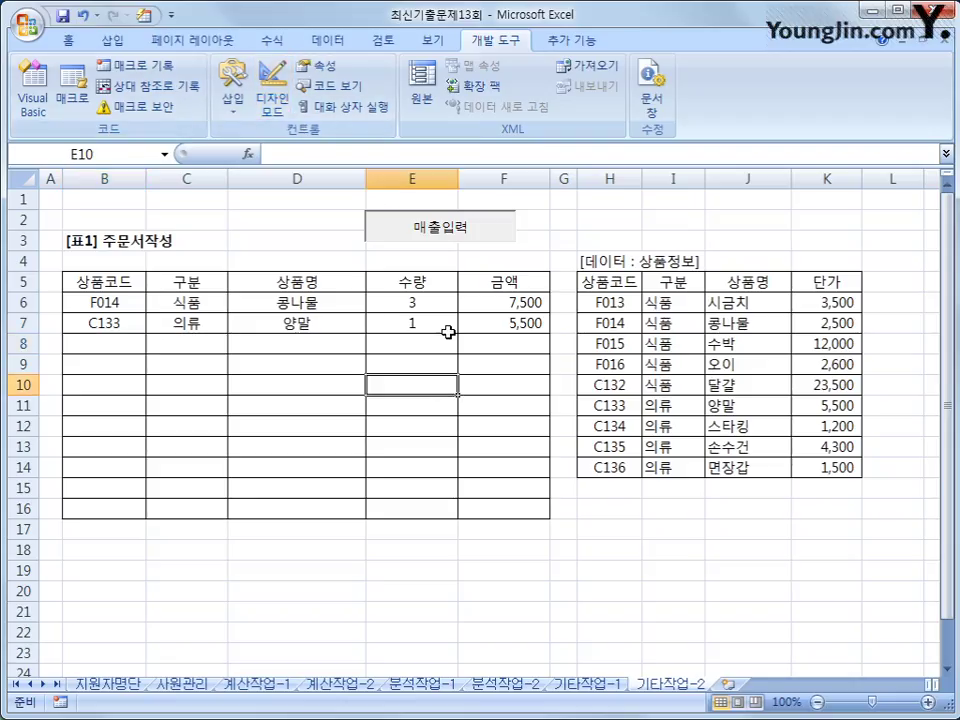
click(457, 236)
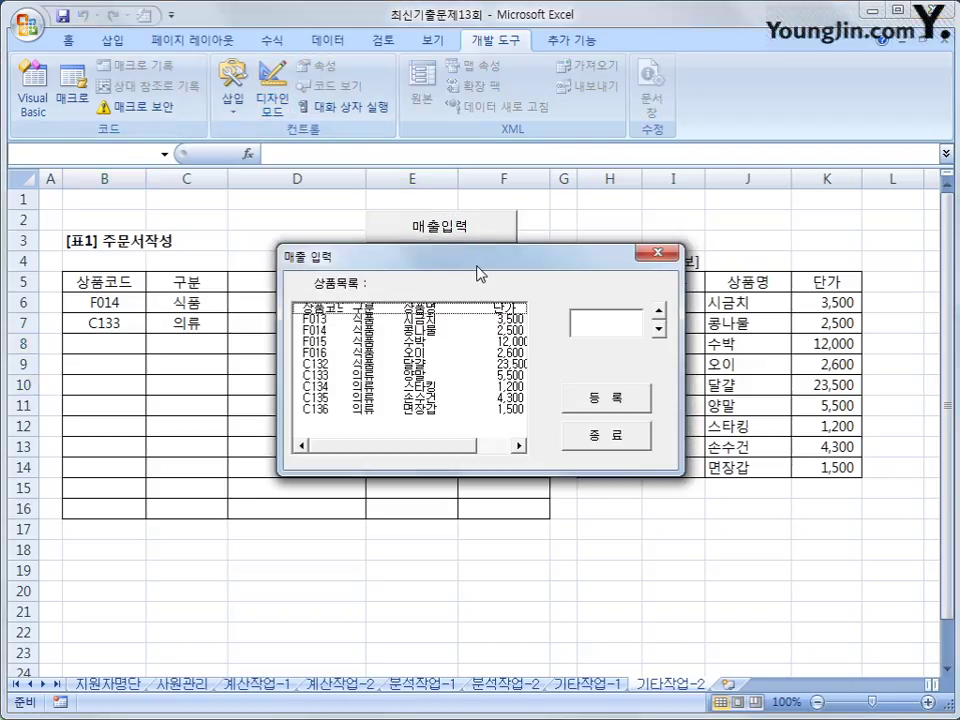
drag(480, 273, 464, 385)
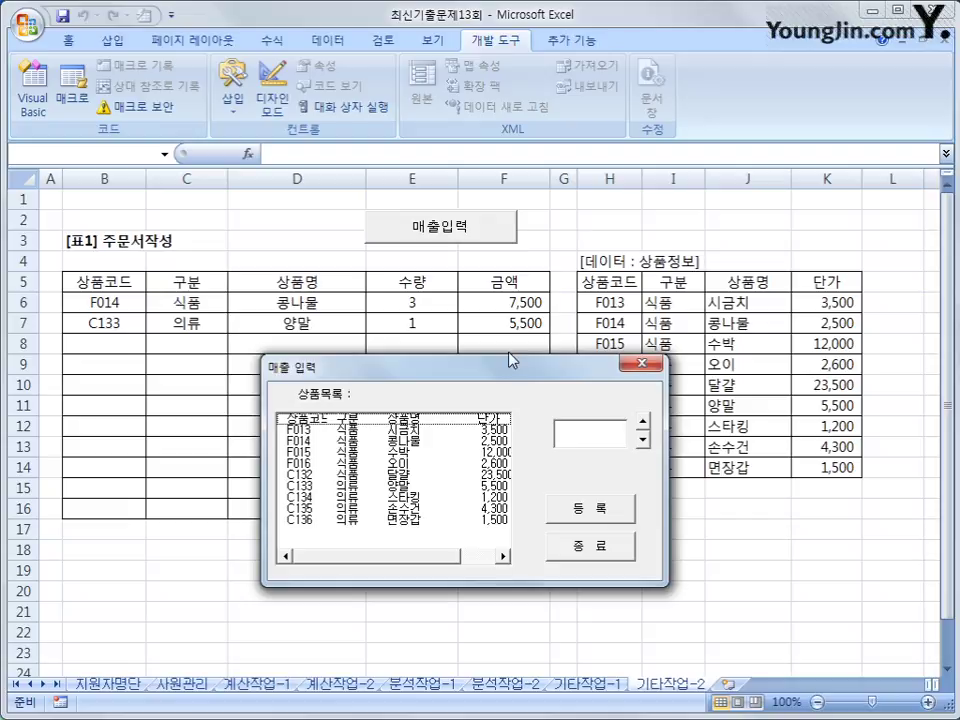
drag(512, 360, 439, 337)
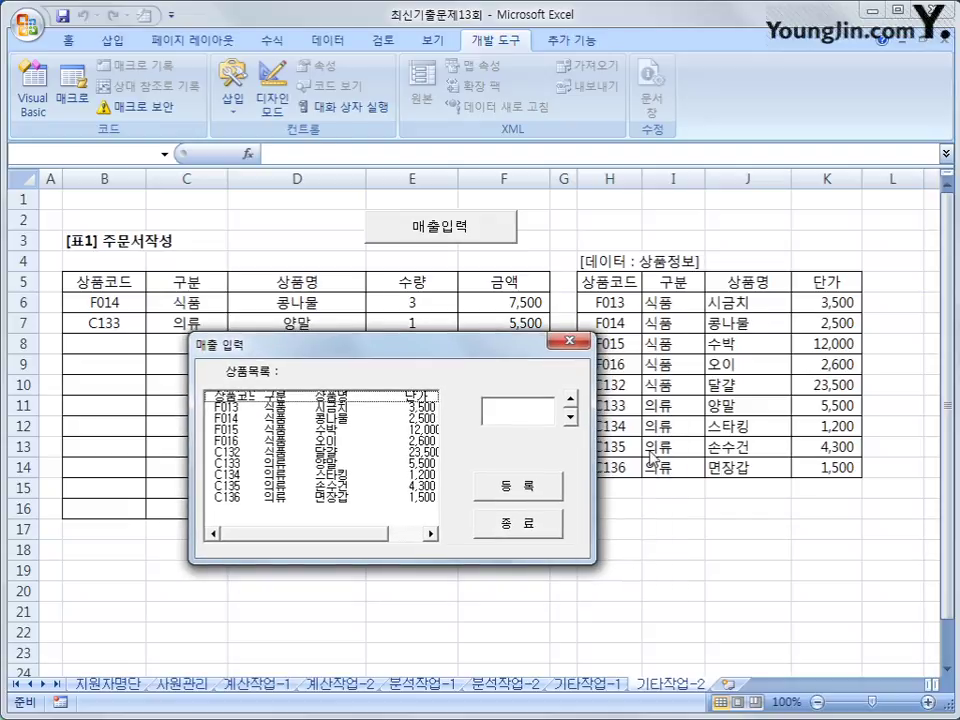
Select the form's product list rows in turn, from the header through C136, to examine how ListIndex counts them
click(225, 397)
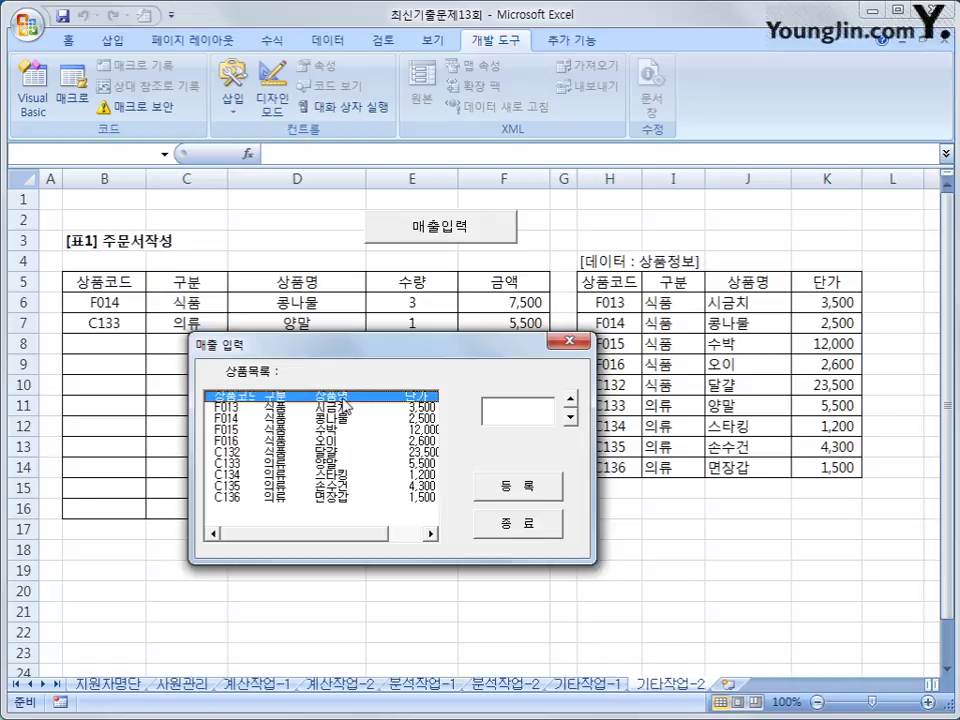
click(248, 408)
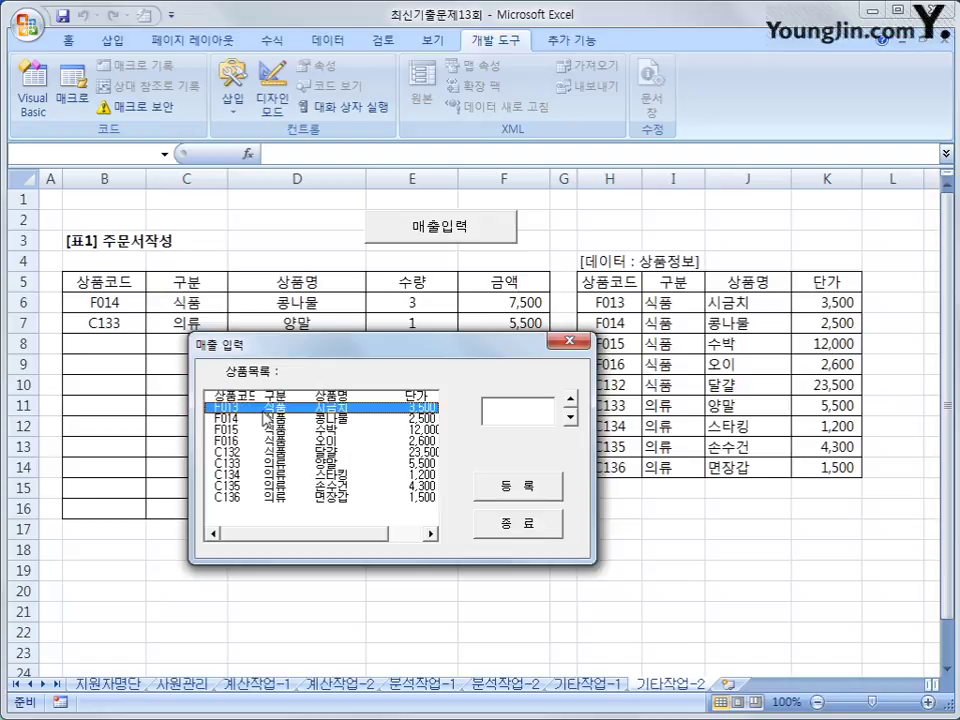
click(255, 420)
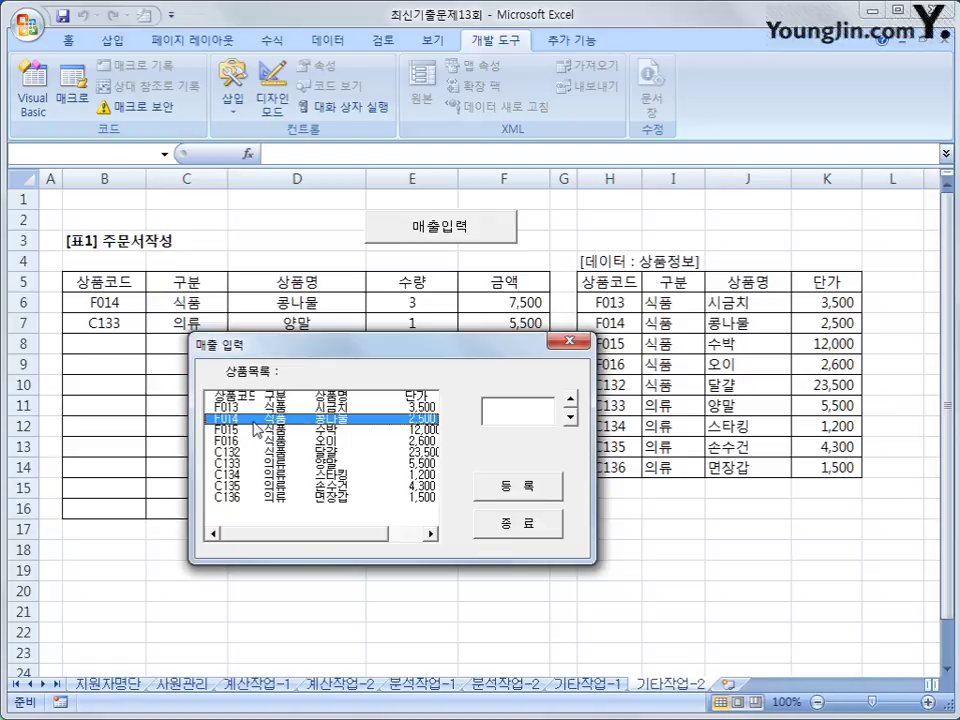
click(255, 430)
click(251, 441)
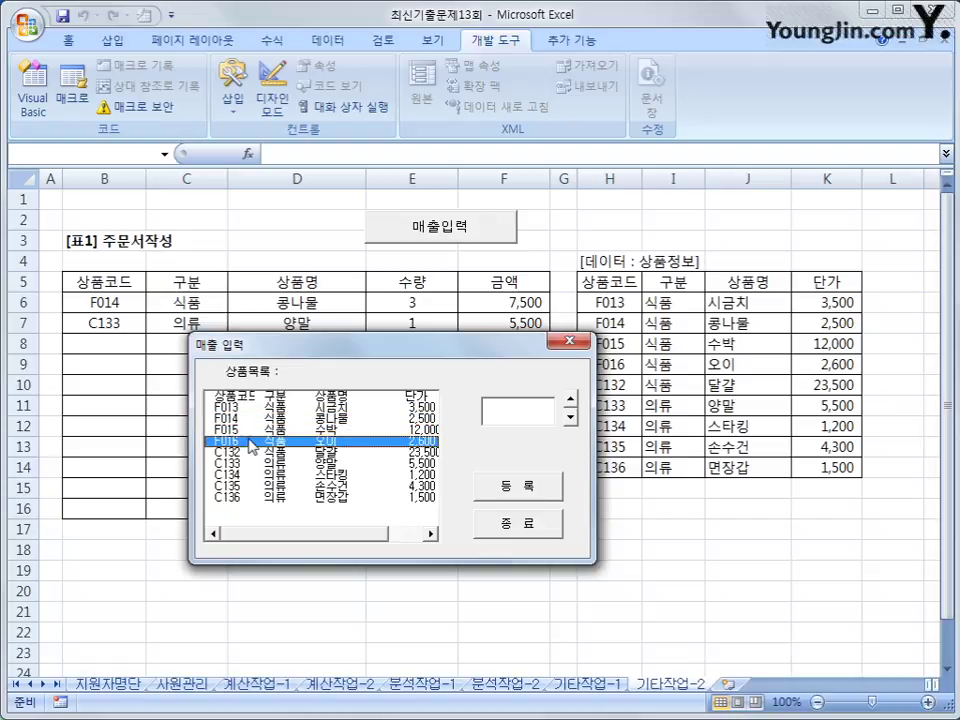
click(252, 452)
click(252, 463)
click(252, 474)
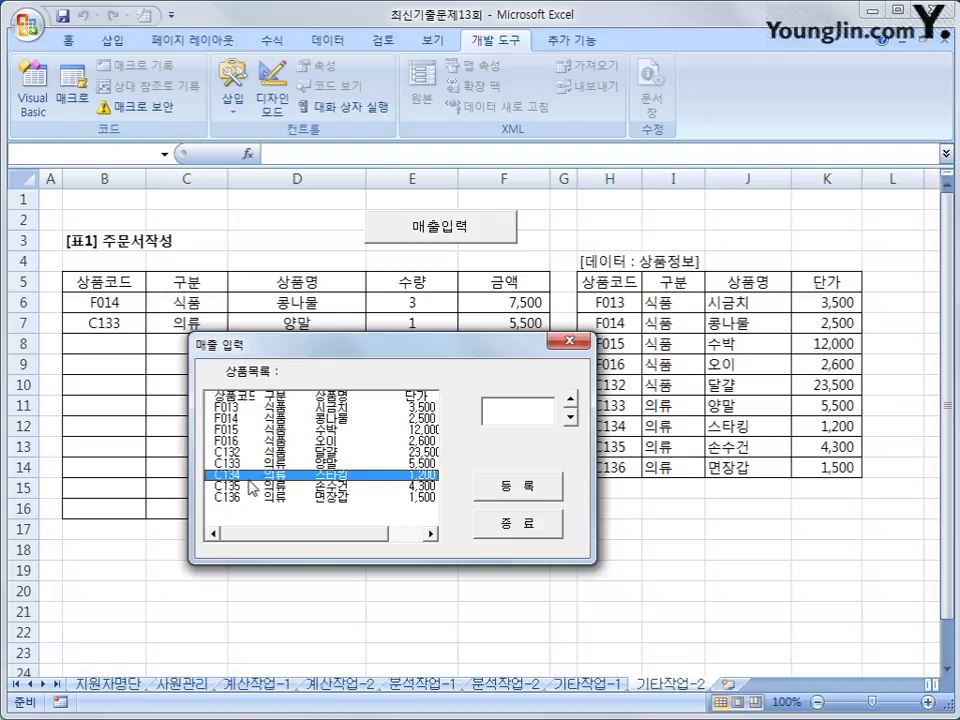
click(252, 485)
click(252, 496)
click(269, 396)
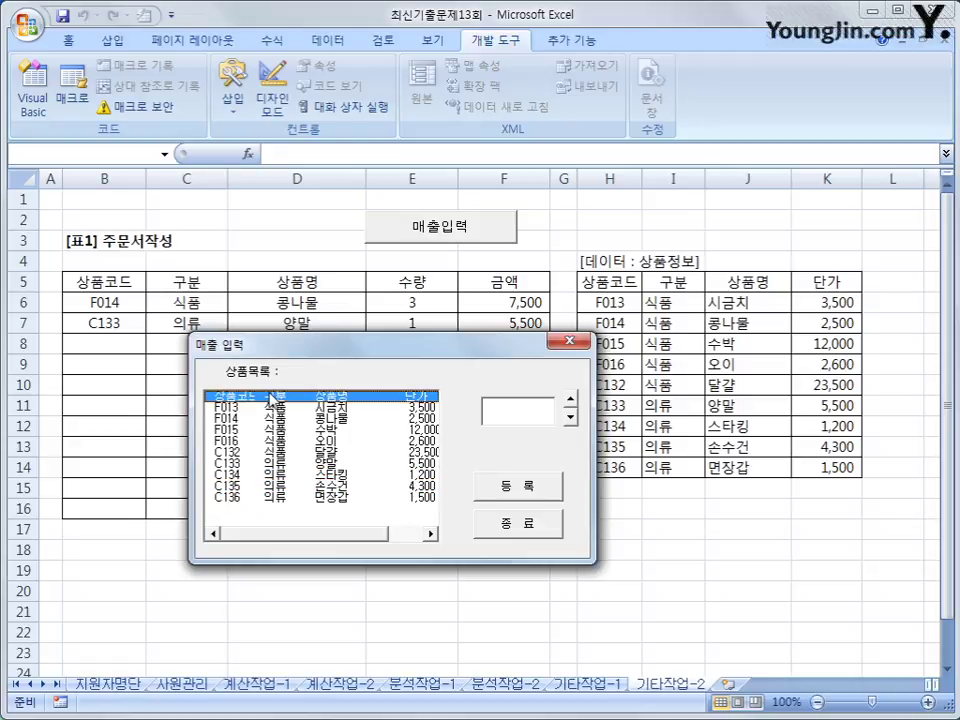
click(271, 408)
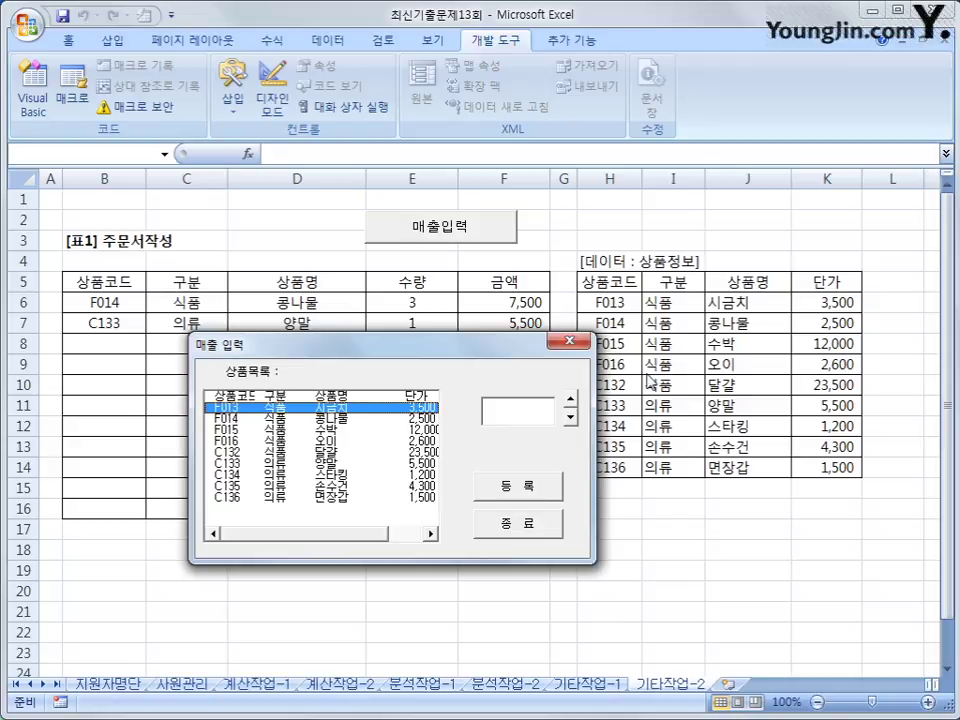
Close the 매출 입력 form and examine the first product row, H6:K6, in the worksheet's product table
click(569, 342)
drag(608, 304, 833, 302)
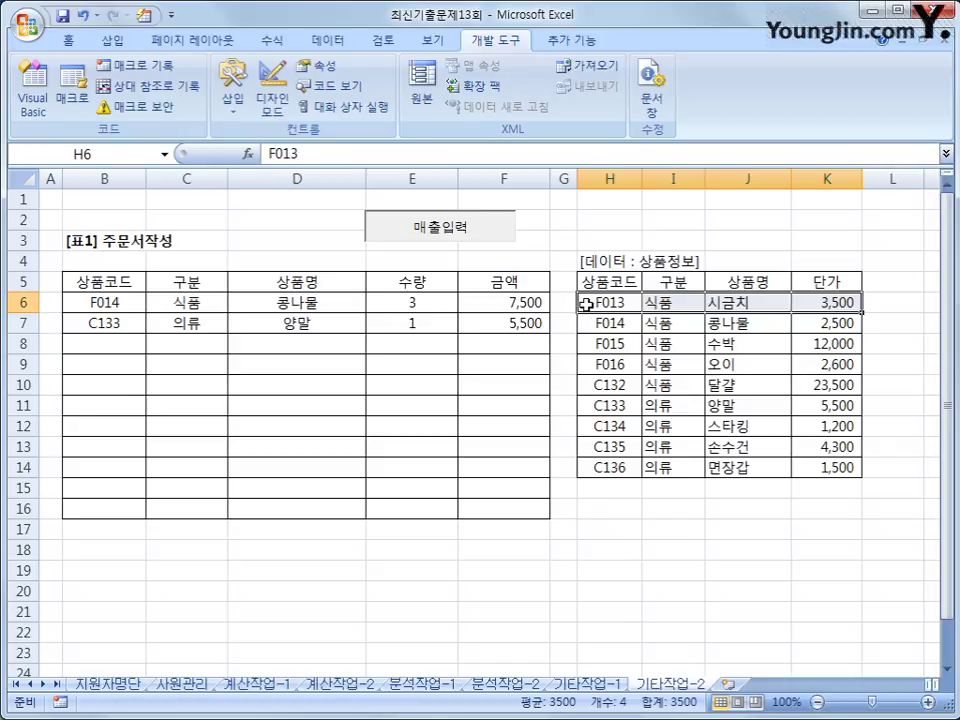
drag(585, 304, 816, 304)
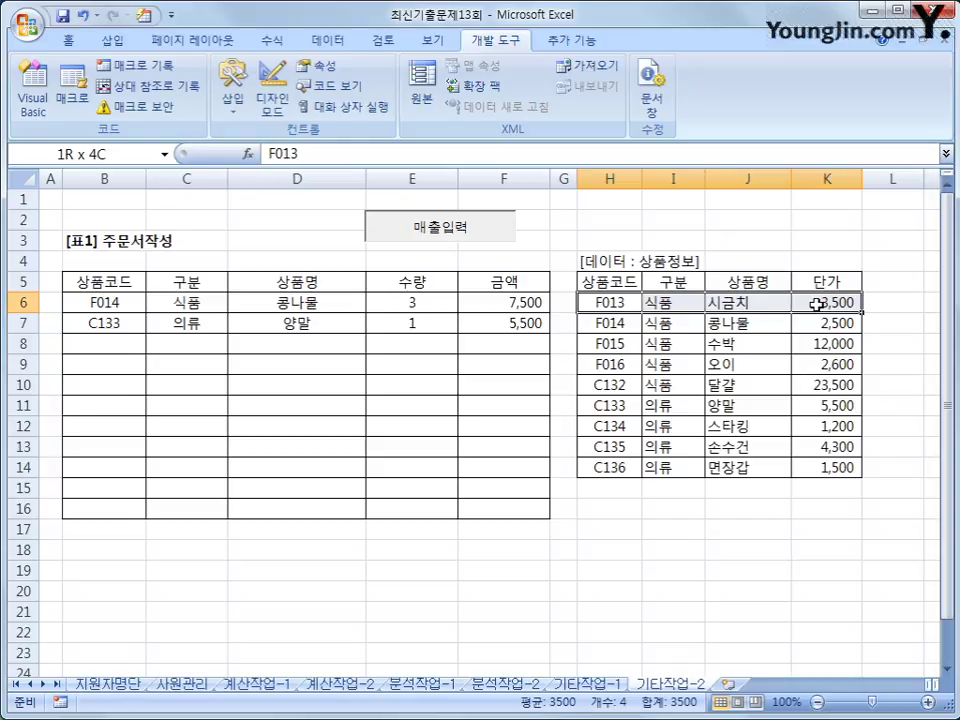
drag(818, 304, 820, 305)
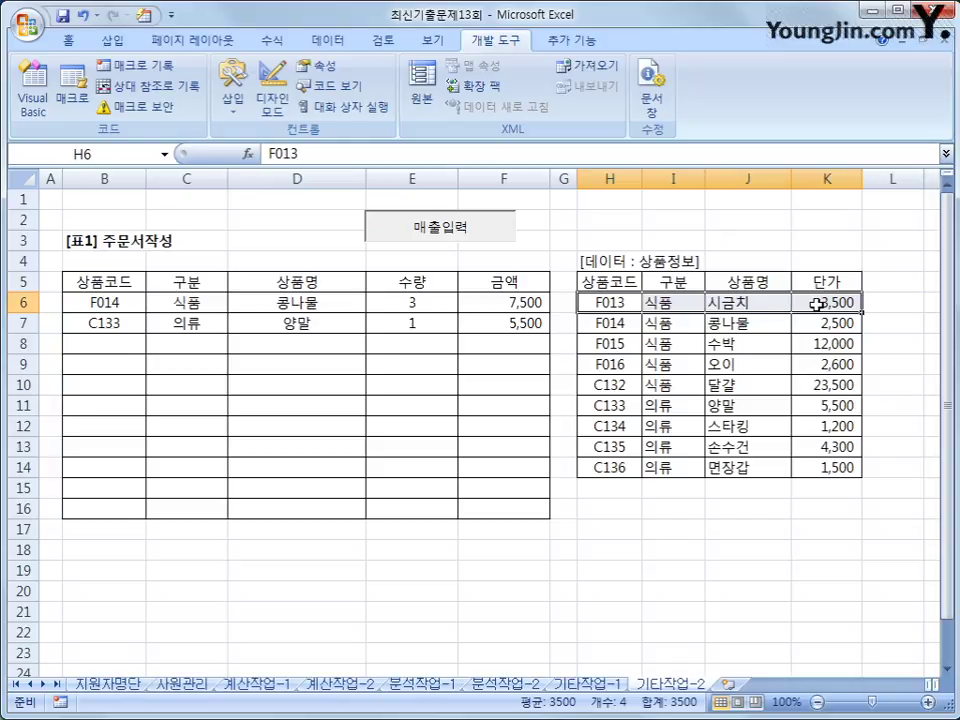
click(618, 306)
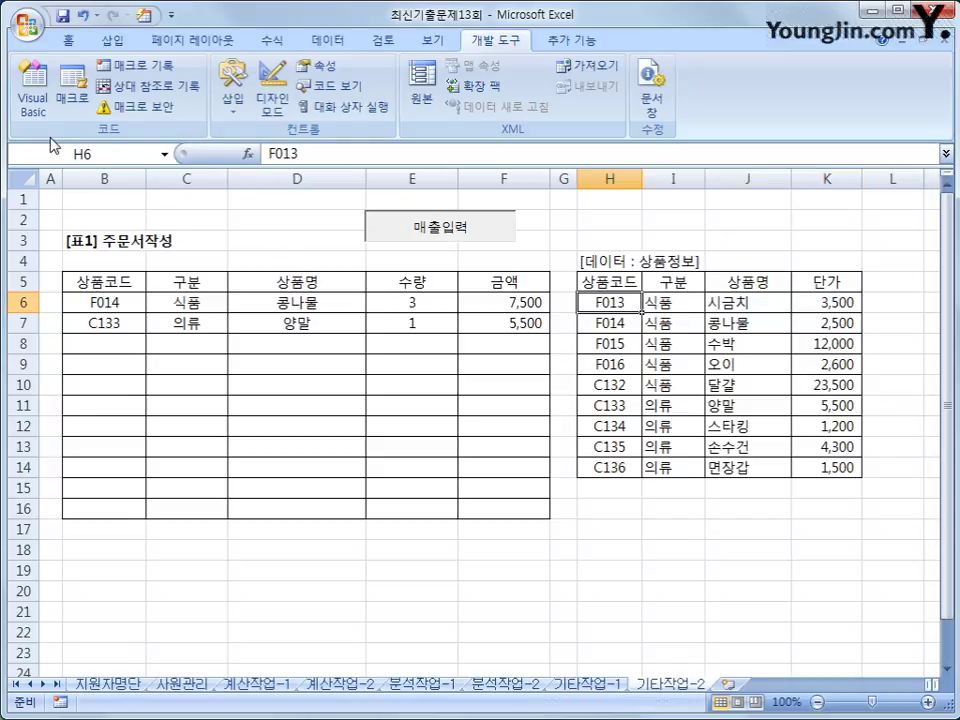
Return to the Visual Basic editor, open the 매출입력 form's code, and add two blank lines below the iRow assignment
click(32, 80)
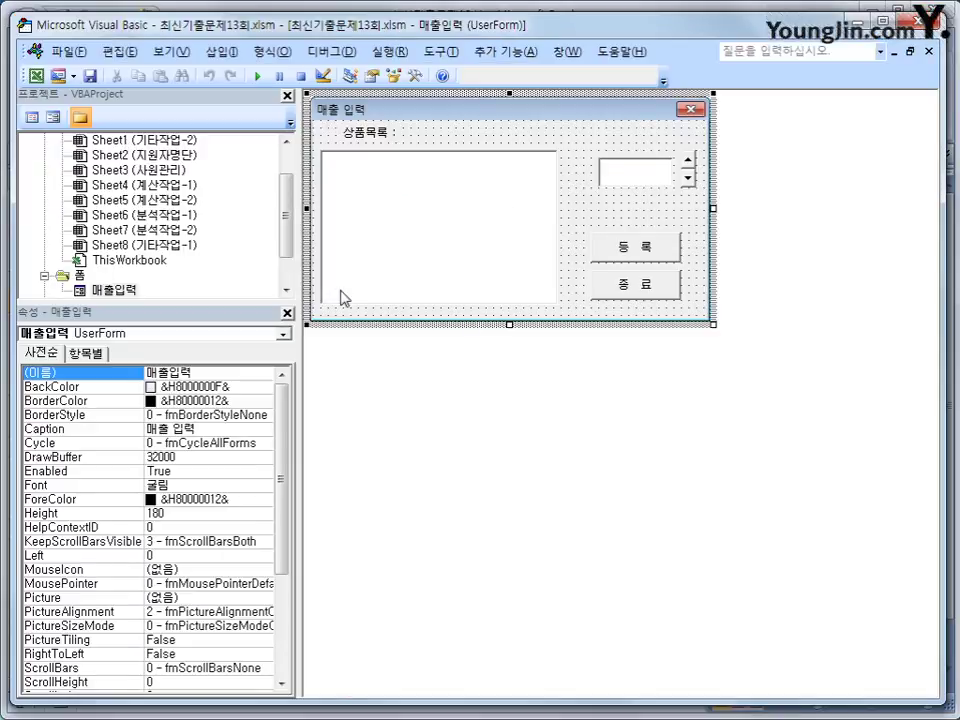
click(28, 118)
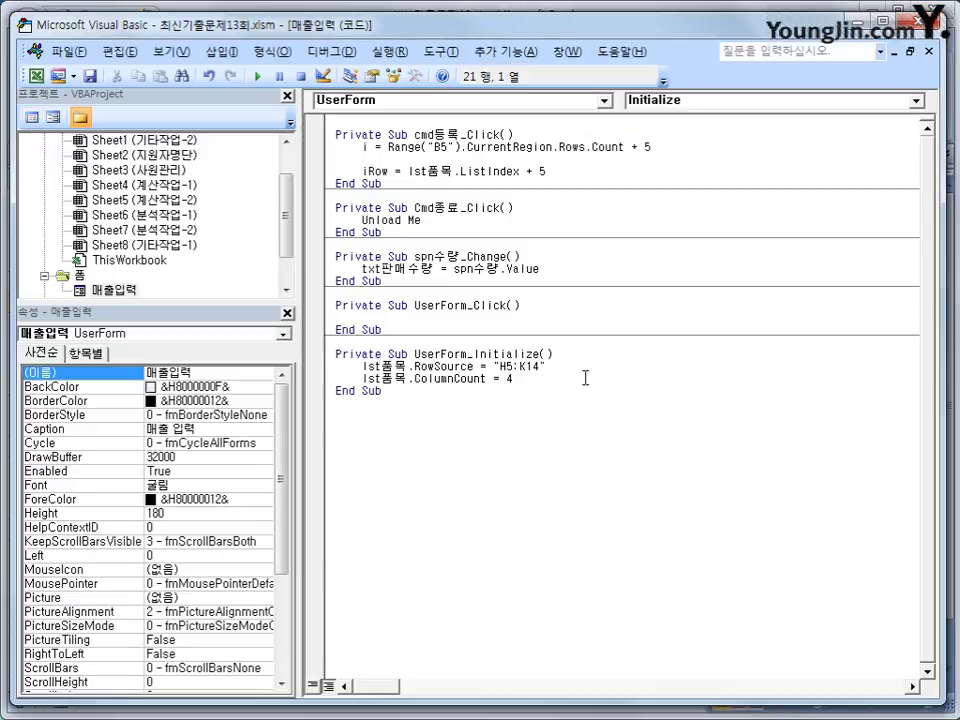
click(557, 174)
key(Return)
key(Return)
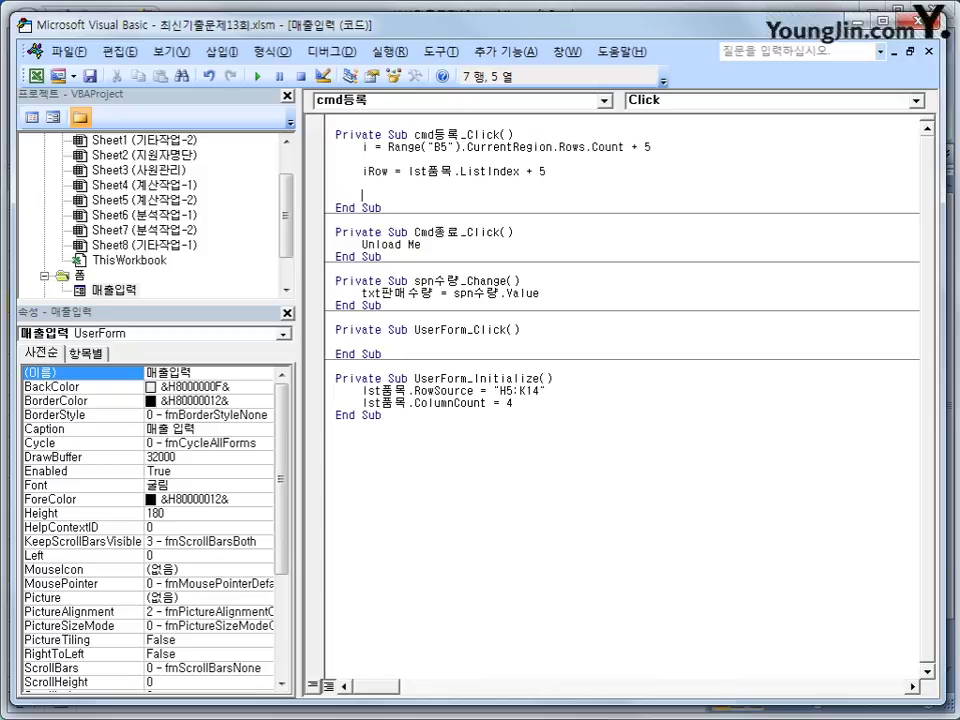
Check the + 5 in the iRow line against the product table's header row H5:K5 and its data rows in Excel
drag(388, 171, 550, 173)
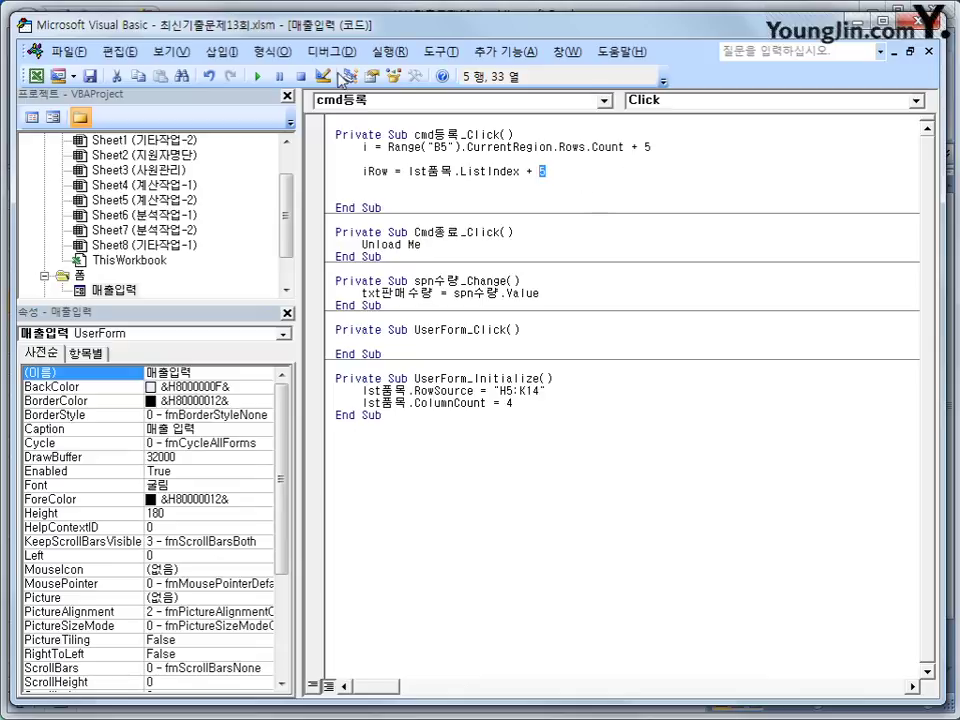
click(35, 77)
drag(617, 280, 822, 282)
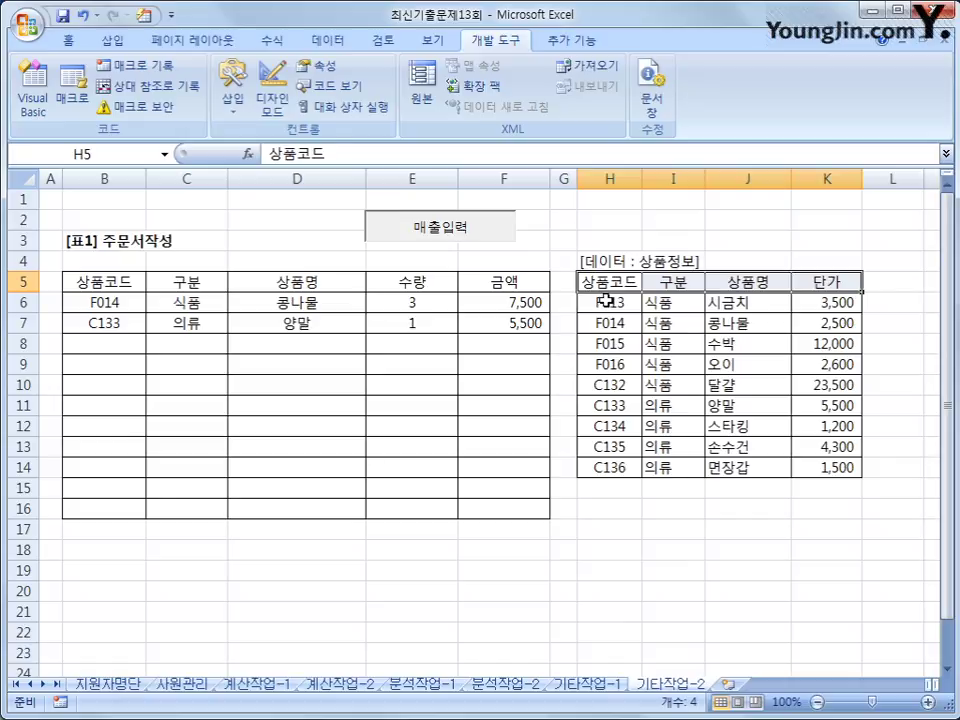
drag(606, 301, 754, 463)
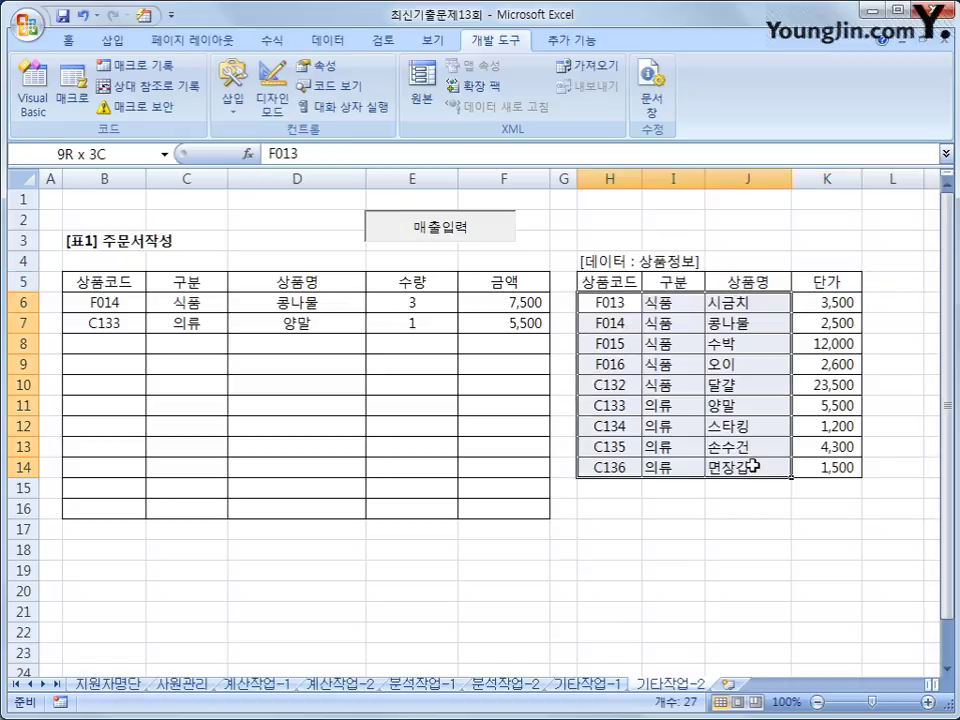
click(613, 305)
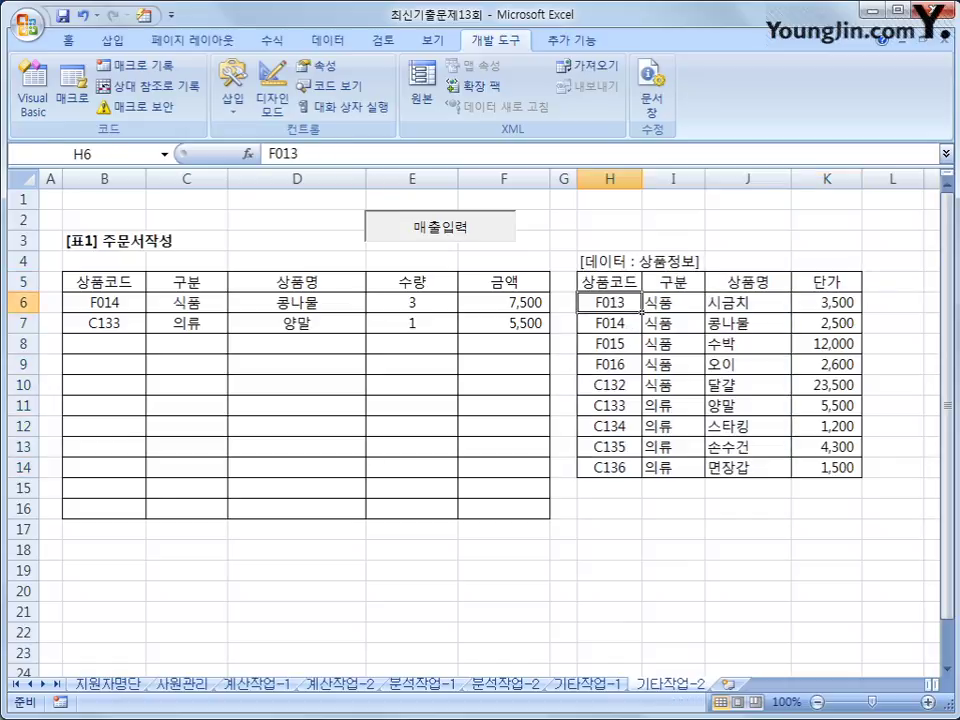
Return to the Visual Basic editor and add Cells(i, 2) = Cells(iRow, 8) below the iRow line in cmd등록_Click
click(33, 90)
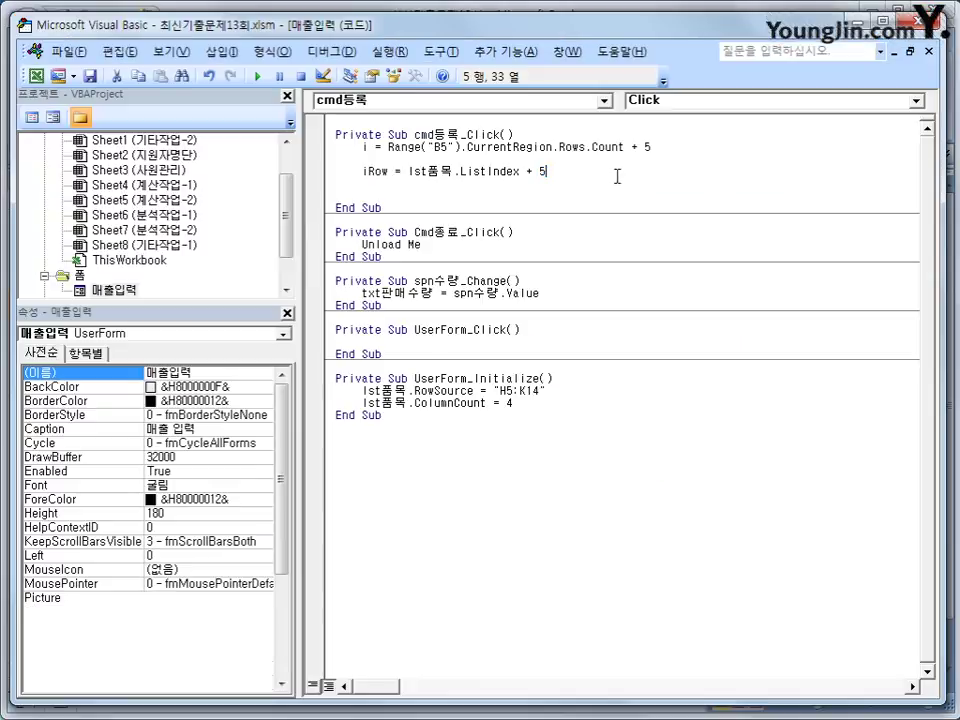
click(575, 197)
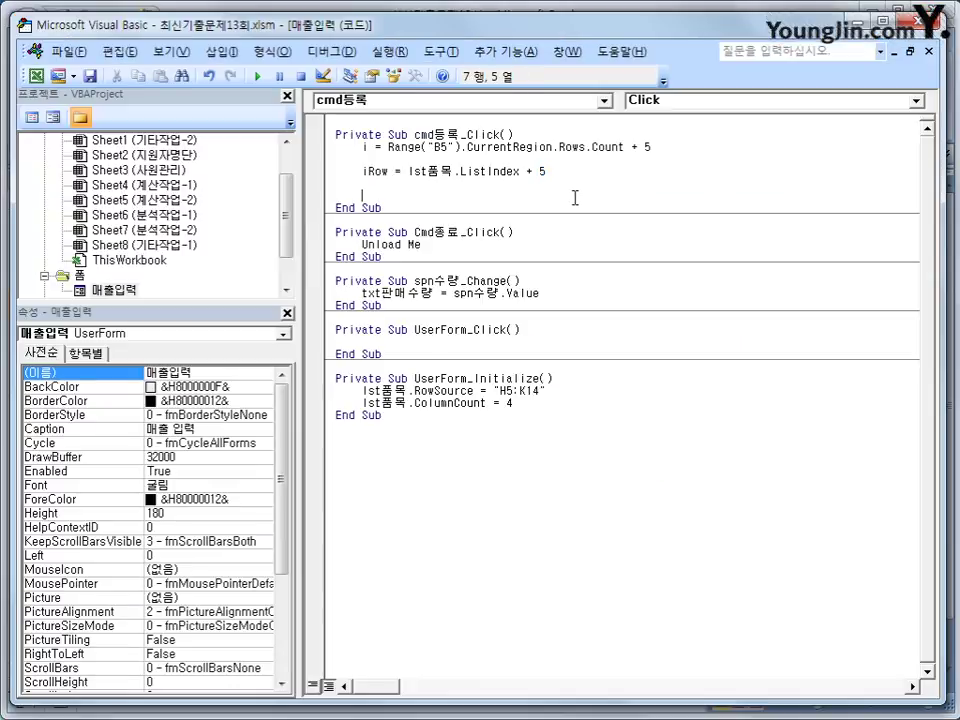
text(cells(i,)
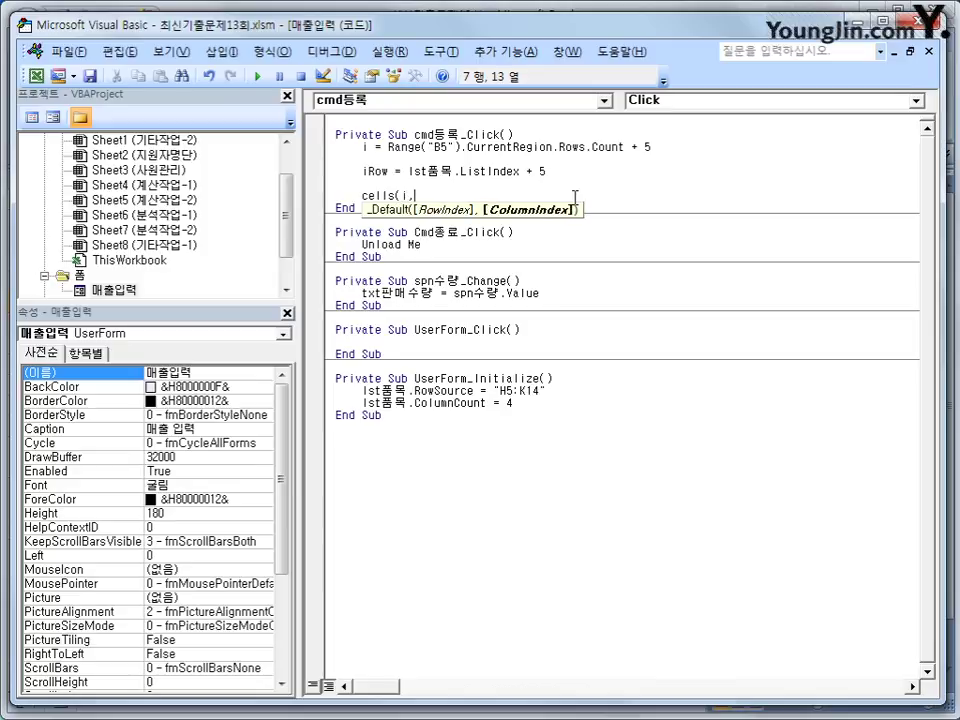
text(2) )
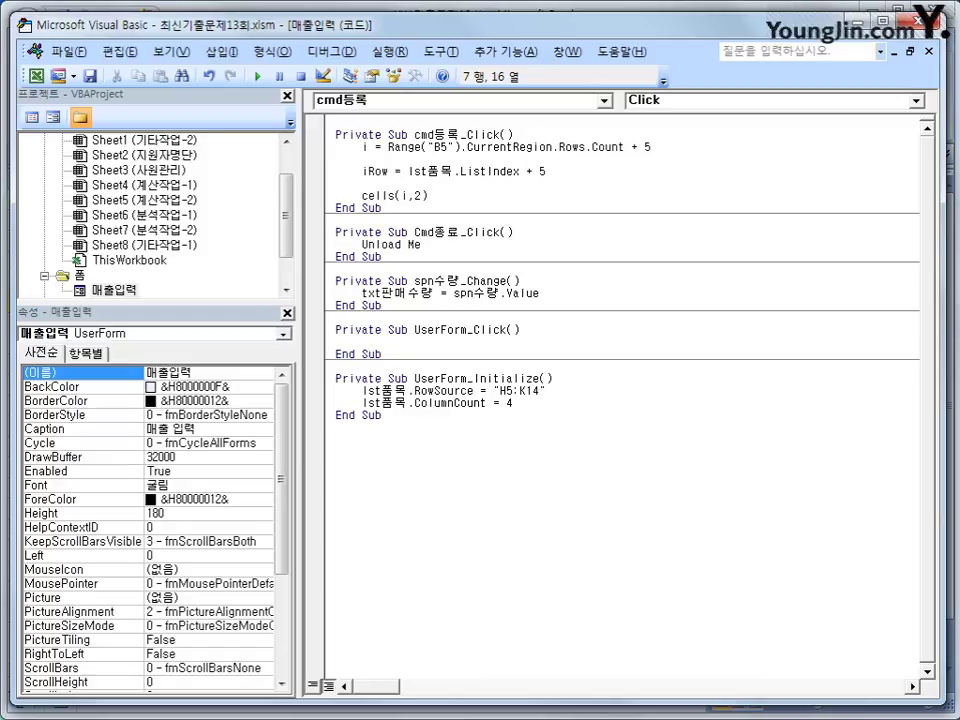
text(=cells()
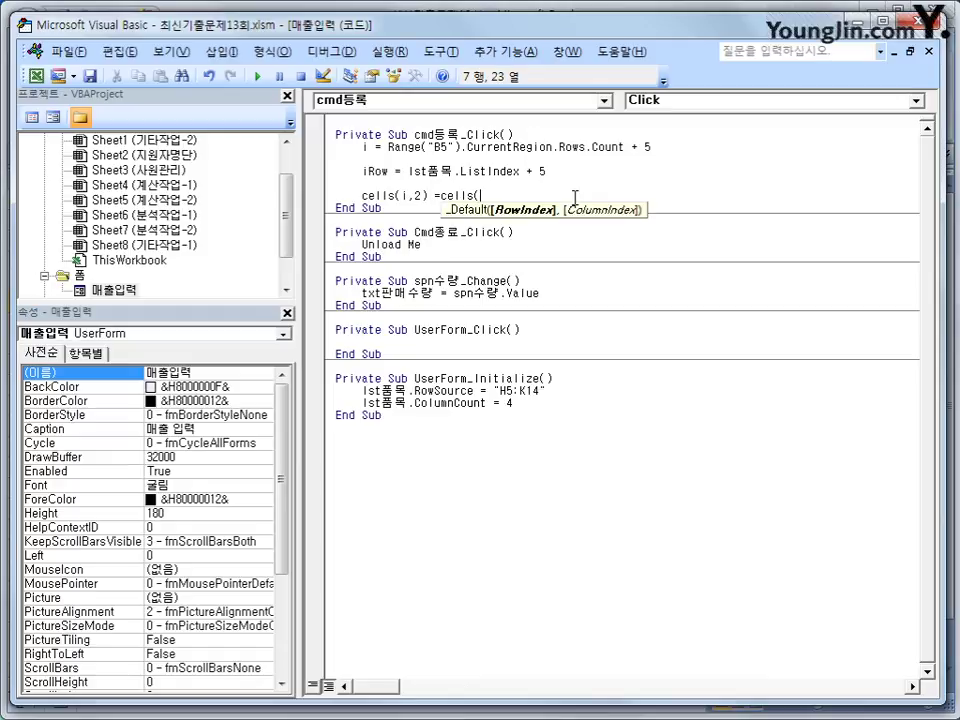
text(iRow, 8))
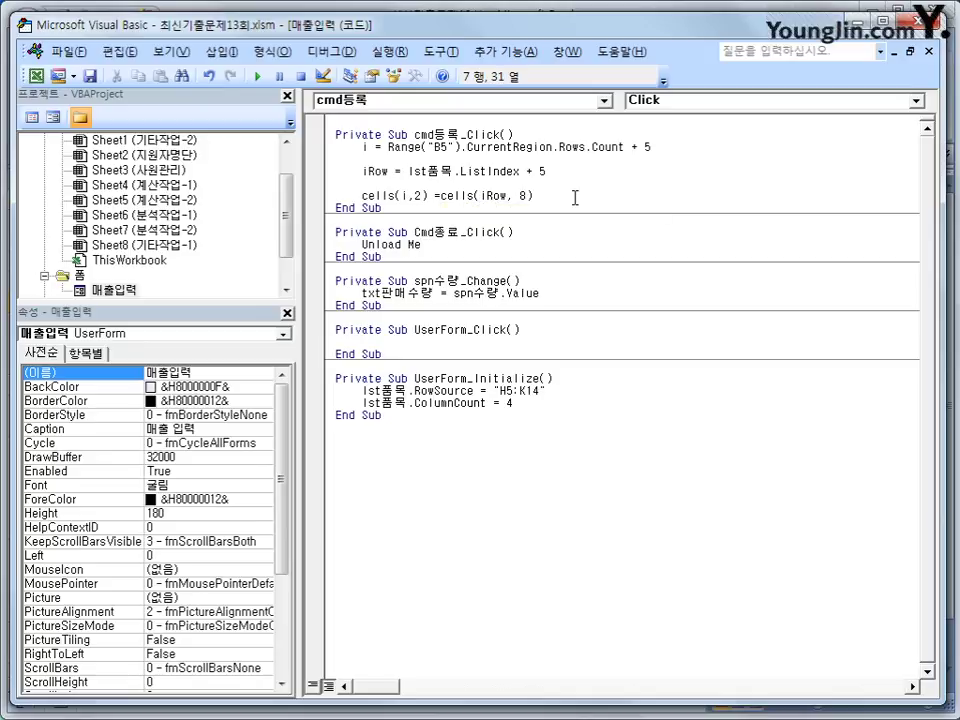
key(Return)
Add the line Cells(i, 3) = Cells(iRow, 9), reusing the right-hand expression from the line above, and start a new line
text(cells)
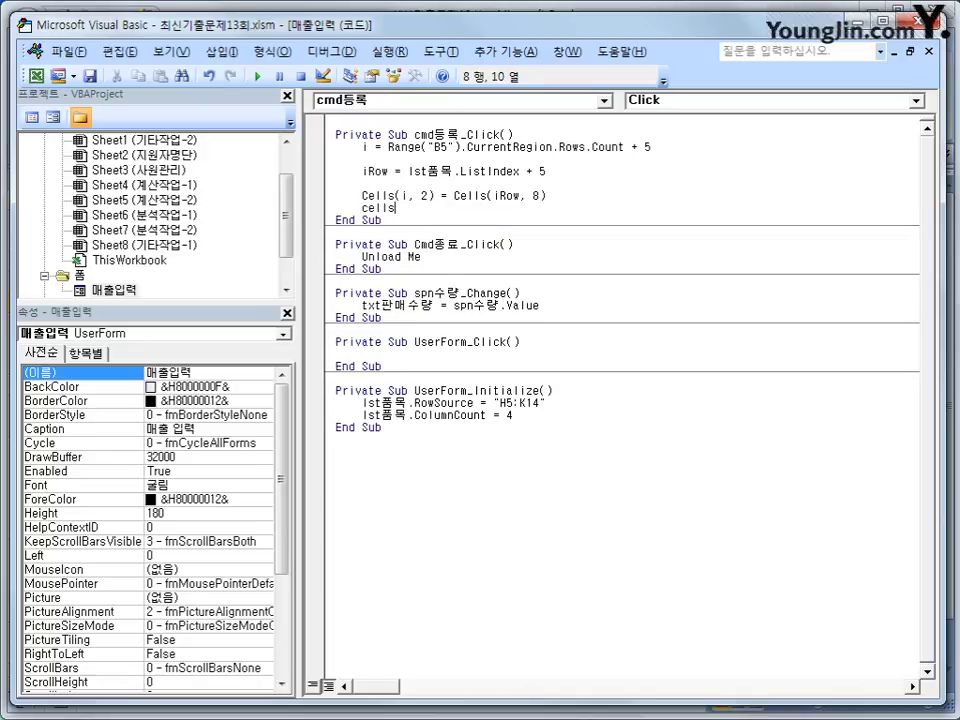
text((i,3)
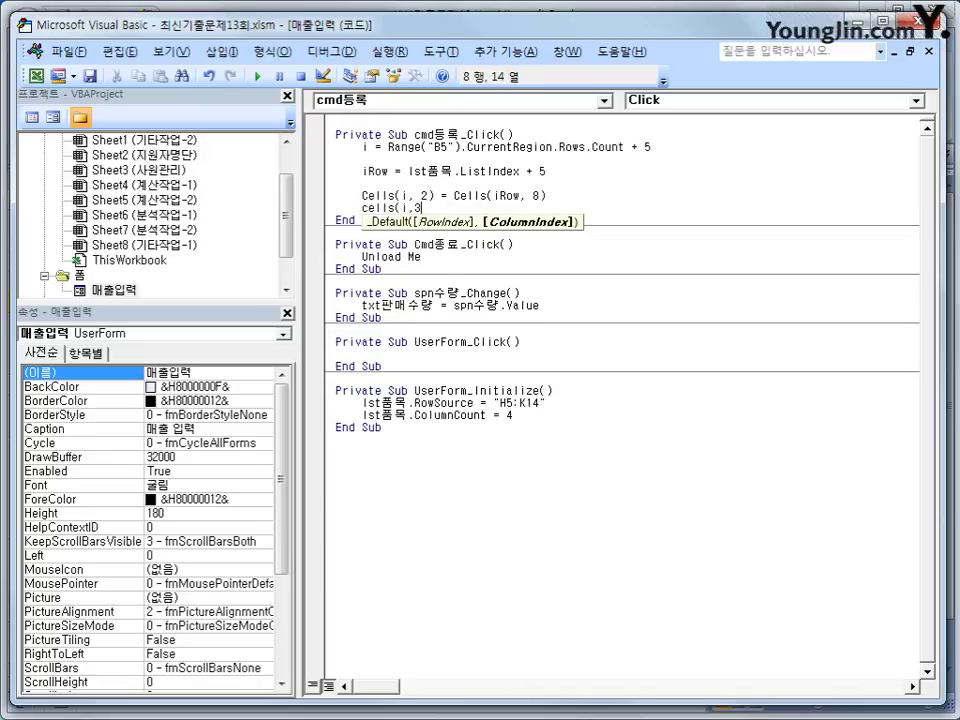
text() =)
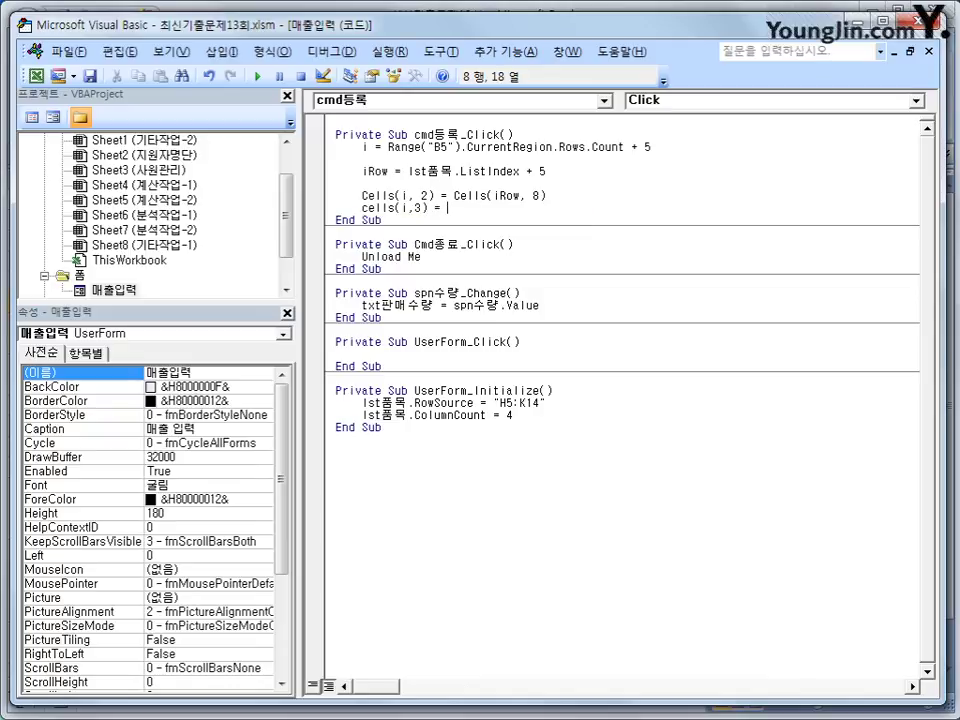
key(Up)
key(Return)
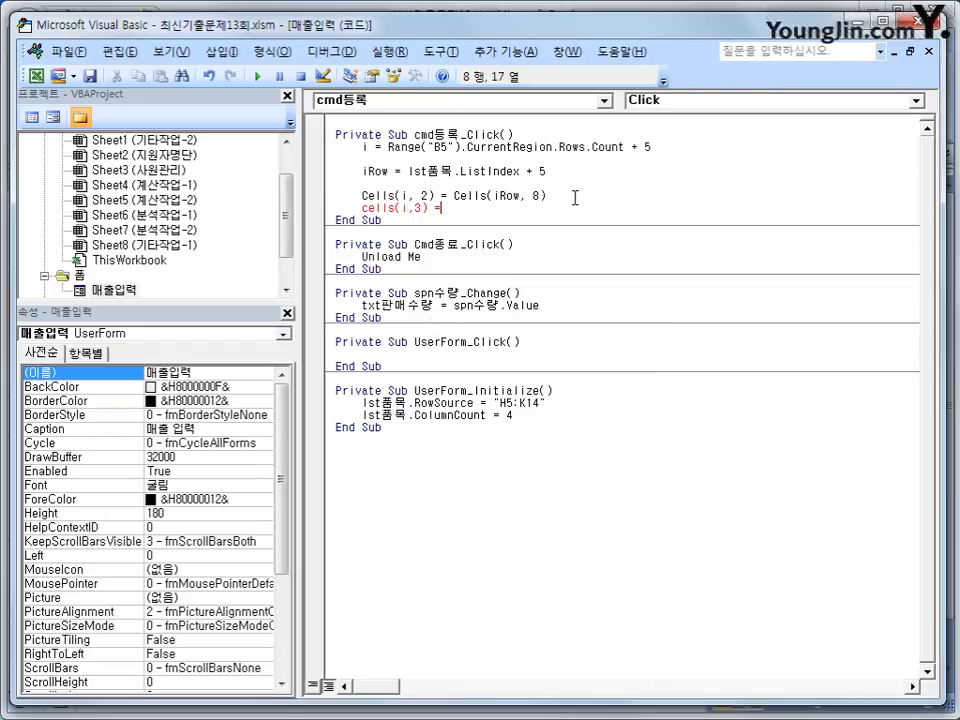
key(Up)
key(Right)
key(shift+End)
key(ctrl+c)
key(Down)
key(ctrl+v)
key(Left)
key(Left)
key(Delete)
text(9)
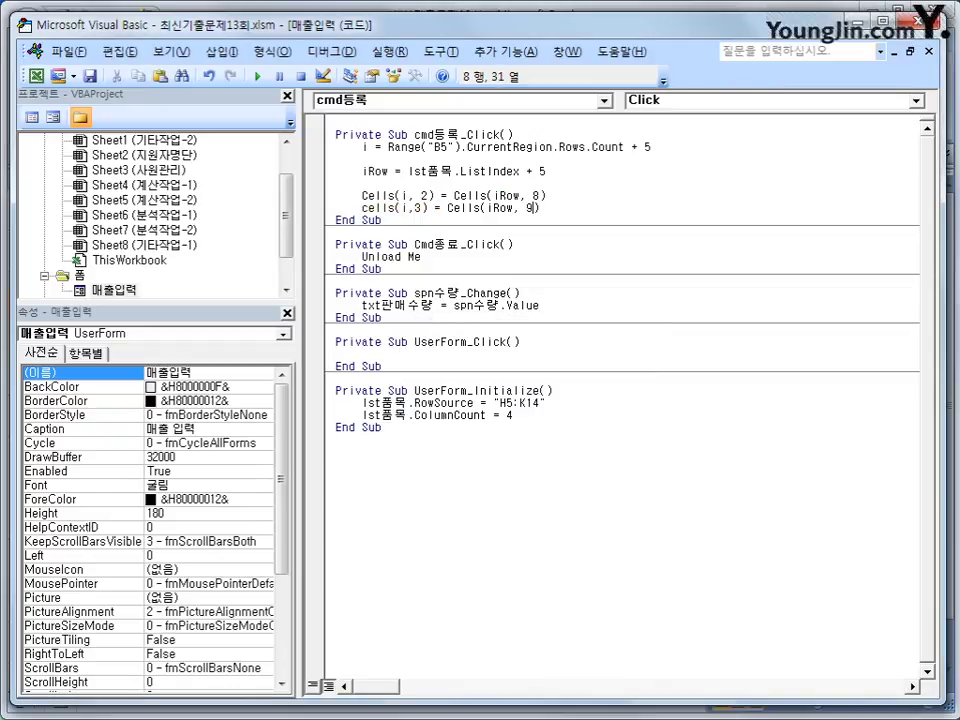
key(End)
key(Return)
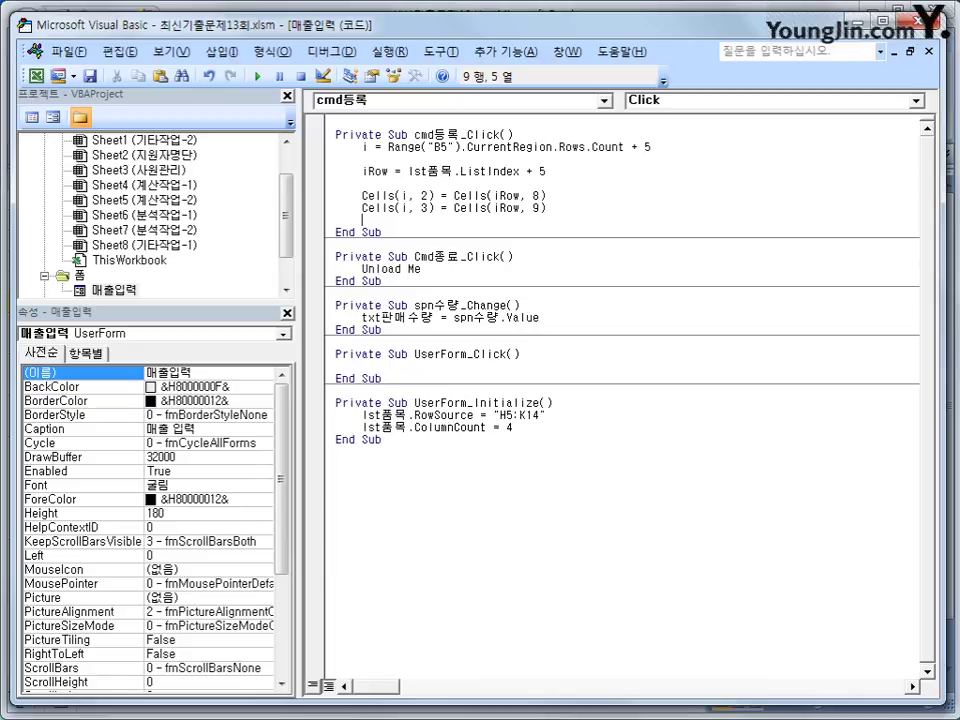
Duplicate the Cells(i, 3) = Cells(iRow, 9) line directly below itself in cmd등록_Click
key(Up)
key(shift+End)
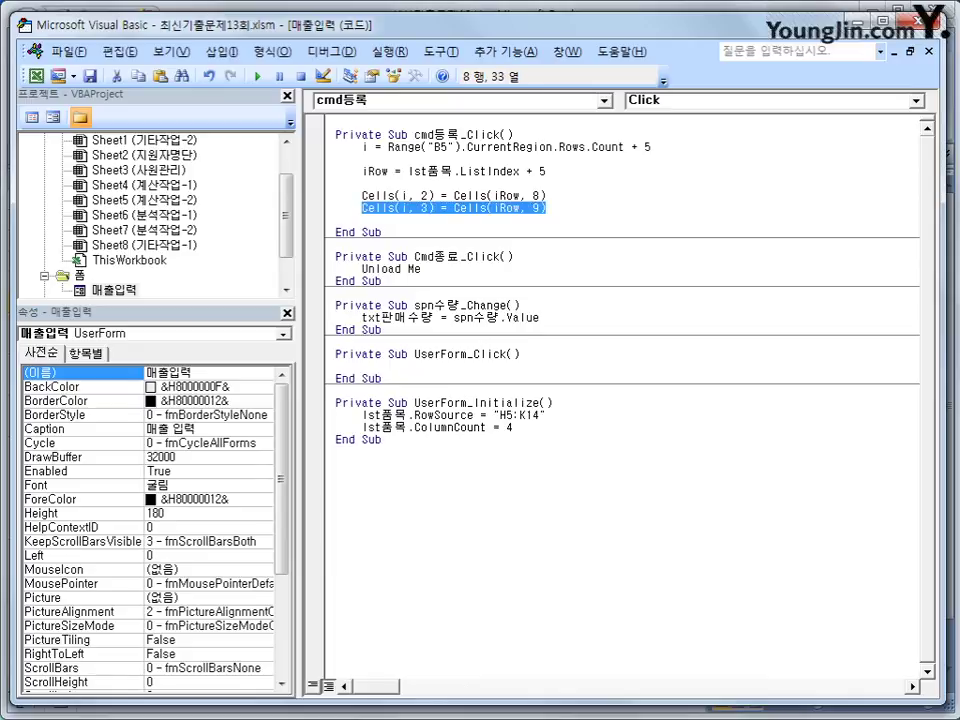
key(ctrl+c)
key(Down)
key(ctrl+v)
key(Return)
key(Up)
key(End)
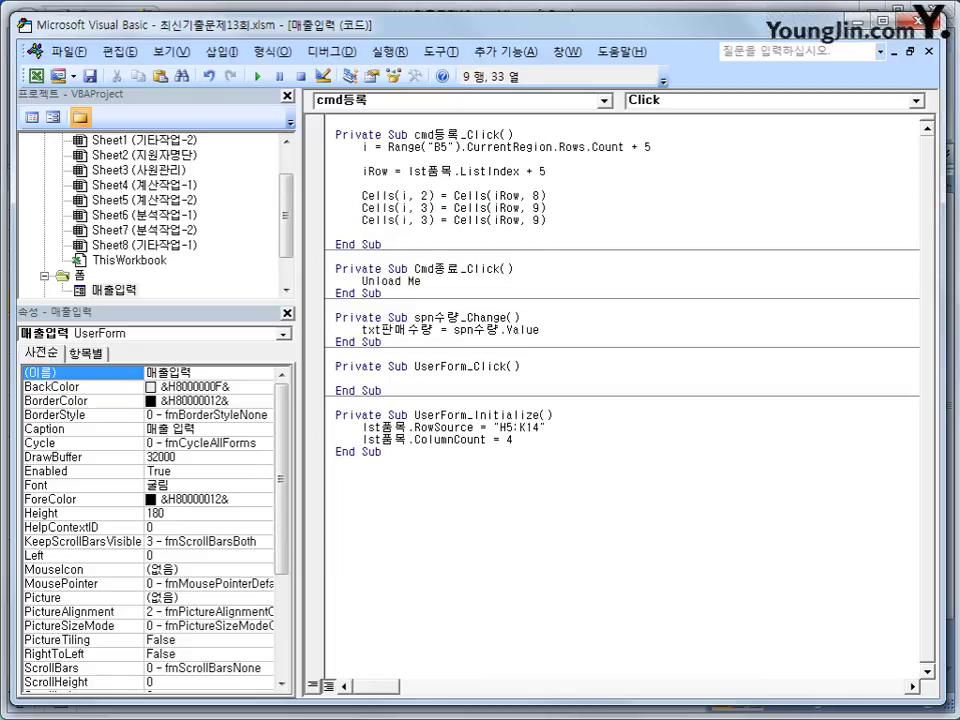
Change the duplicated line to Cells(i, 4) = Cells(iRow, 10) and start a new line below it
double_click(424, 219)
text(4)
double_click(537, 220)
text(10)
key(End)
key(Return)
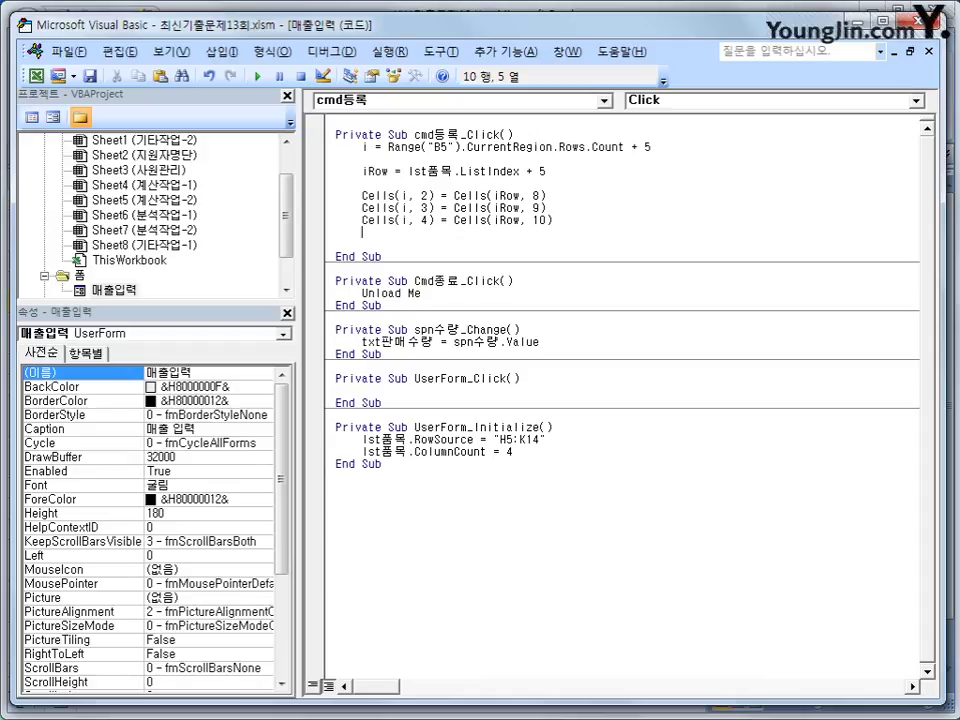
Leave one blank line and add Cells(i, 6) = Cells(iRow, 11), reusing the copied Cells line
key(Return)
key(ctrl+v)
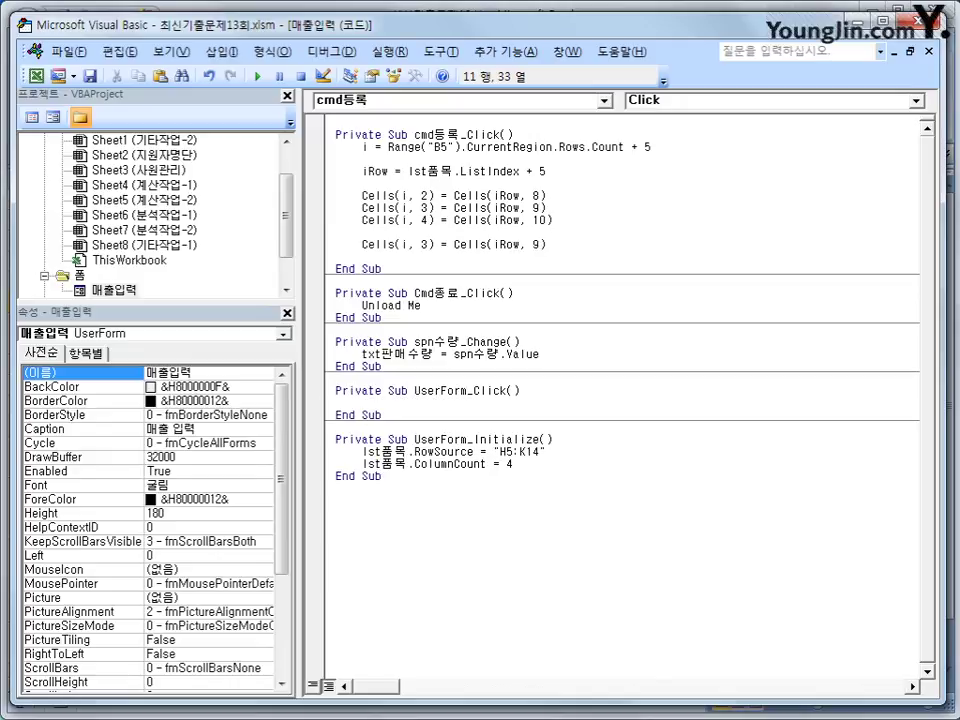
double_click(426, 244)
text(6)
double_click(535, 244)
text(11)
Fill the blank line above the Cells(i, 6) line with Cells(i, 5) = txt판매수량.Value, starting from the copied Cells line
click(385, 233)
key(ctrl+v)
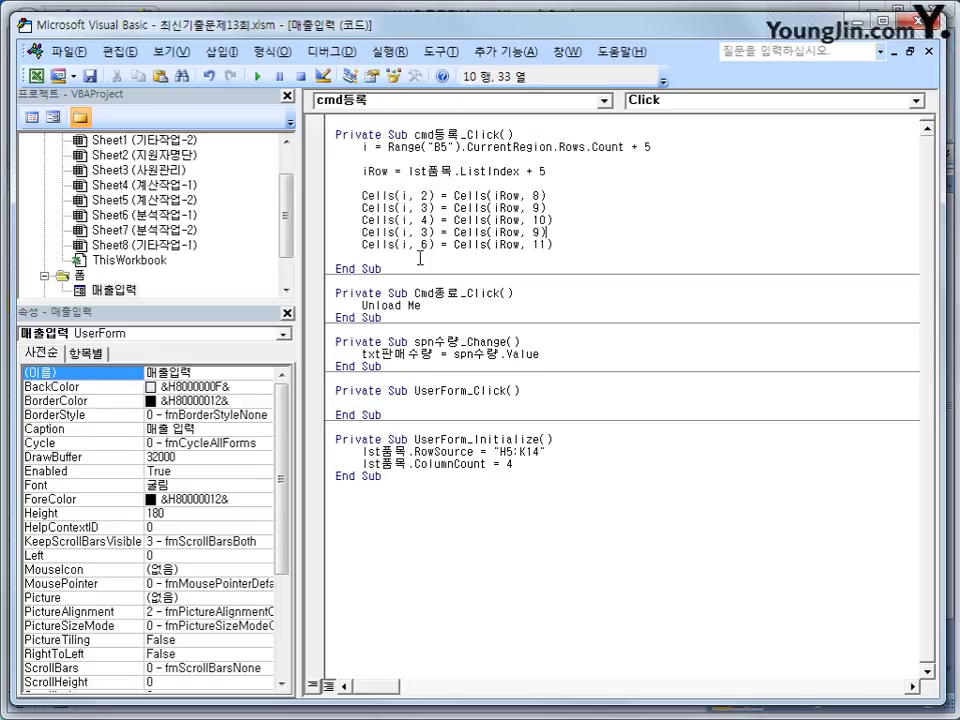
double_click(423, 232)
text(5)
click(455, 232)
drag(455, 234, 577, 236)
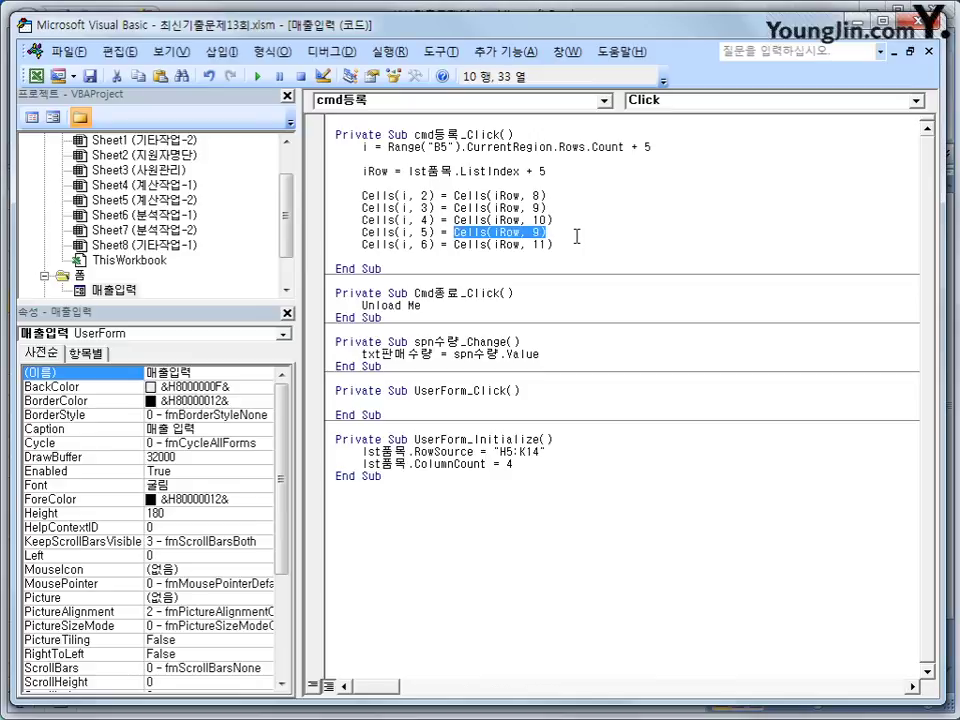
text(txt)
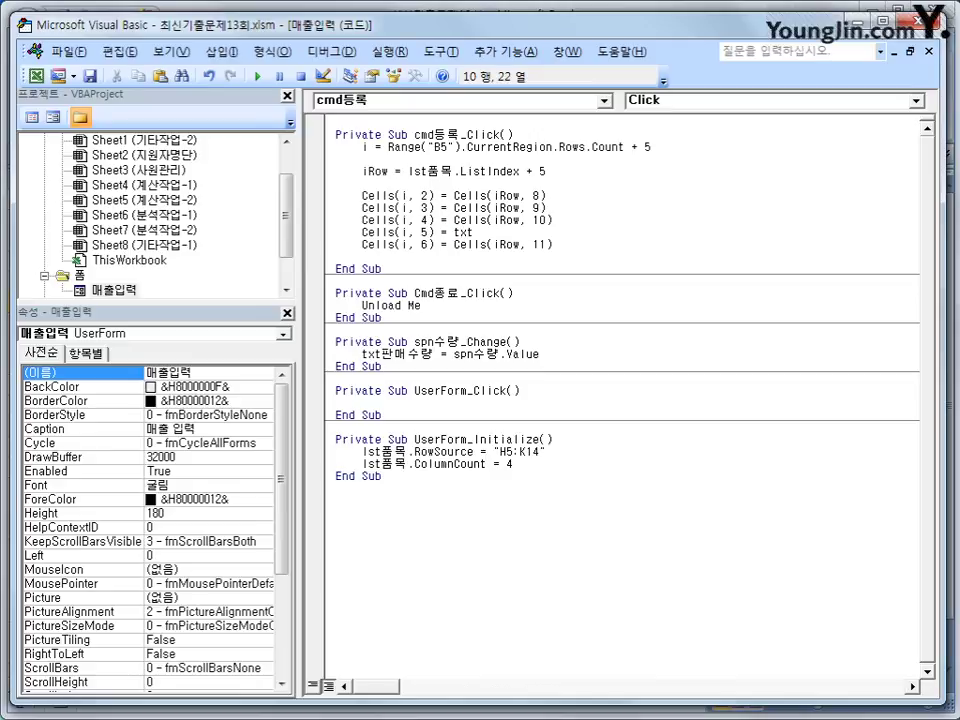
text(판매수량.value)
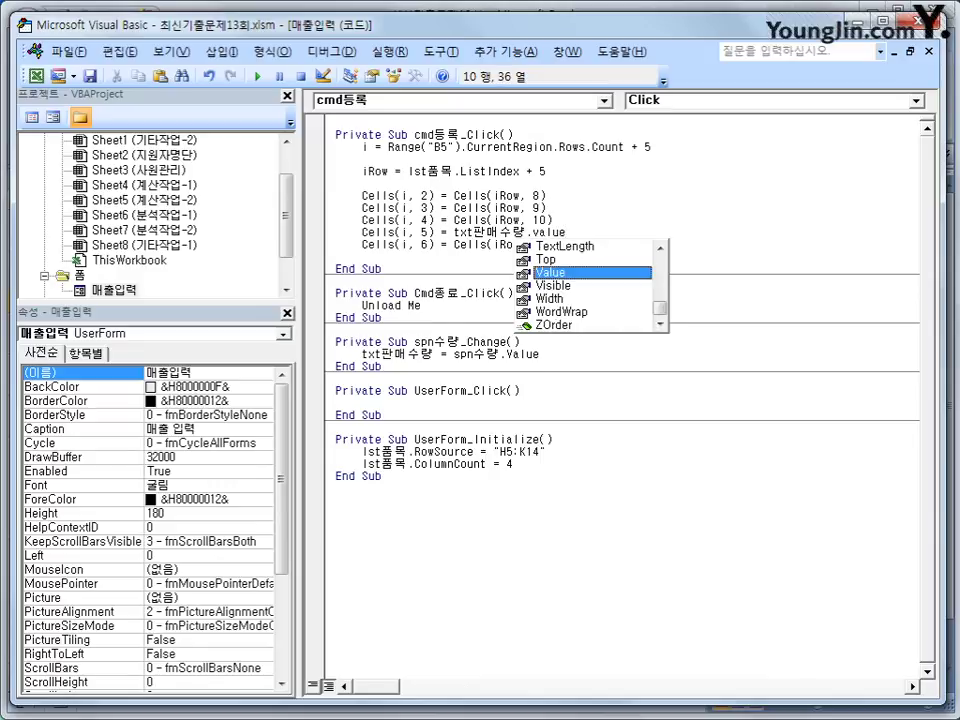
key(Tab)
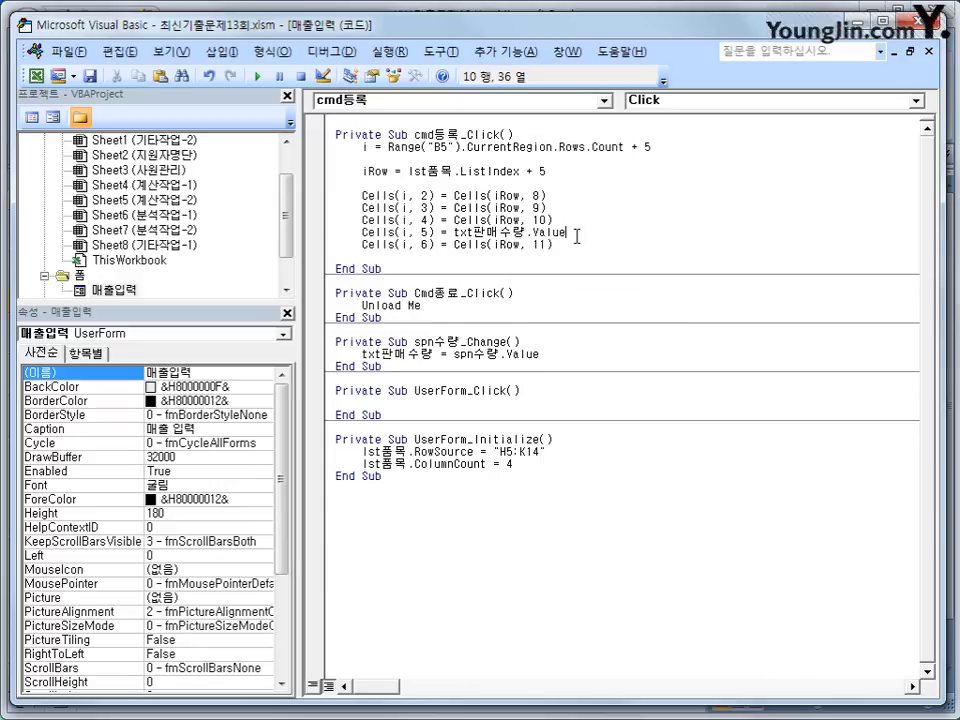
Extend the Cells(i, 6) line to multiply by the quantity, giving Cells(iRow, 11) * Cells(i, 5)
click(574, 247)
double_click(522, 231)
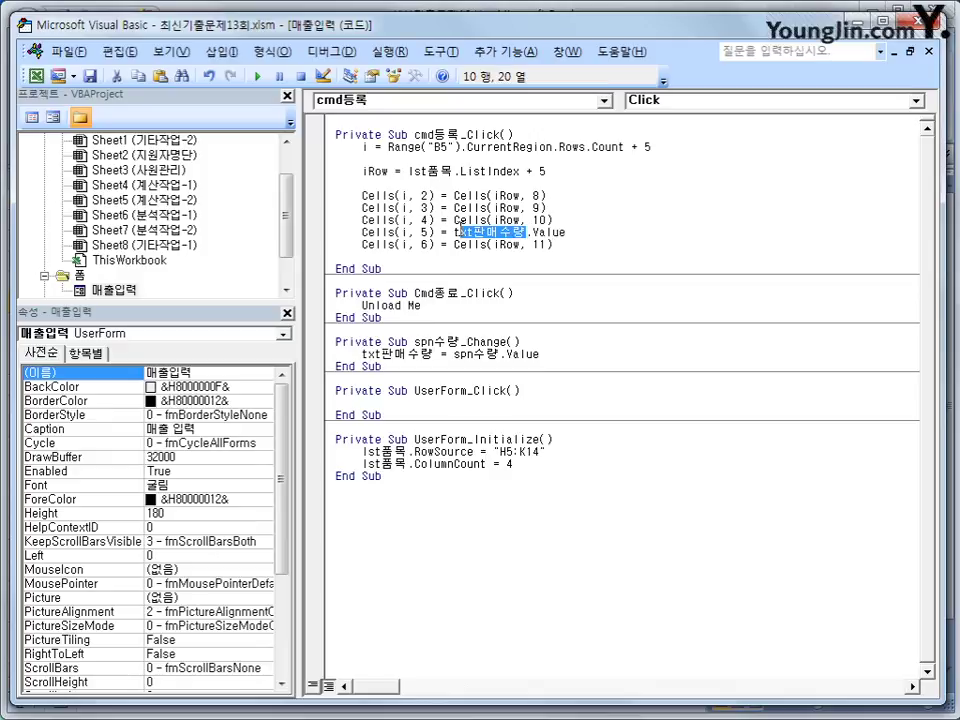
click(430, 232)
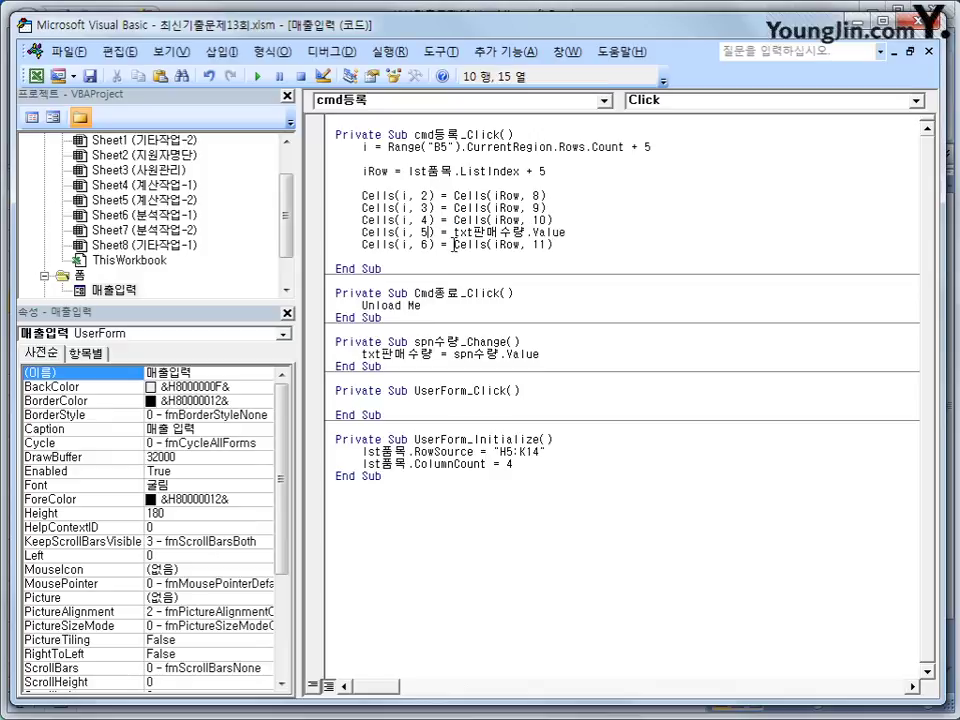
key(Down)
click(561, 245)
text(+cells(i,)
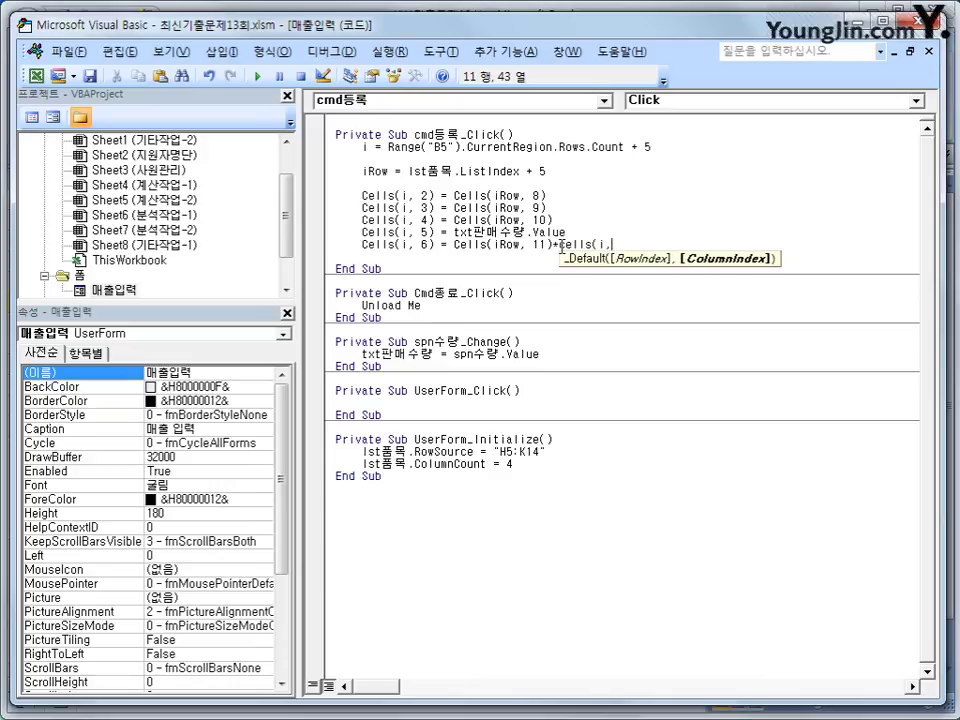
text(5))
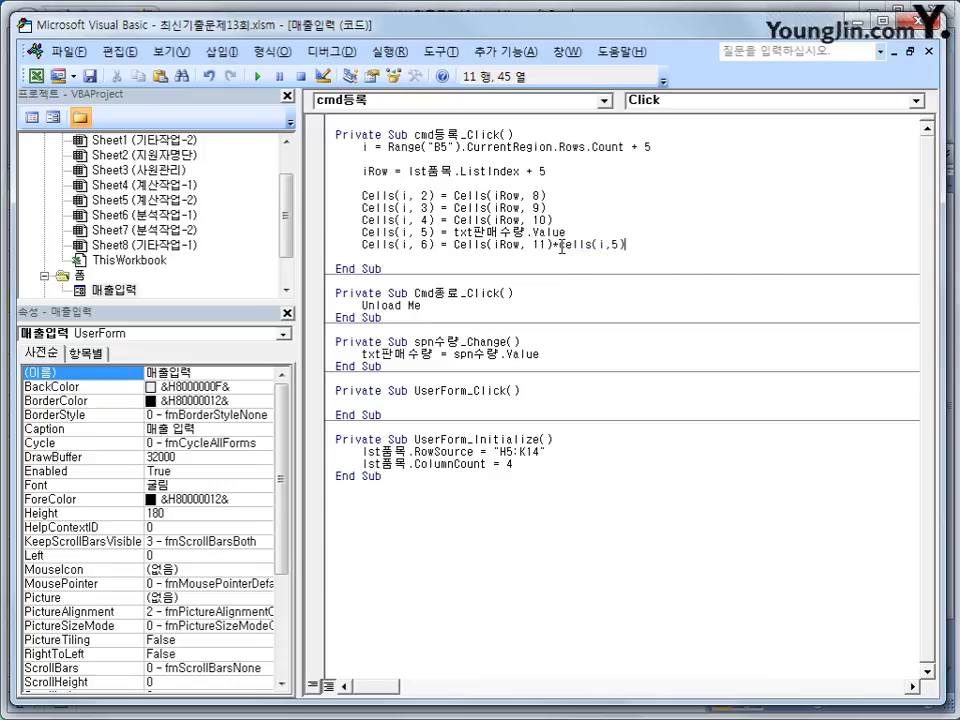
click(577, 281)
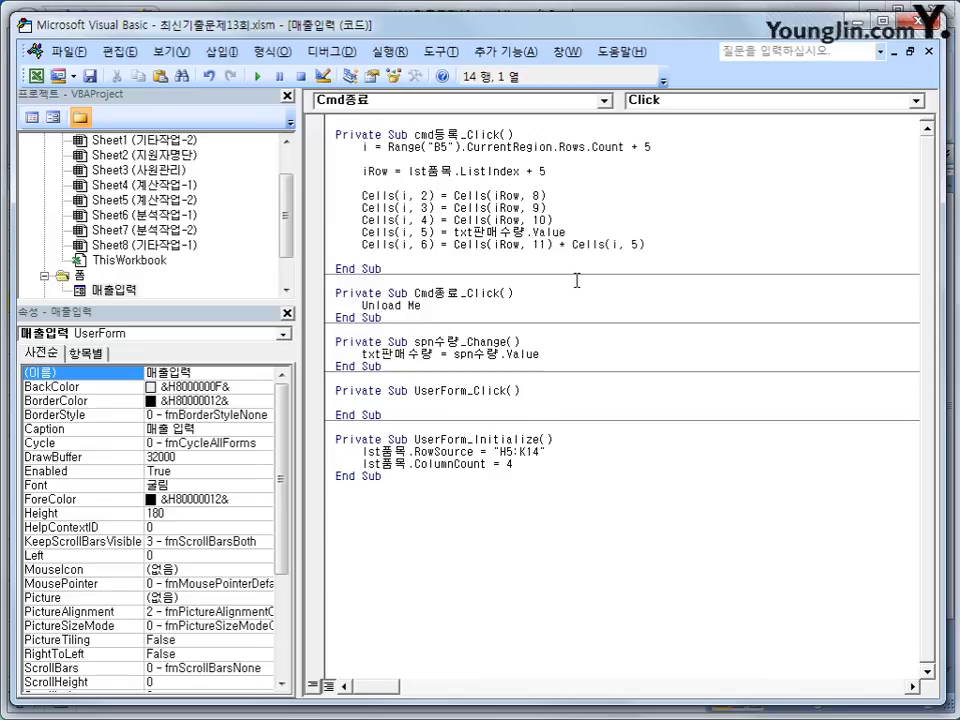
Switch to Excel and test the 매출입력 form by registering product F013 시금치 with quantity 2, and close the form
click(36, 75)
click(608, 508)
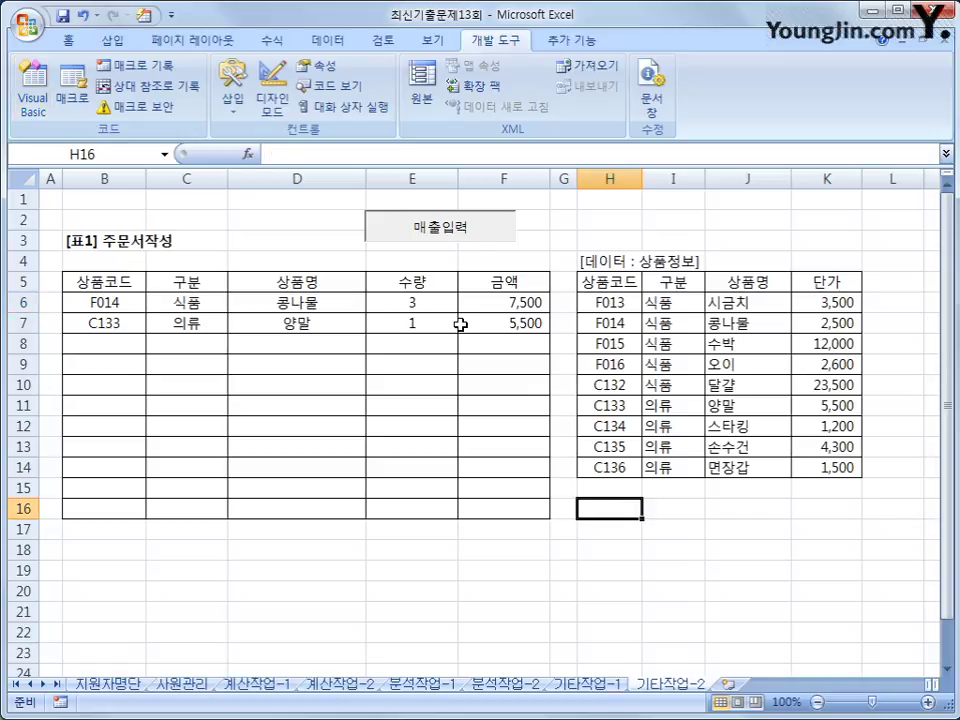
click(470, 242)
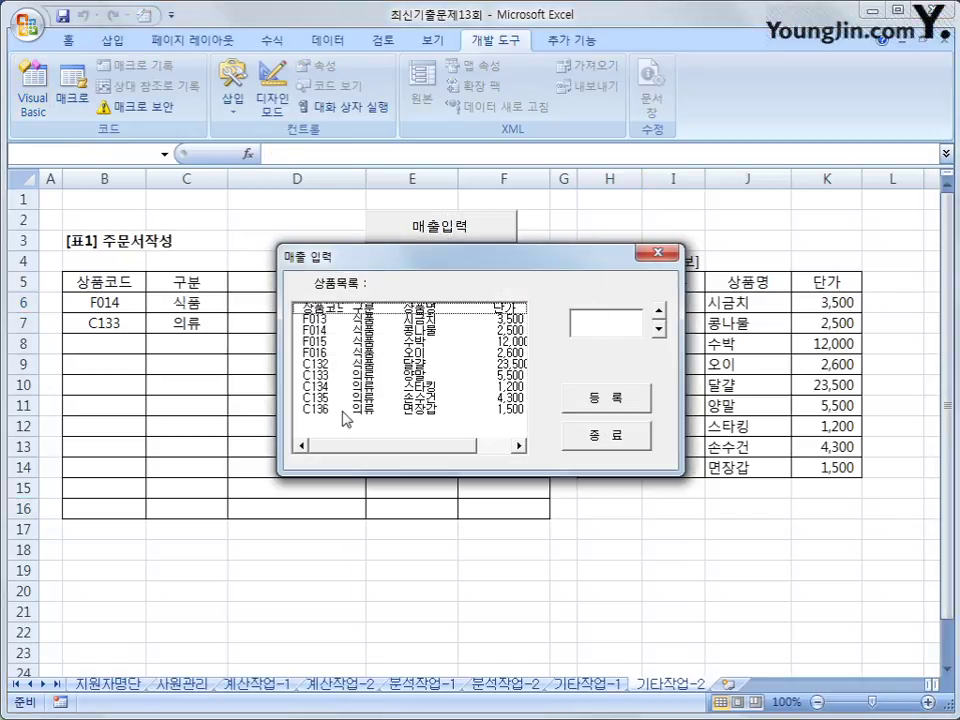
click(335, 319)
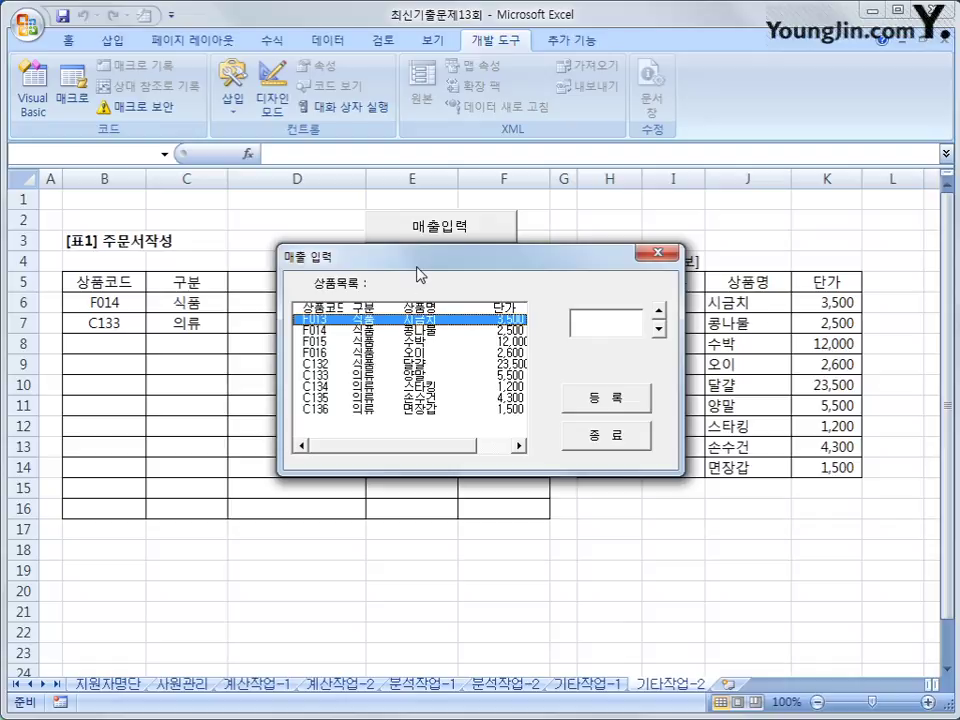
drag(420, 275, 302, 435)
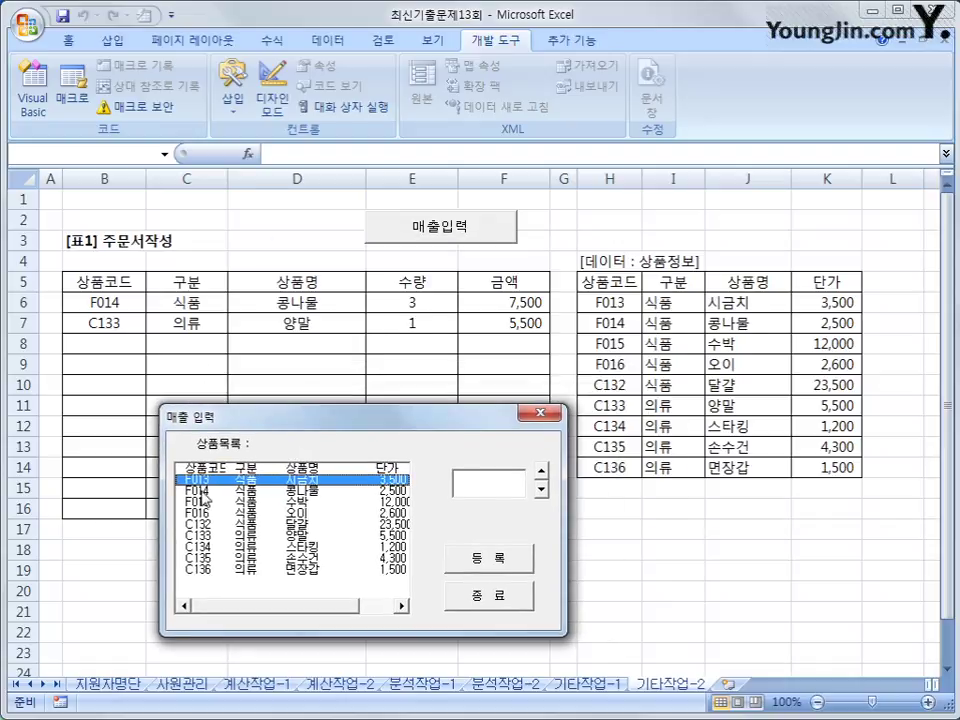
click(541, 472)
click(541, 471)
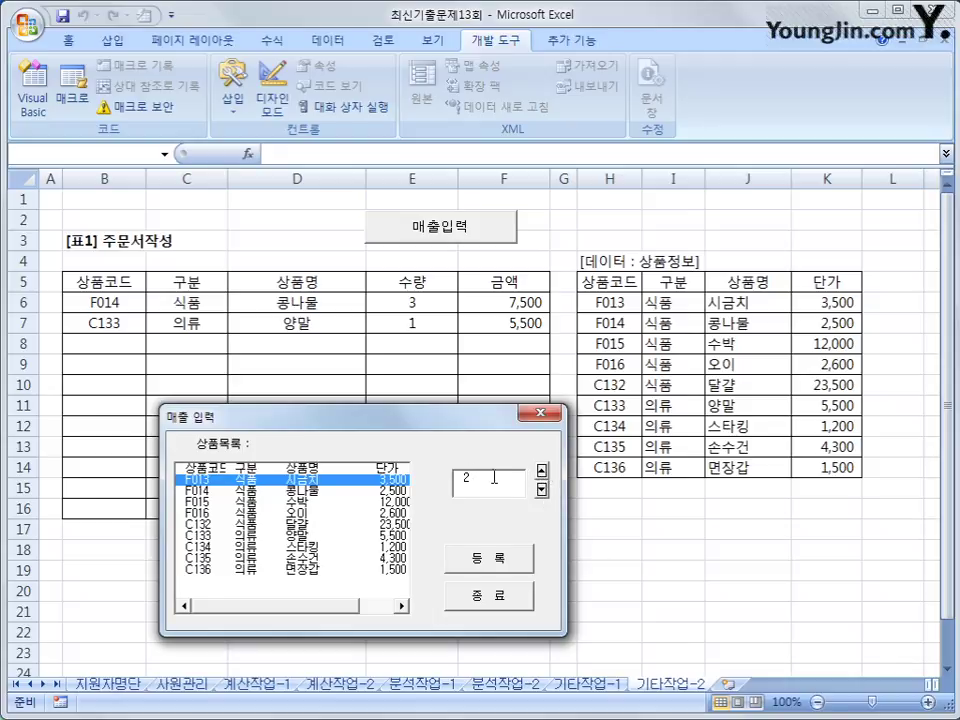
click(489, 560)
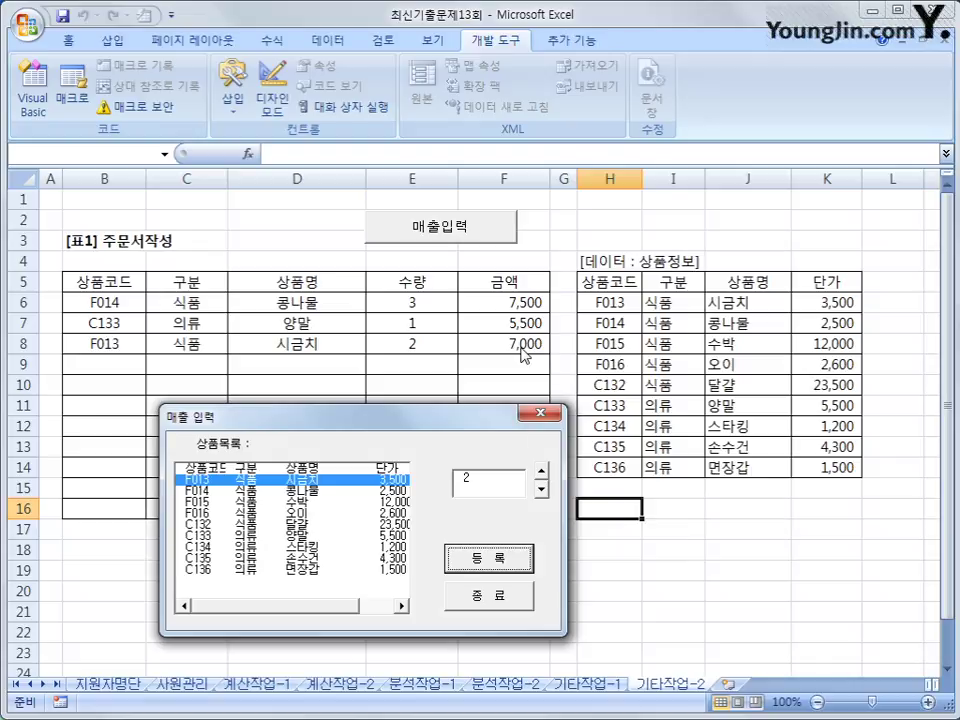
click(543, 414)
click(598, 548)
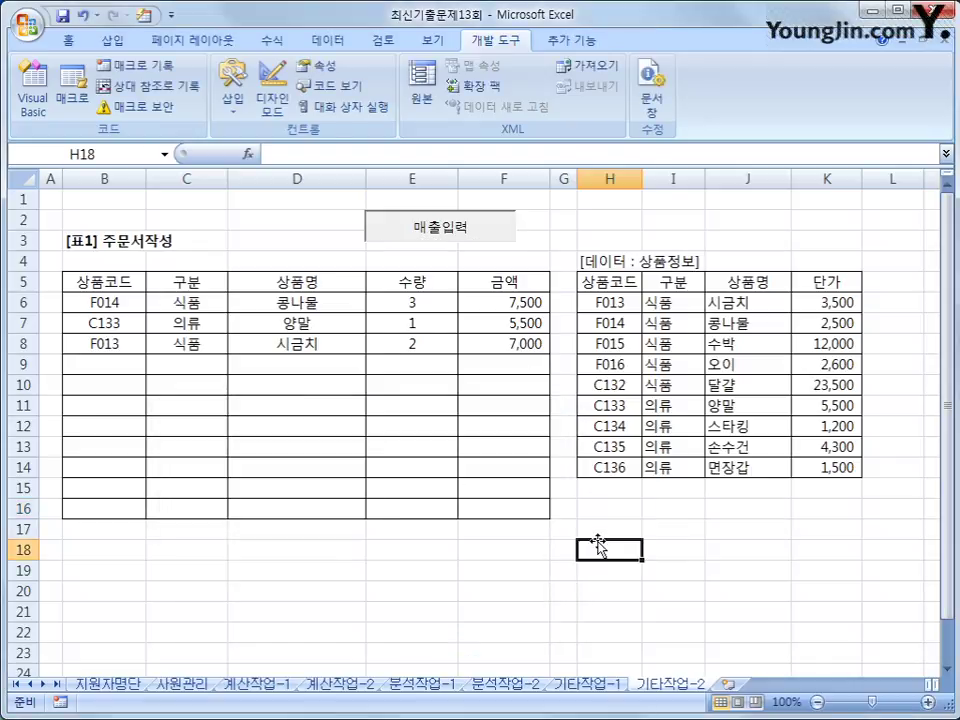